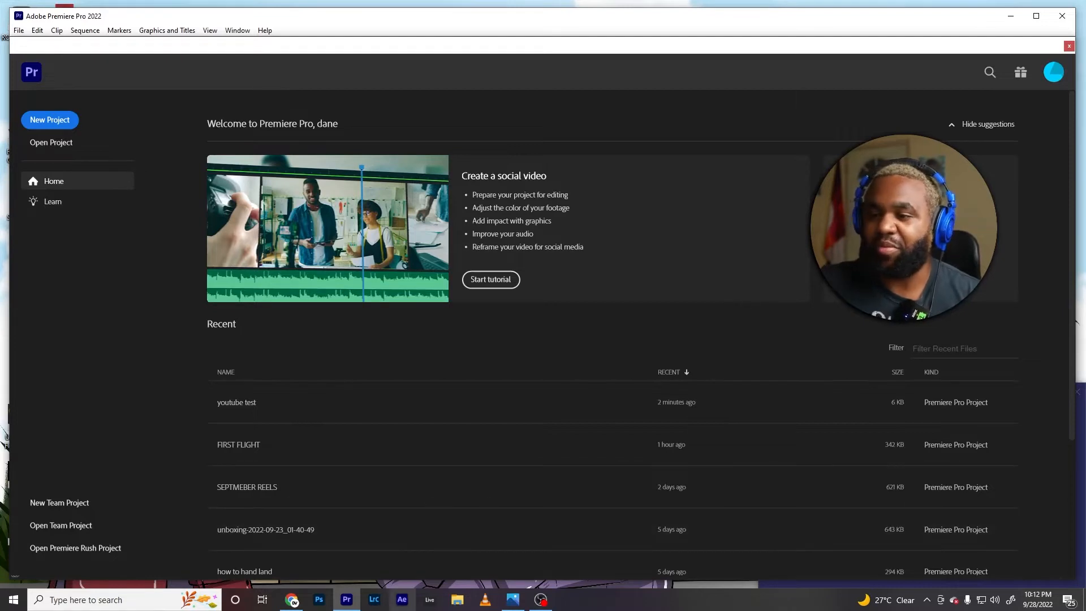
- Start a new project and name it YOUTUBE TEST
{"action": "mouse_move", "coordinate": [359, 606]}
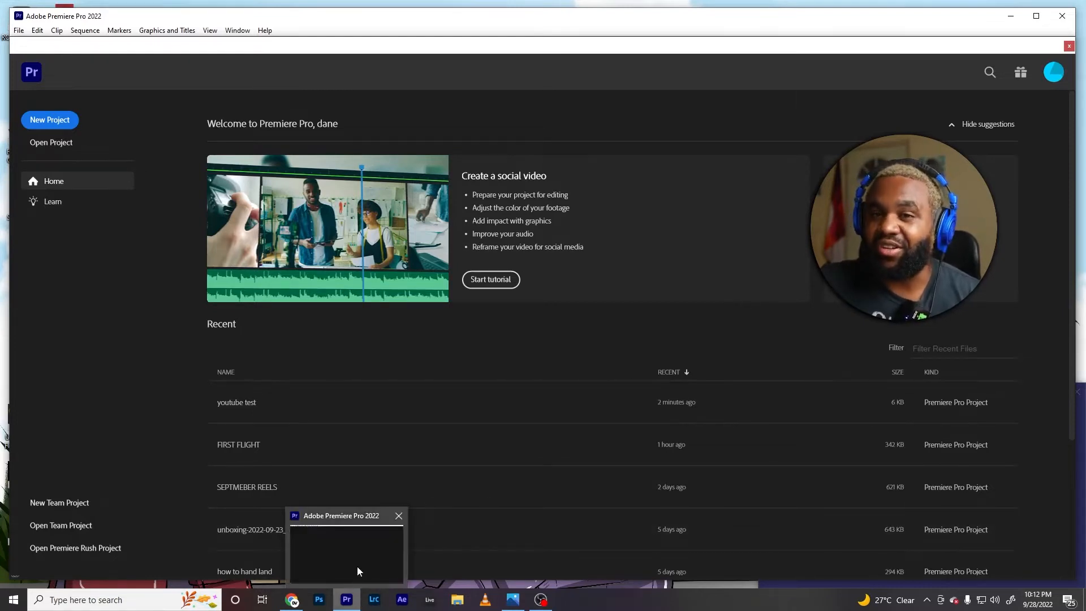
{"action": "left_click", "coordinate": [18, 31]}
{"action": "mouse_move", "coordinate": [51, 43]}
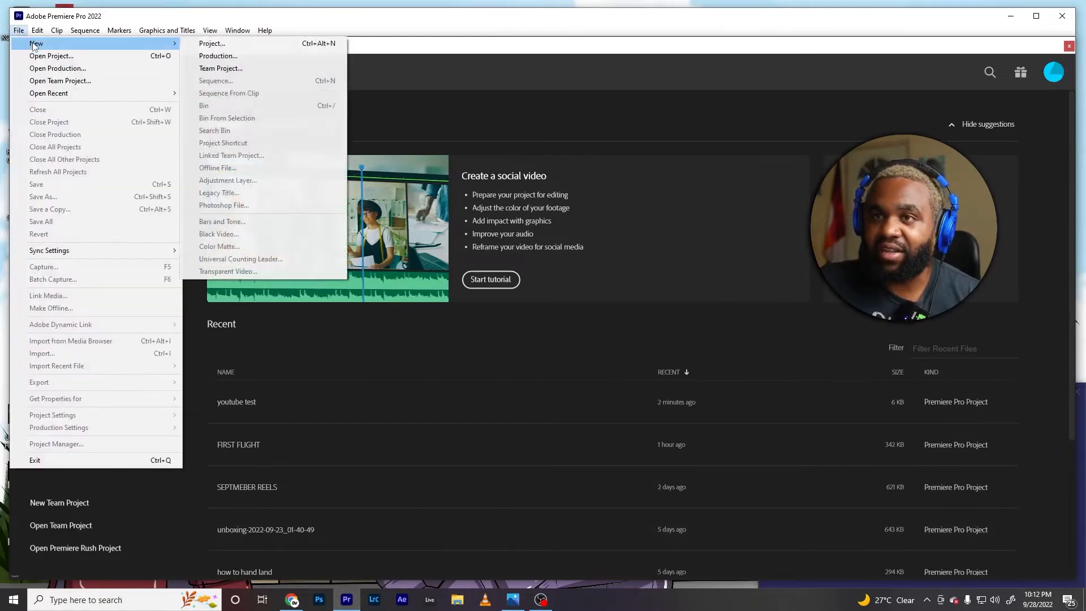
{"action": "left_click", "coordinate": [205, 44]}
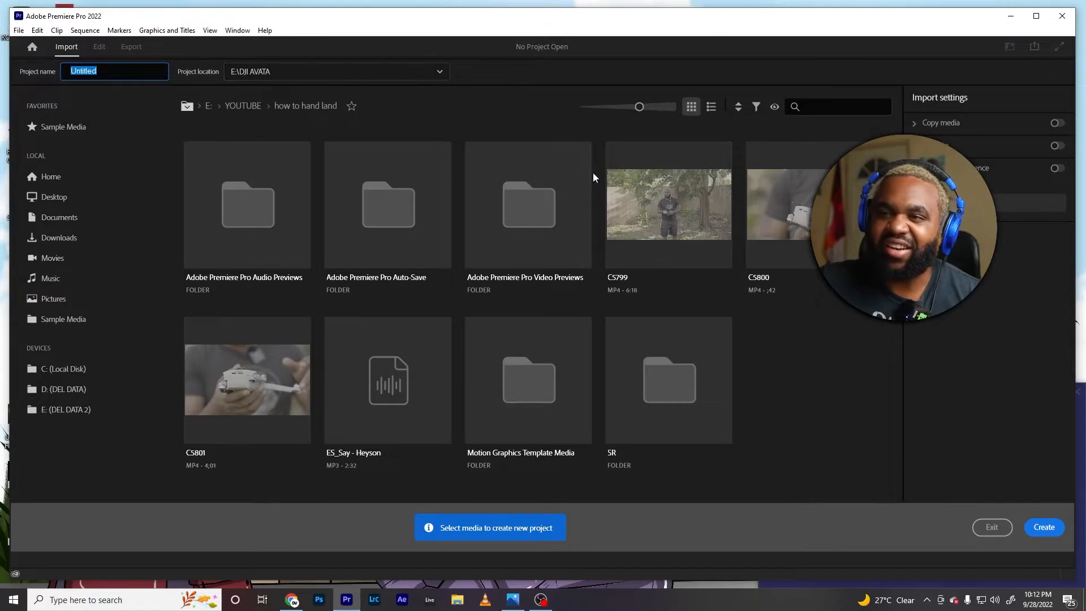
{"action": "left_click", "coordinate": [230, 42]}
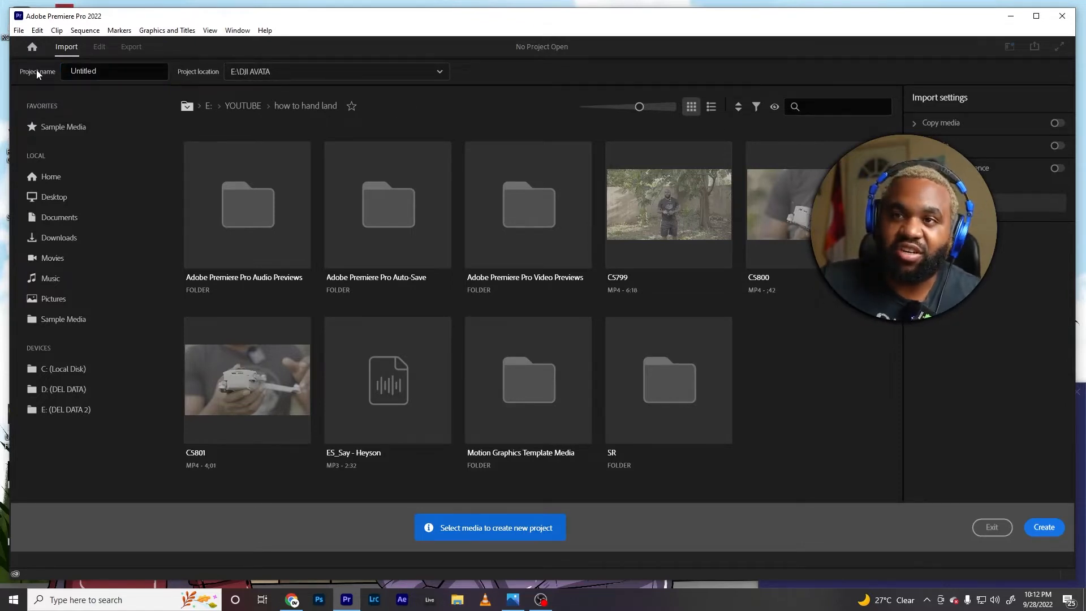
{"action": "left_click", "coordinate": [112, 70]}
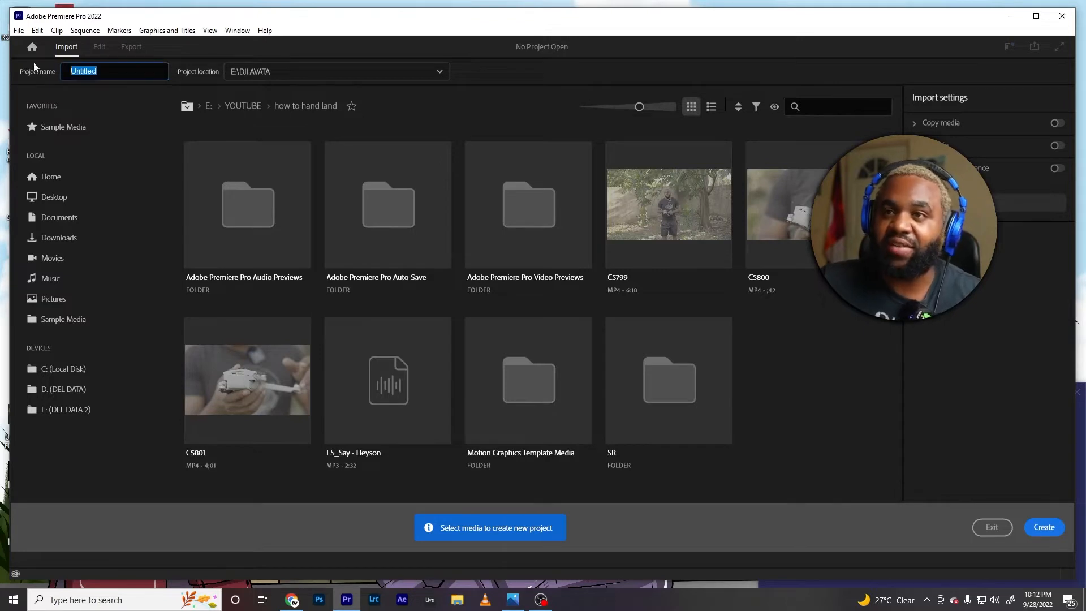
{"action": "type", "text": "yout"}
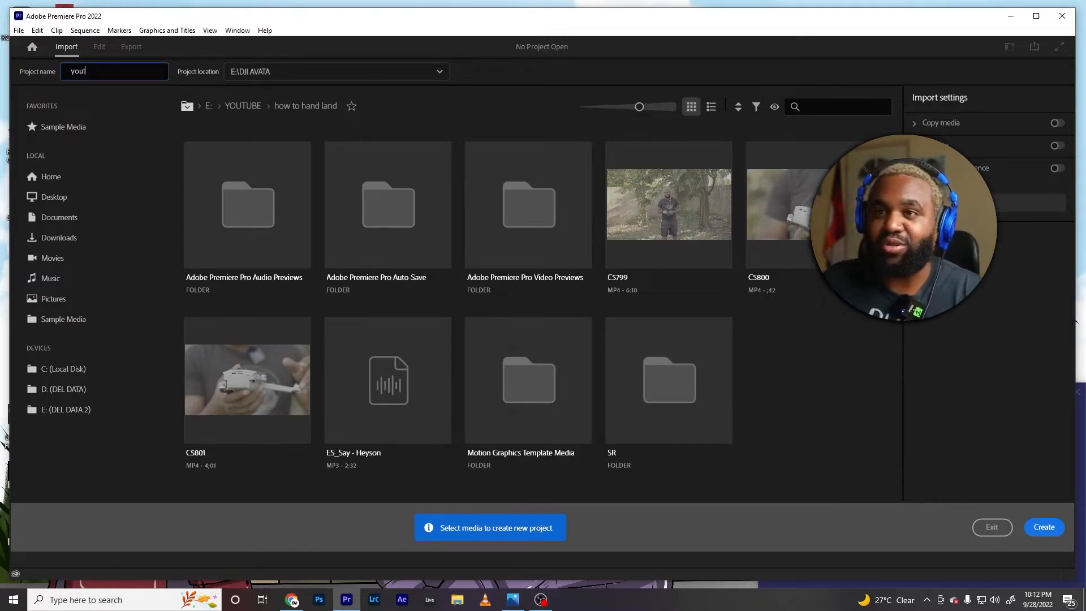
{"action": "key", "text": "BackSpace"}
{"action": "key", "text": "BackSpace"}
{"action": "key", "text": "BackSpace"}
{"action": "type", "text": "YOUT"}
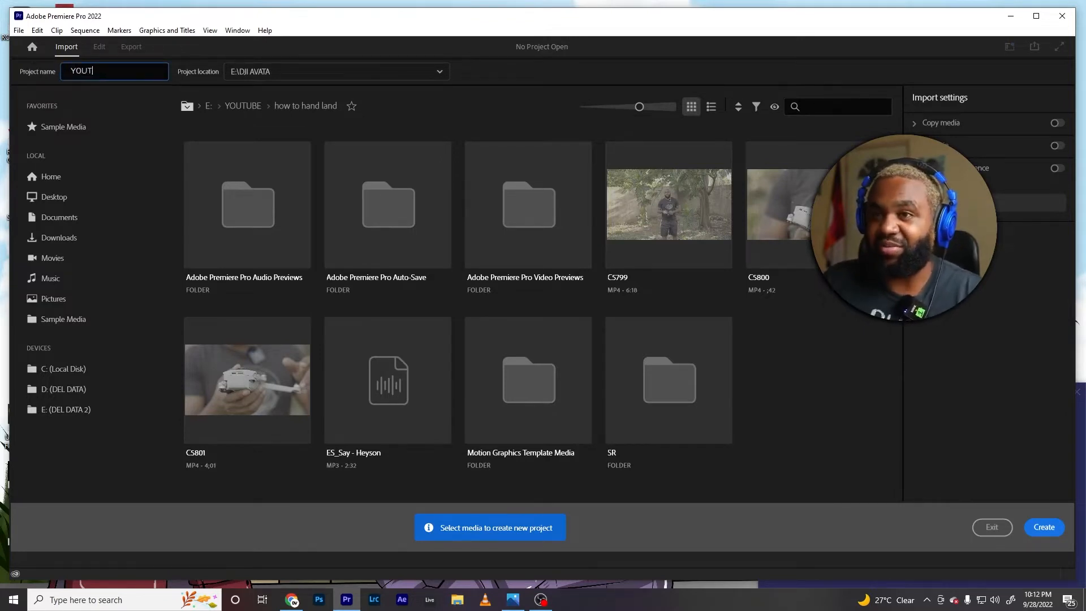
{"action": "type", "text": "UBE TEST"}
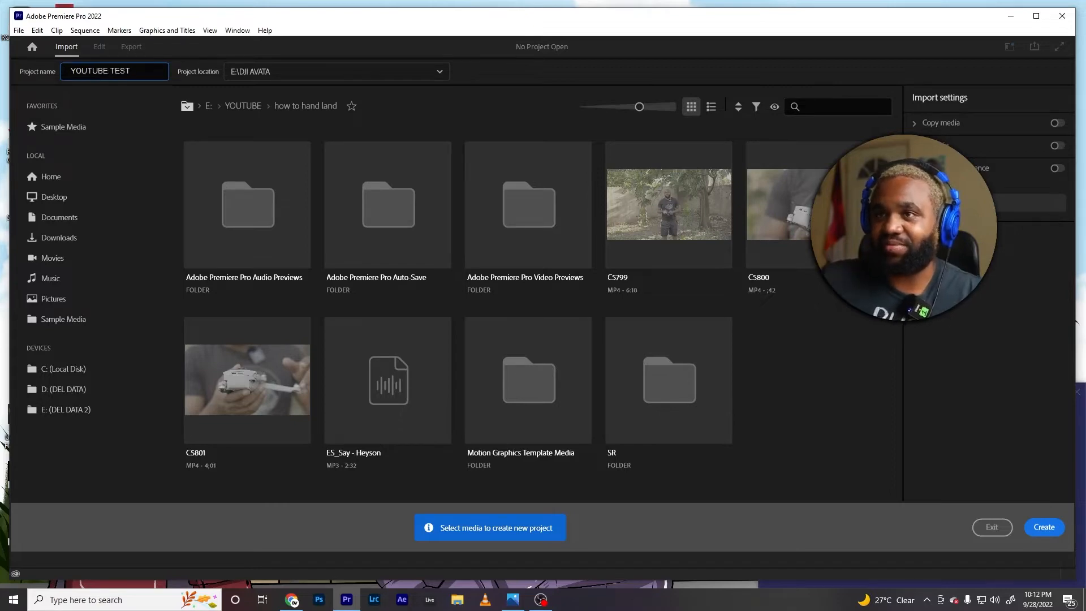
- Set the project location to E:\YOUTUBE\CINEMATIC DRONE SETTINGS and create the project without selecting any media
{"action": "left_click", "coordinate": [271, 72]}
{"action": "left_click", "coordinate": [271, 203]}
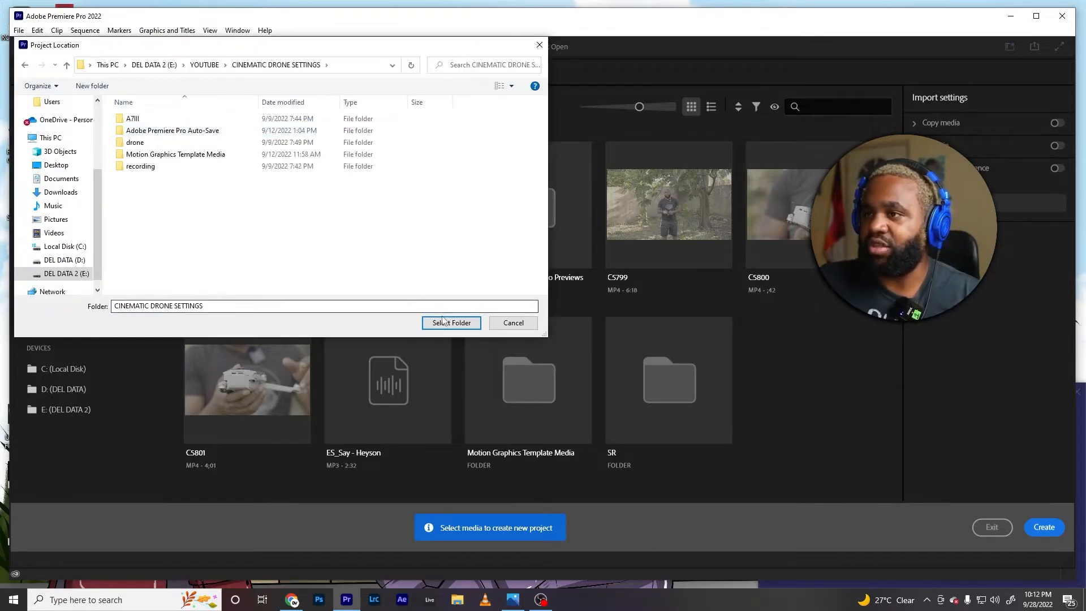
{"action": "left_click", "coordinate": [451, 321]}
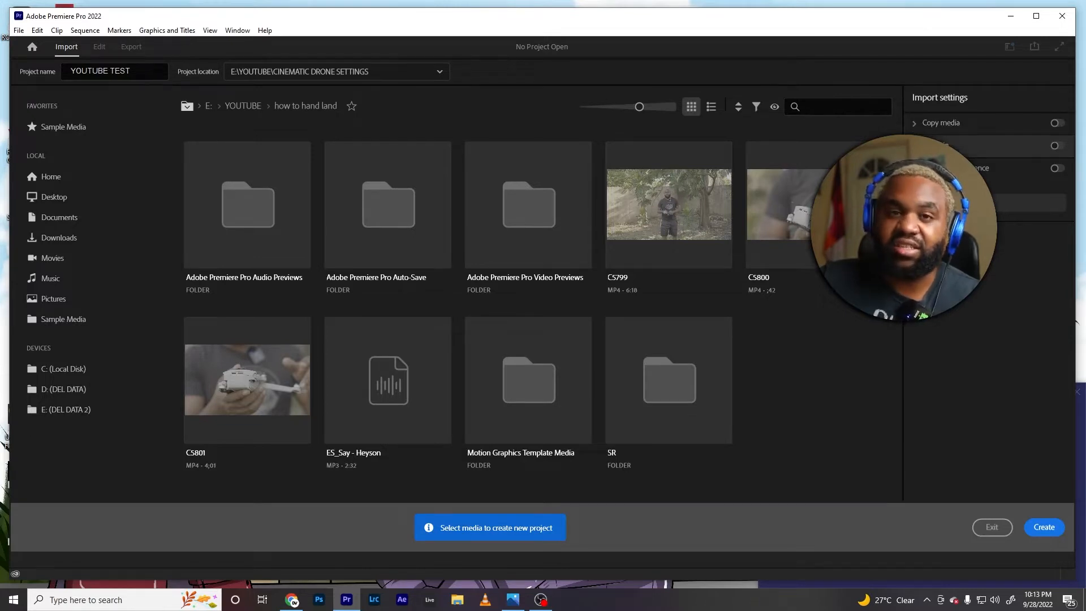
{"action": "left_click", "coordinate": [914, 145]}
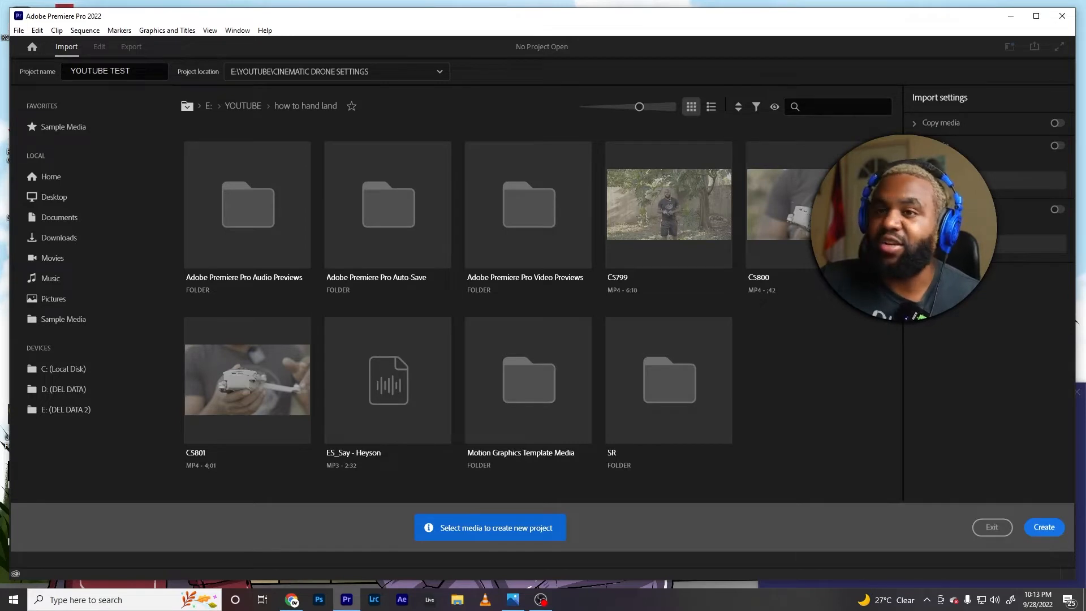
{"action": "mouse_move", "coordinate": [821, 276]}
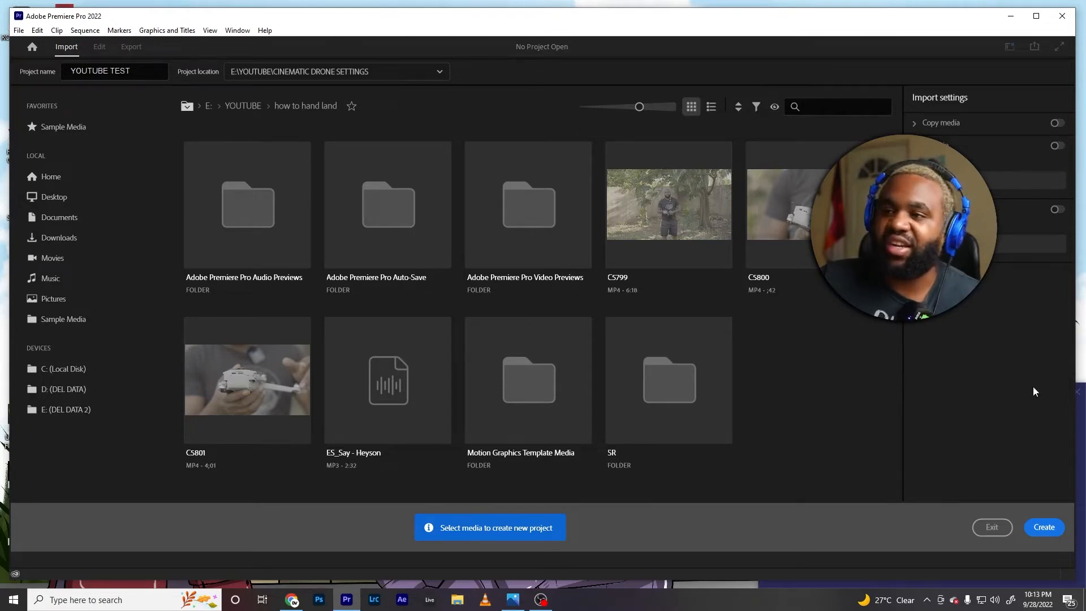
{"action": "left_click", "coordinate": [1044, 527]}
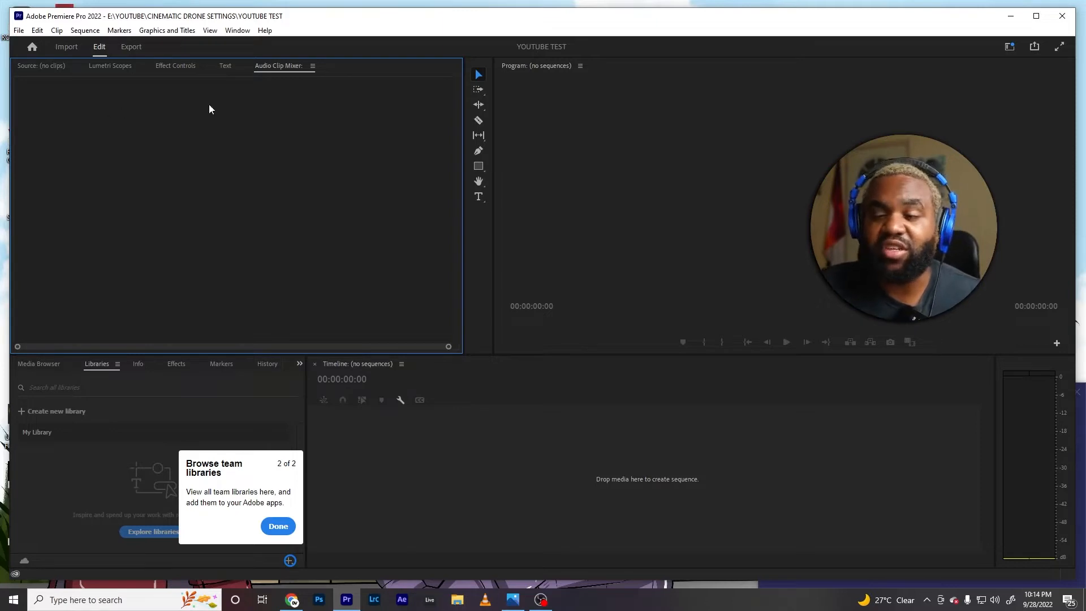
- Switch the workspace layout to Assembly
{"action": "left_click", "coordinate": [237, 30]}
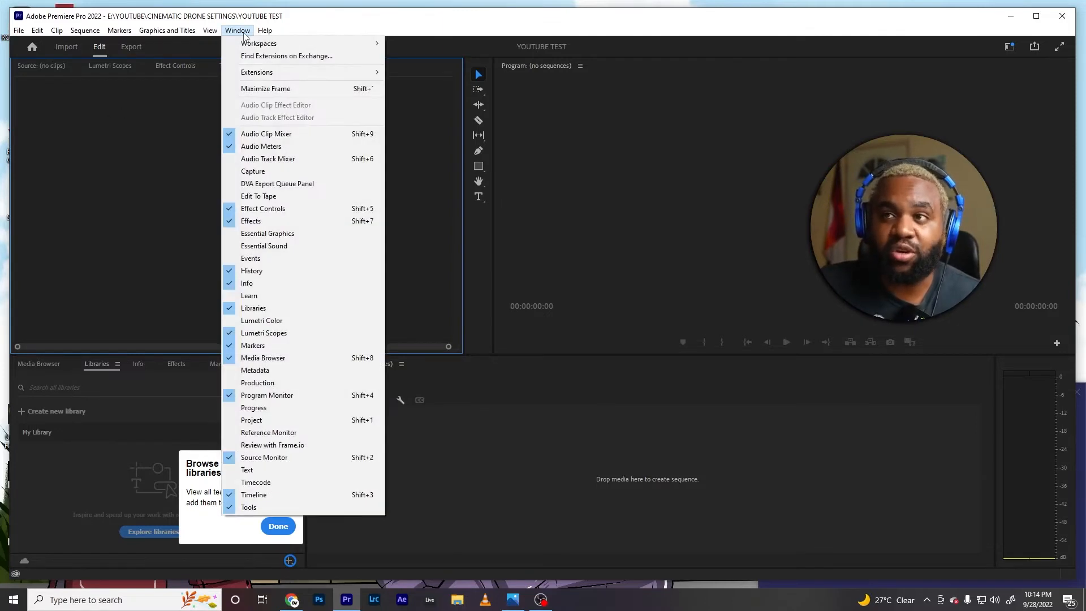
{"action": "mouse_move", "coordinate": [259, 43]}
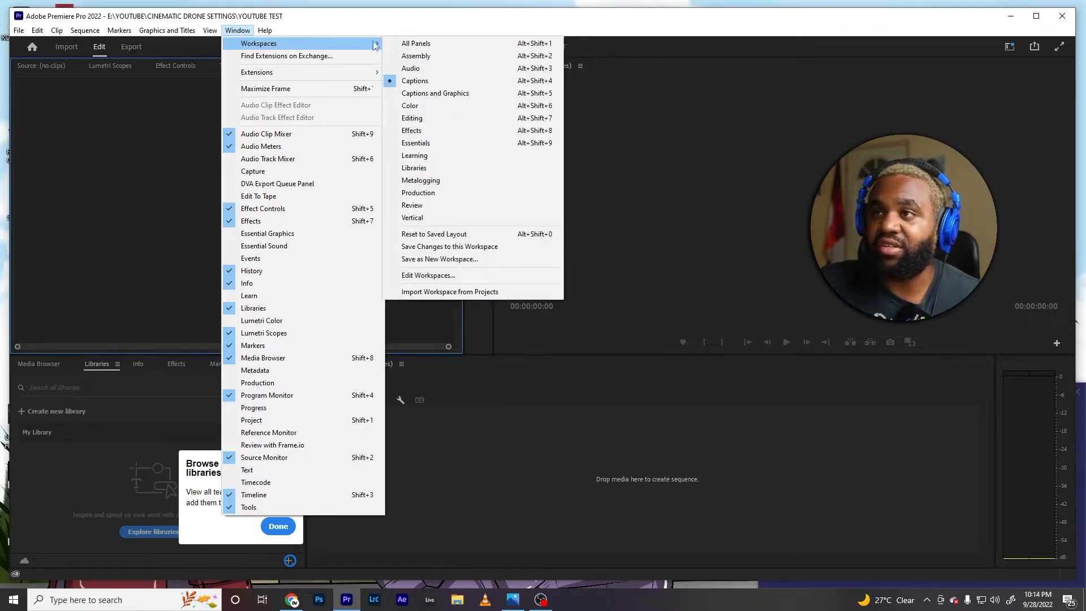
{"action": "left_click", "coordinate": [404, 56]}
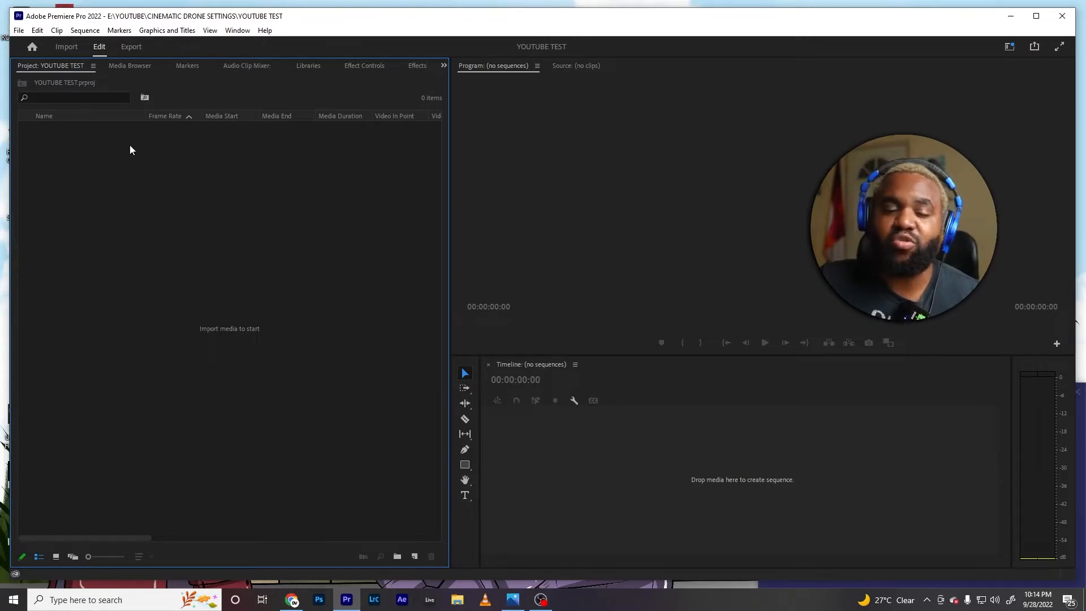
- Import the clips DJI_0431 to DJI_0438 from the drone folder inside CINEMATIC DRONE SETTINGS into the project
{"action": "left_click", "coordinate": [18, 31]}
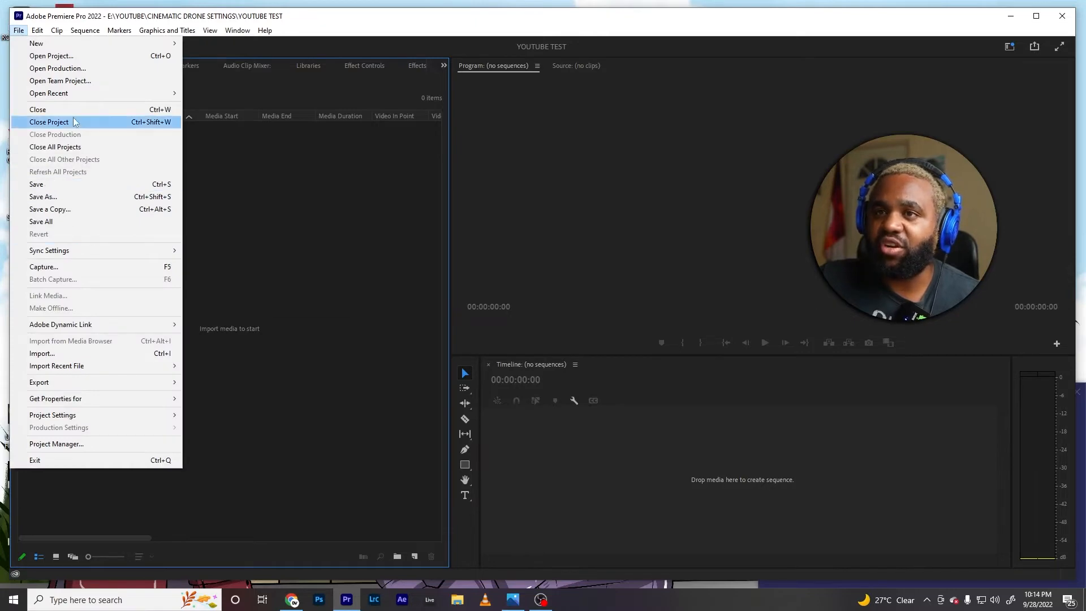
{"action": "left_click", "coordinate": [88, 354]}
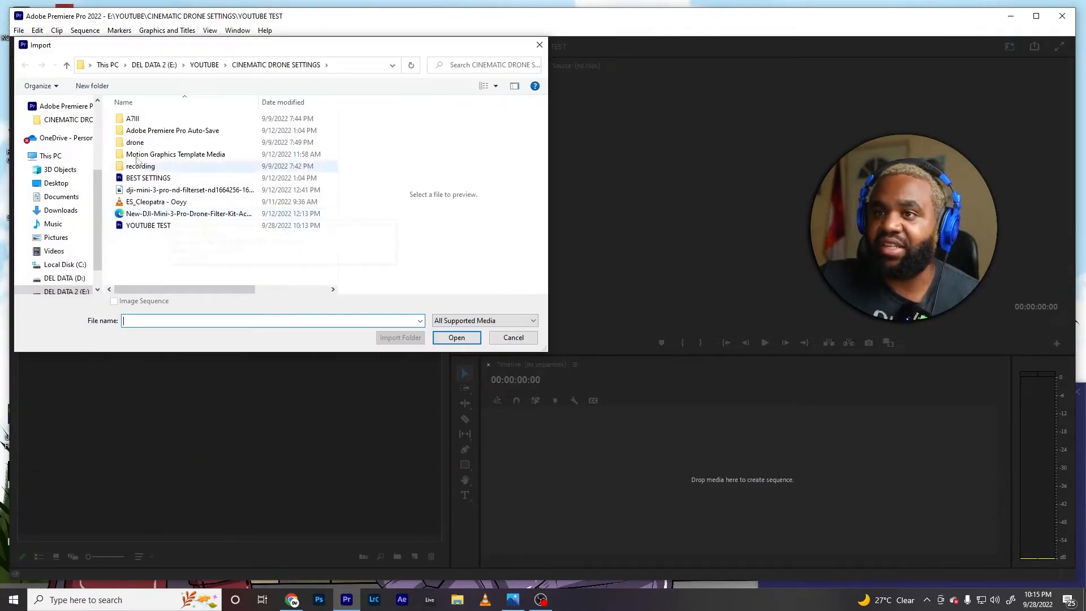
{"action": "double_click", "coordinate": [135, 144]}
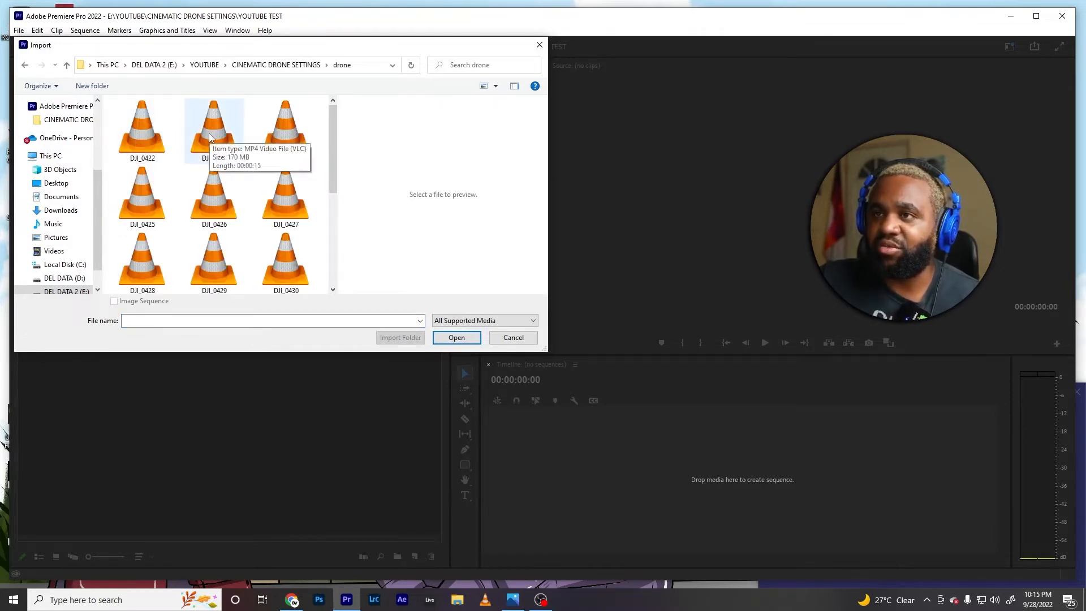
{"action": "scroll", "coordinate": [244, 187], "scroll_direction": "down", "scroll_amount": 3}
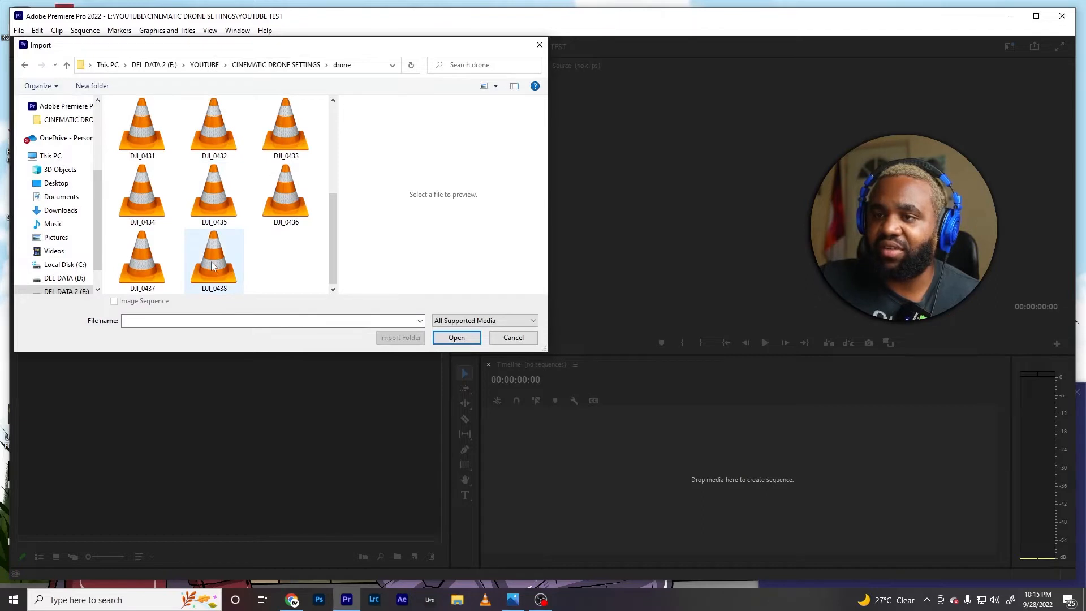
{"action": "left_click", "coordinate": [145, 282]}
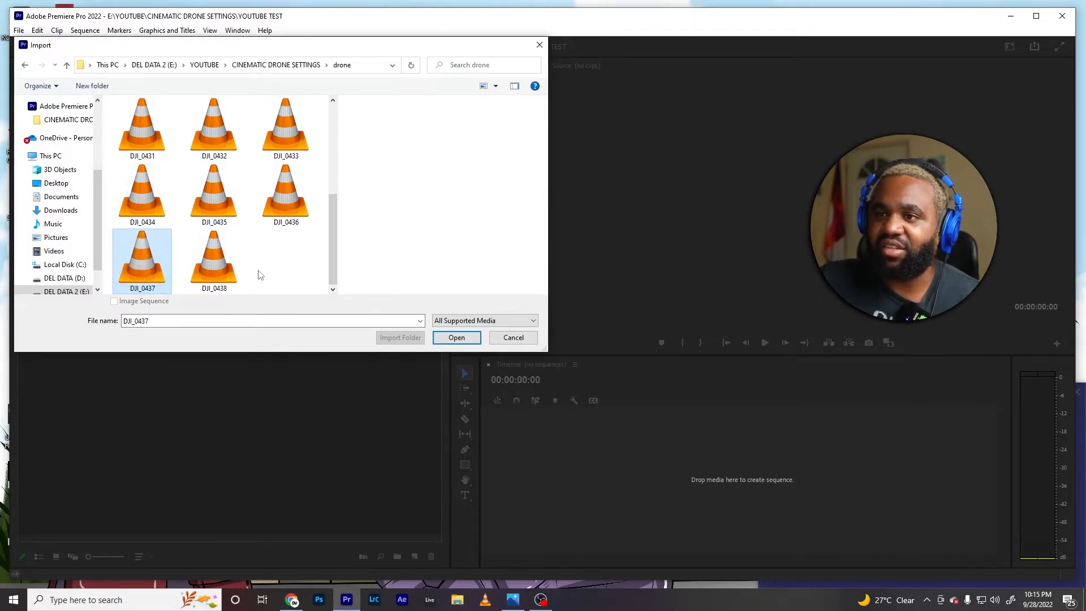
{"action": "left_click_drag", "start_coordinate": [289, 284], "coordinate": [146, 127]}
{"action": "left_click", "coordinate": [456, 337]}
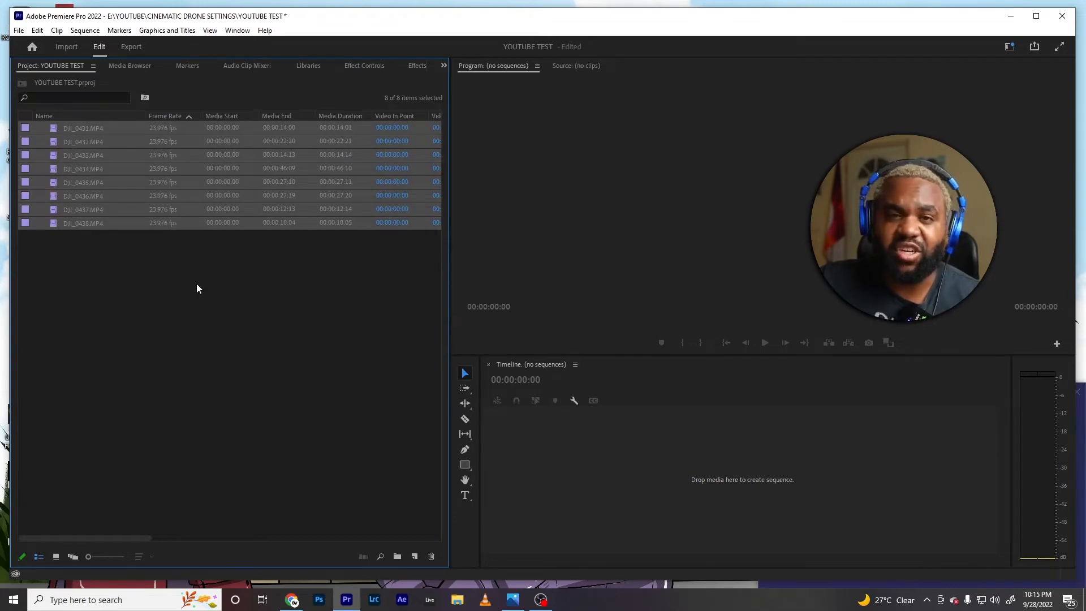
{"action": "left_click", "coordinate": [122, 287]}
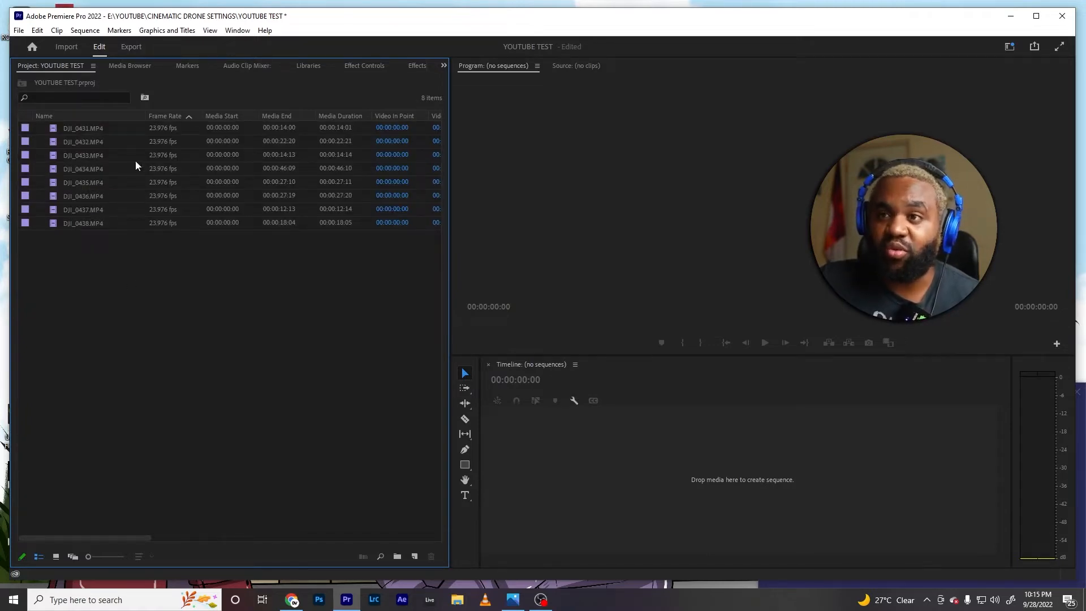
- Switch to File Explorer and add DJI_0434 from the drone folder on the E: drive directly to the project
{"action": "left_click", "coordinate": [19, 30]}
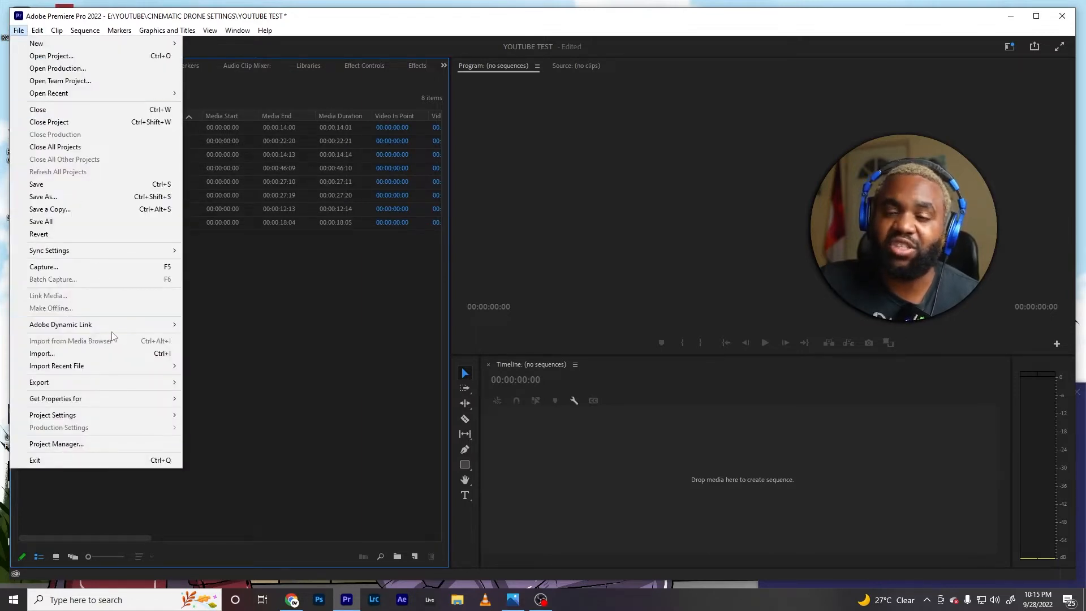
{"action": "left_click", "coordinate": [213, 328]}
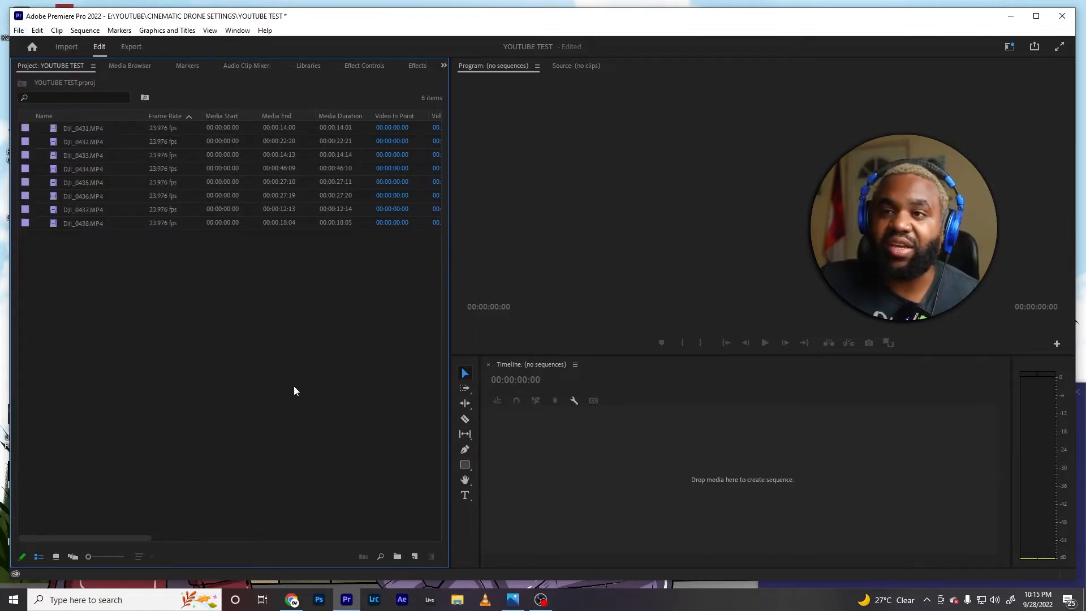
{"action": "left_click", "coordinate": [454, 603]}
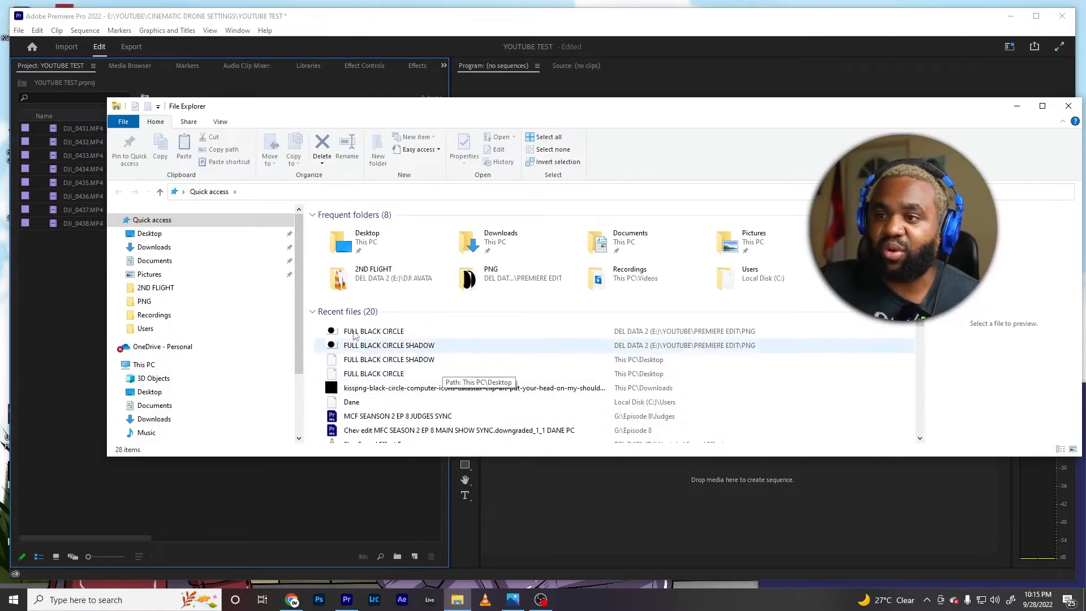
{"action": "scroll", "coordinate": [172, 395], "scroll_direction": "down", "scroll_amount": 2}
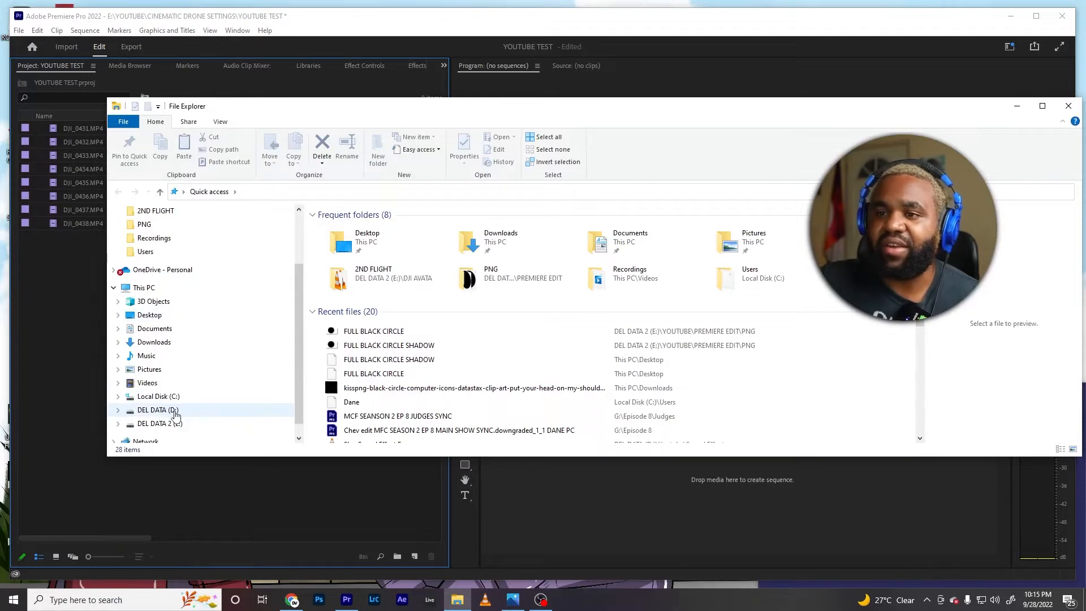
{"action": "left_click", "coordinate": [174, 411]}
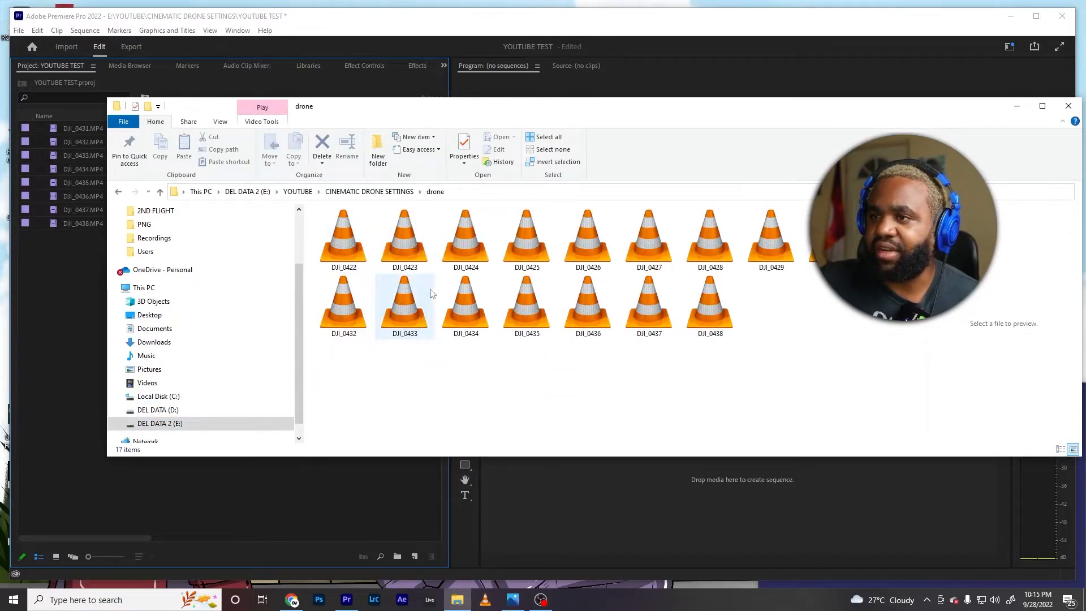
{"action": "left_click", "coordinate": [465, 302]}
{"action": "left_click_drag", "start_coordinate": [465, 302], "coordinate": [63, 292]}
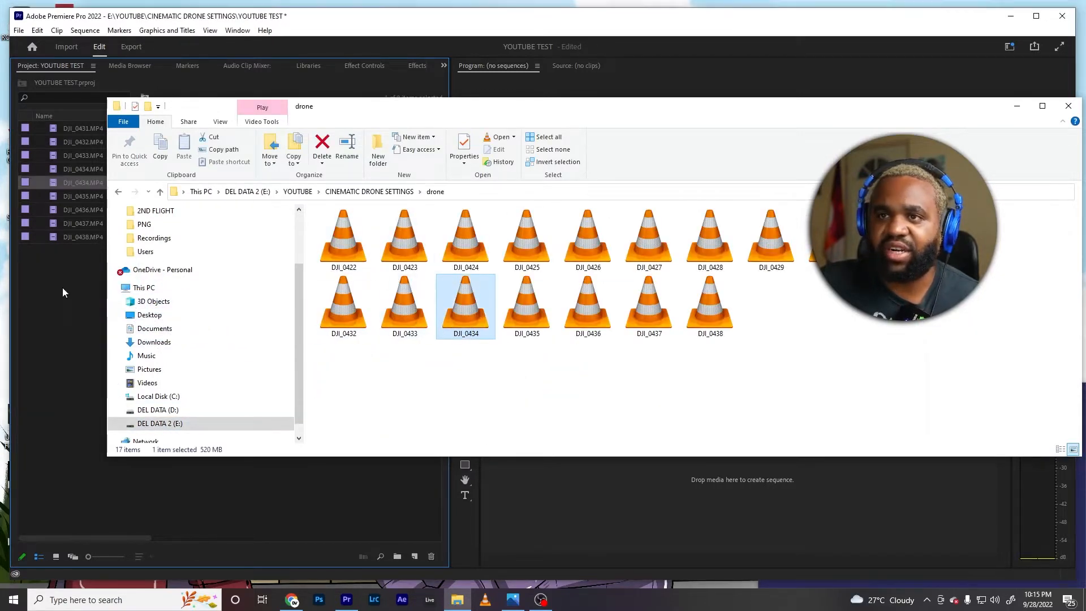
- Delete the duplicate DJI_0434.MP4 clip from the project
{"action": "left_click", "coordinate": [67, 286]}
{"action": "left_click", "coordinate": [86, 184]}
{"action": "key", "text": "Delete"}
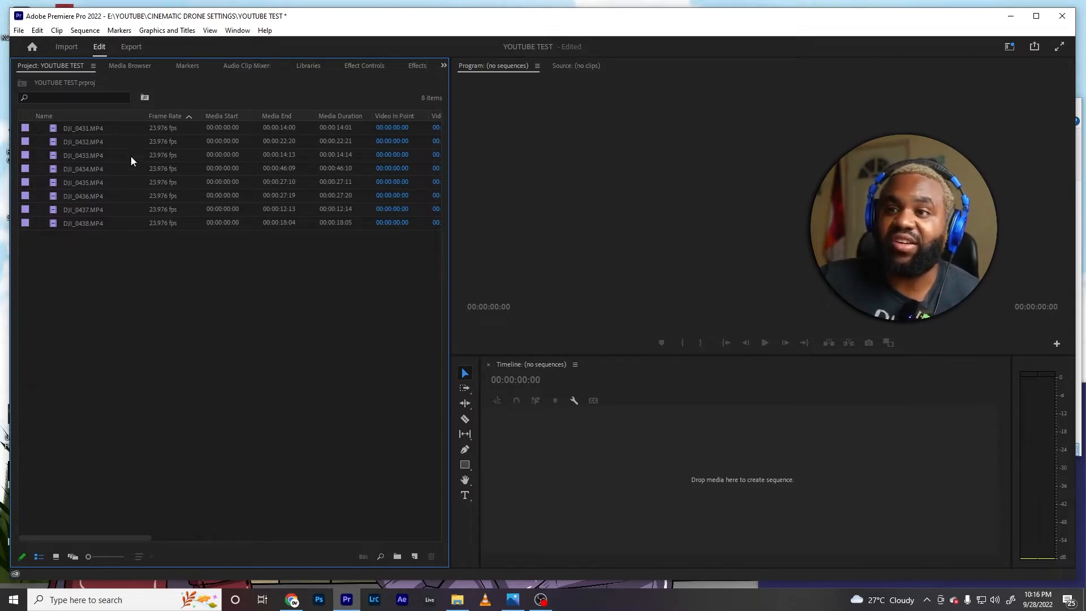
- Place DJI_0431.MP4 in the empty timeline to create a sequence from the clip
{"action": "left_click", "coordinate": [83, 132]}
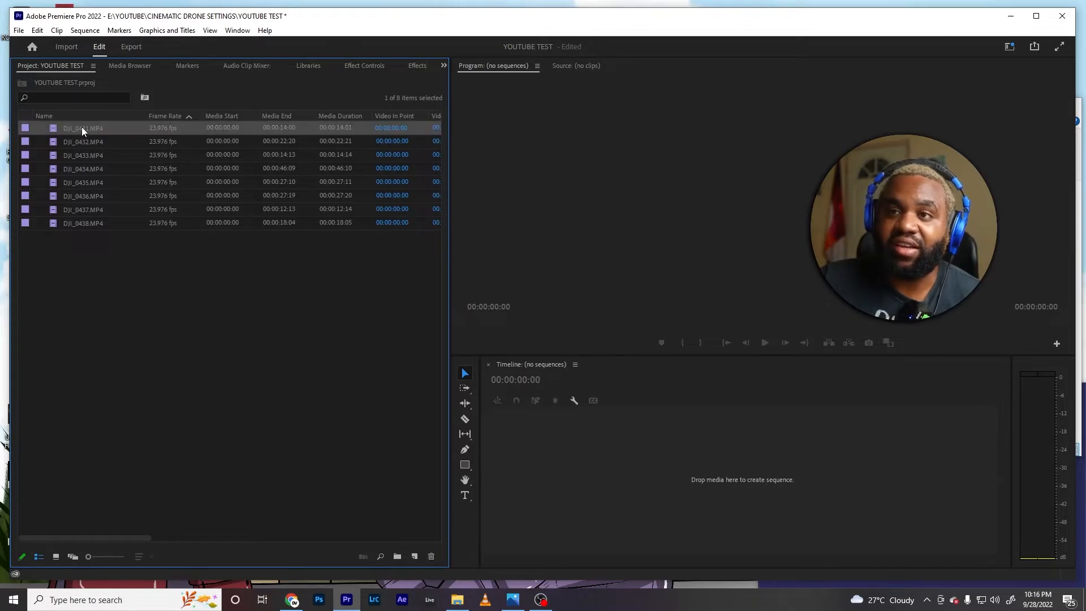
{"action": "left_click_drag", "start_coordinate": [80, 129], "coordinate": [665, 492]}
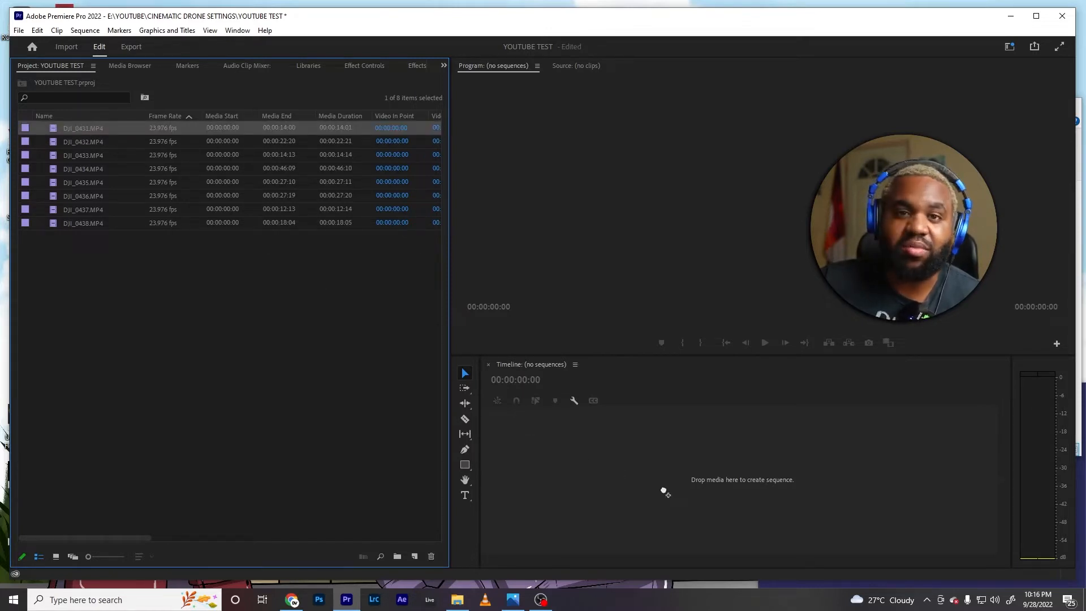
{"action": "left_click_drag", "start_coordinate": [664, 491], "coordinate": [664, 485]}
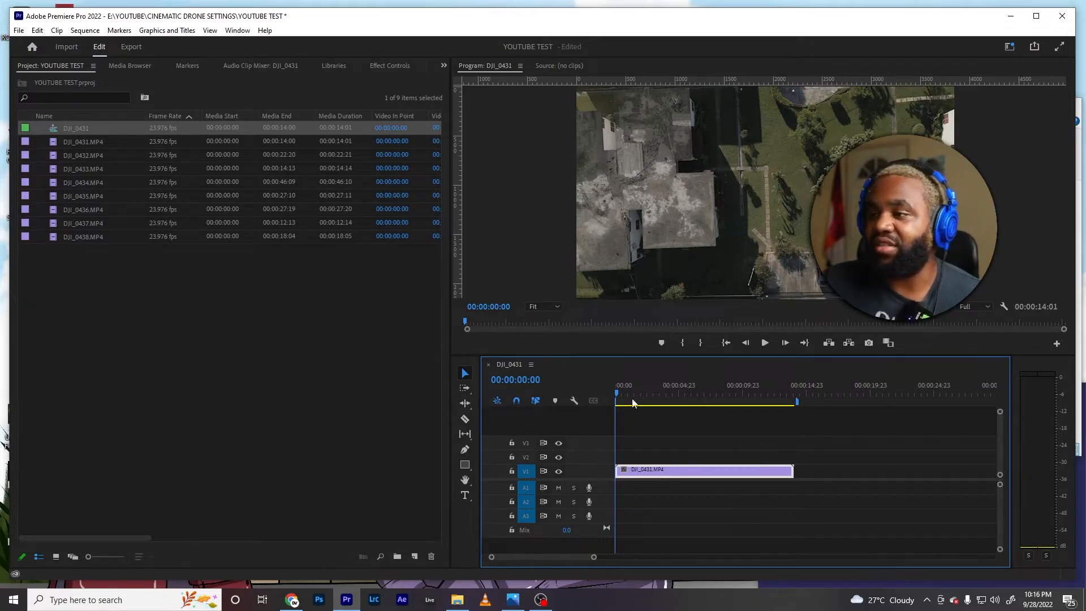
- Remove the clip from the timeline and delete the DJI_0431 sequence from the project
{"action": "key", "text": "End"}
{"action": "key", "text": "Delete"}
{"action": "left_click", "coordinate": [81, 131]}
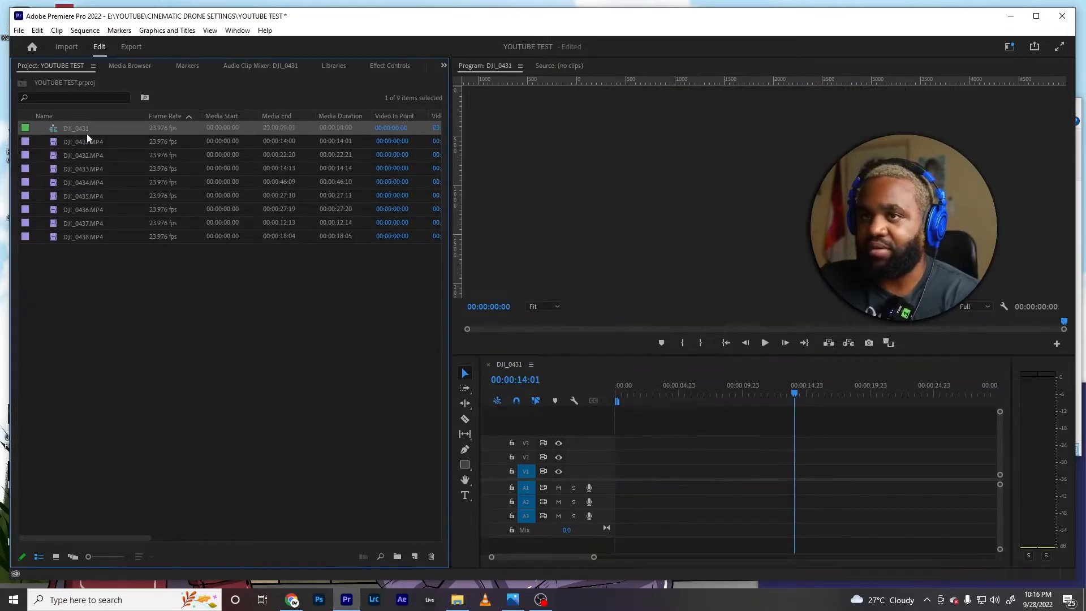
{"action": "key", "text": "Delete"}
- Create a new sequence named YOUTUBE TEST using the DSLR 1080p24 preset
{"action": "left_click", "coordinate": [18, 32]}
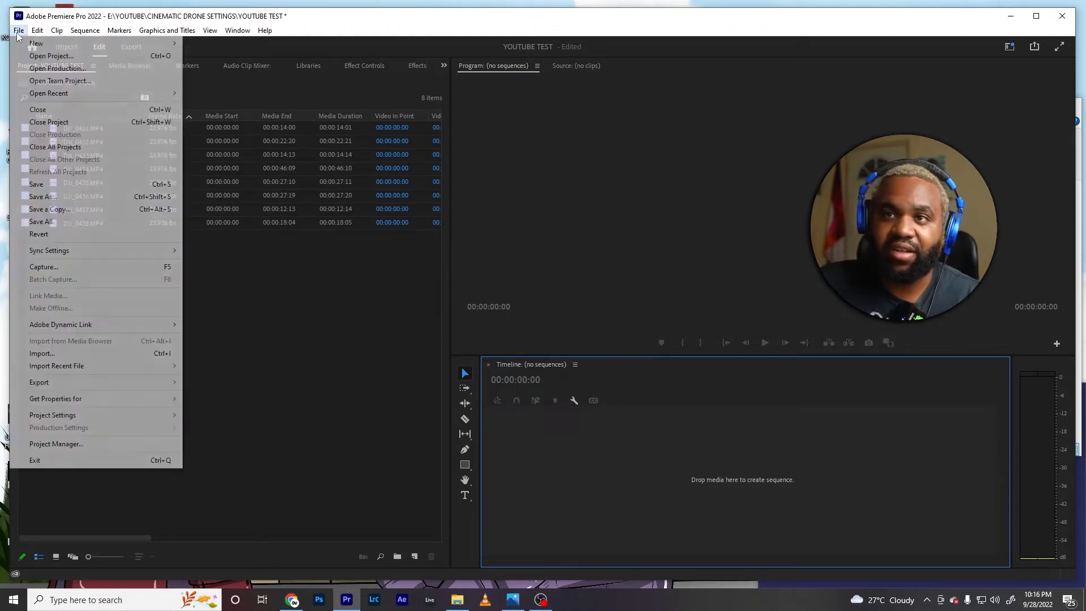
{"action": "mouse_move", "coordinate": [26, 44]}
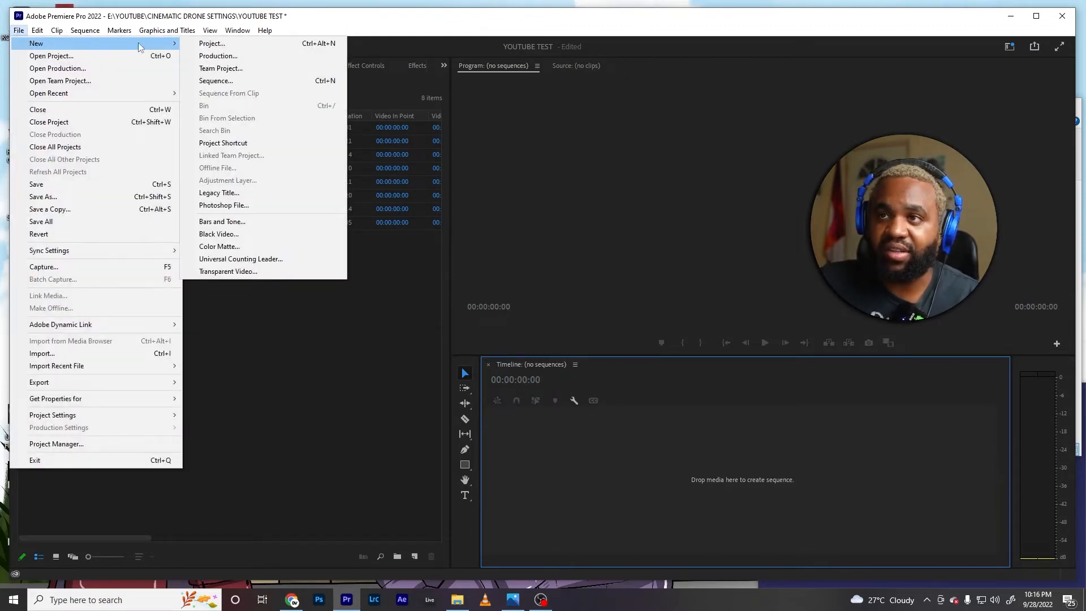
{"action": "left_click", "coordinate": [226, 80]}
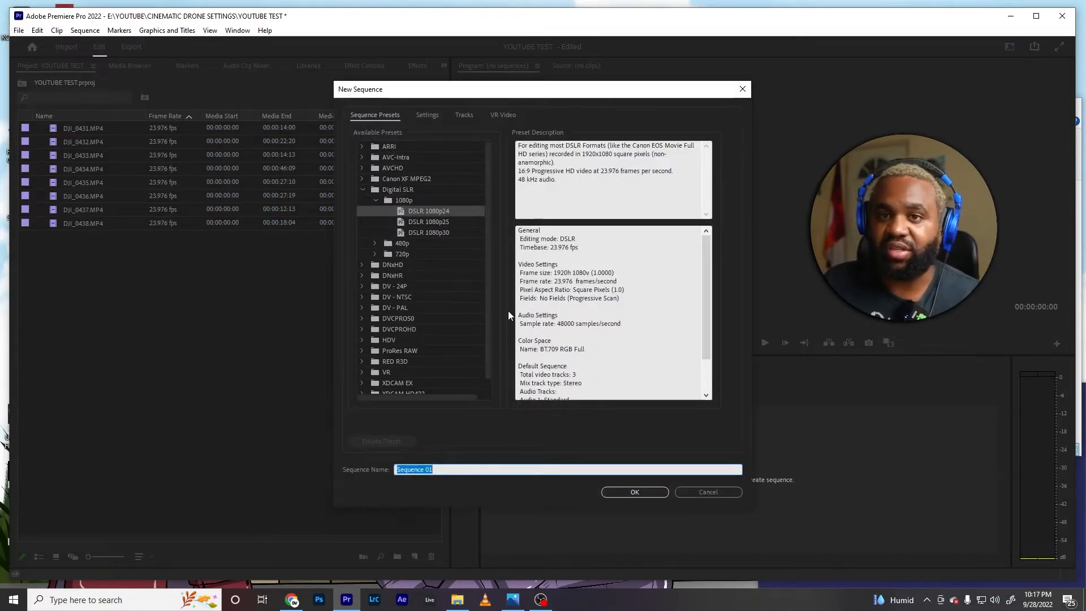
{"action": "type", "text": "YOUTUBE TEST"}
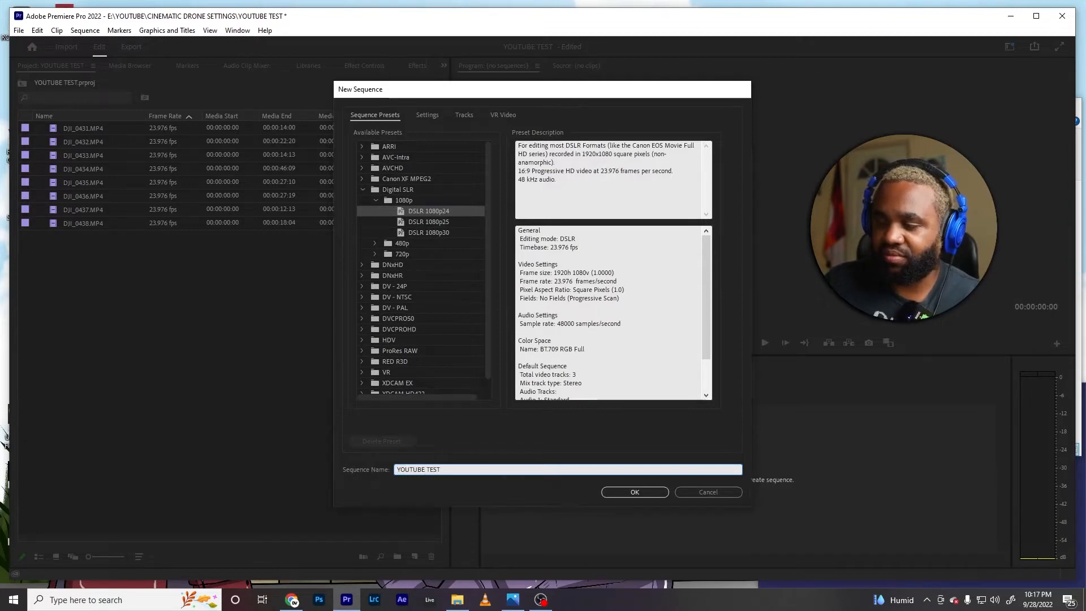
{"action": "key", "text": "Return"}
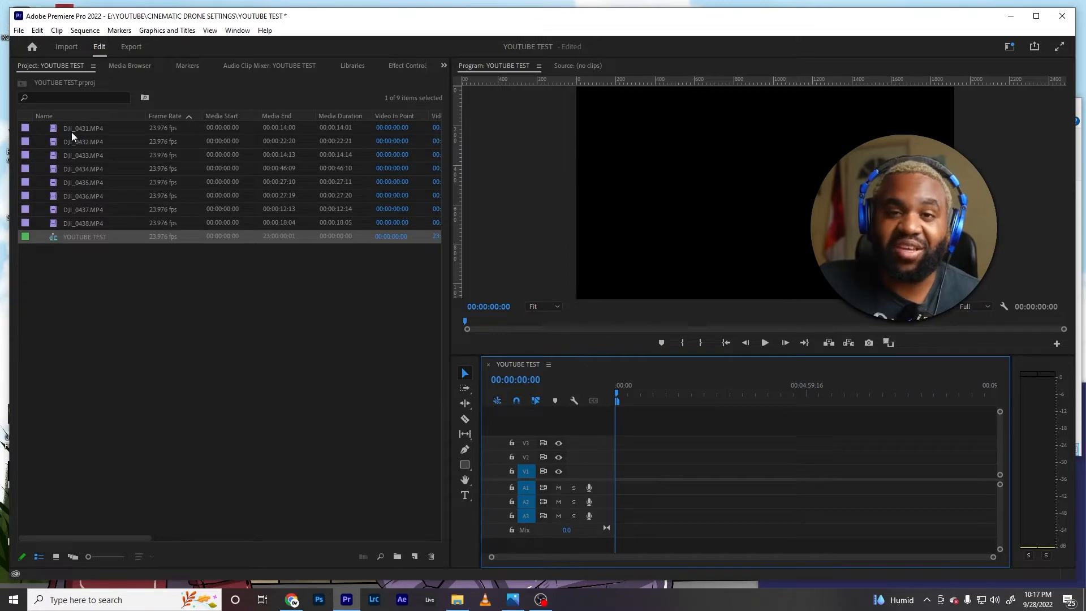
- Place DJI_0431.MP4 at the start of track V1, keeping the existing sequence settings, and fit the sequence to the timeline
{"action": "left_click_drag", "start_coordinate": [76, 127], "coordinate": [597, 474]}
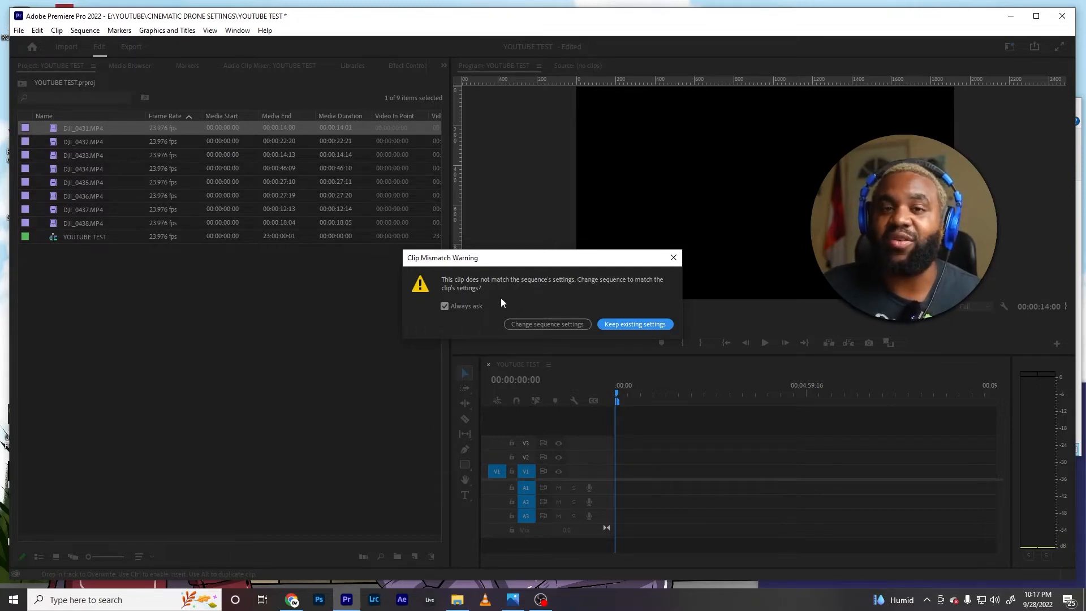
{"action": "left_click", "coordinate": [611, 325]}
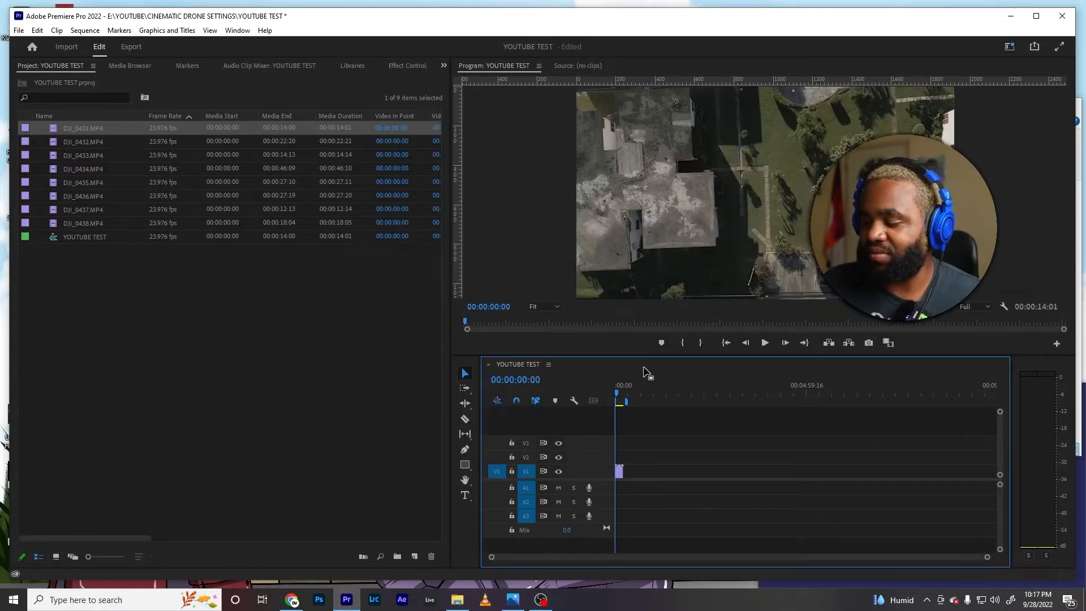
{"action": "key", "text": "backslash"}
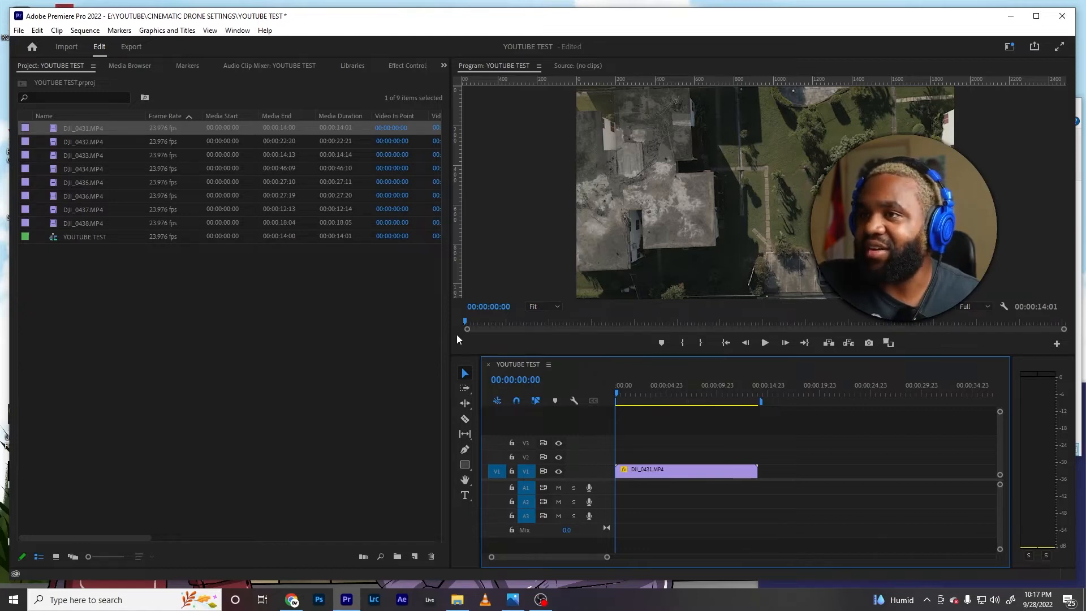
{"action": "mouse_move", "coordinate": [464, 601]}
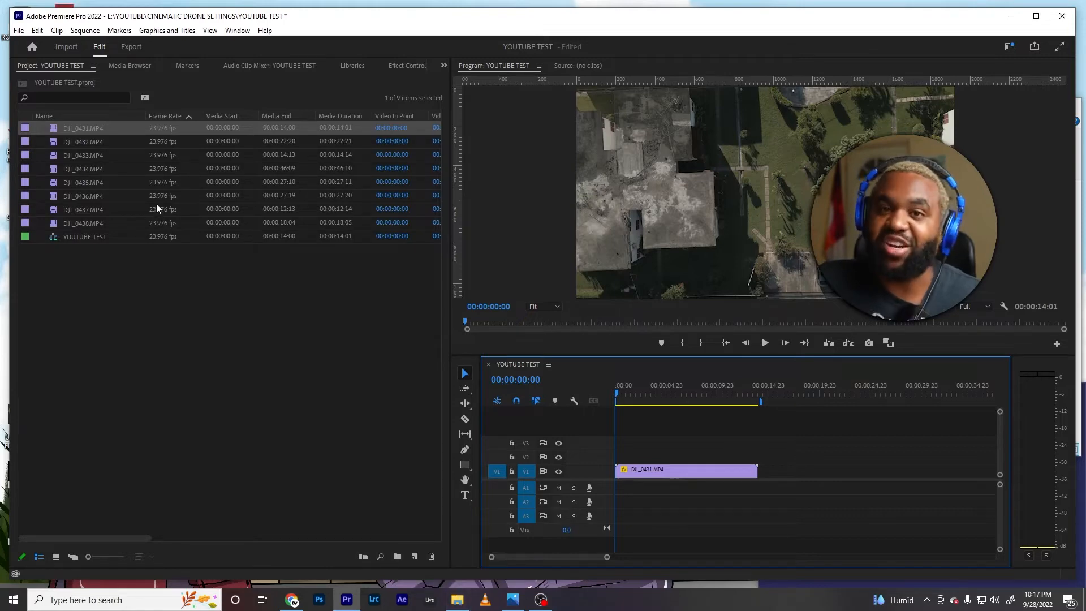
- Import the audio file ES_Cleopatra - Ooyy from the CINEMATIC DRONE SETTINGS folder
{"action": "left_click", "coordinate": [18, 30]}
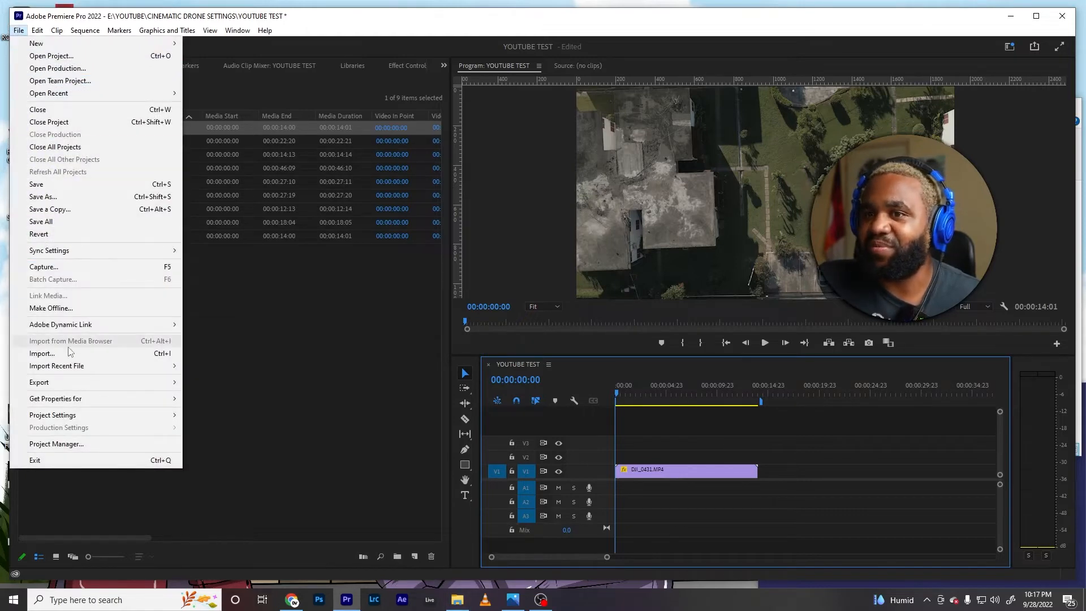
{"action": "left_click", "coordinate": [68, 353]}
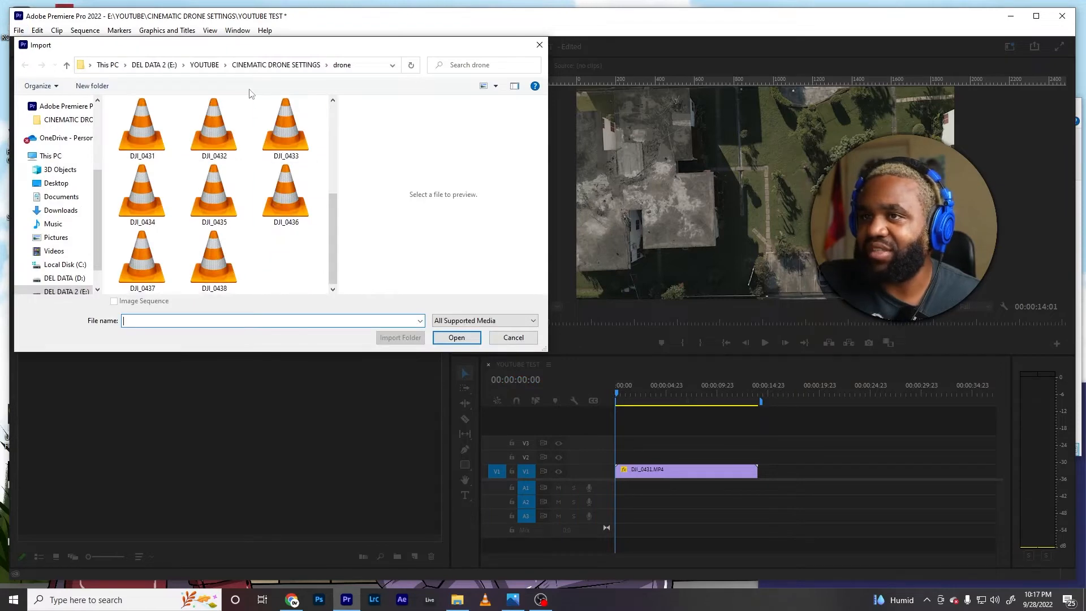
{"action": "left_click", "coordinate": [276, 64]}
{"action": "left_click", "coordinate": [174, 203]}
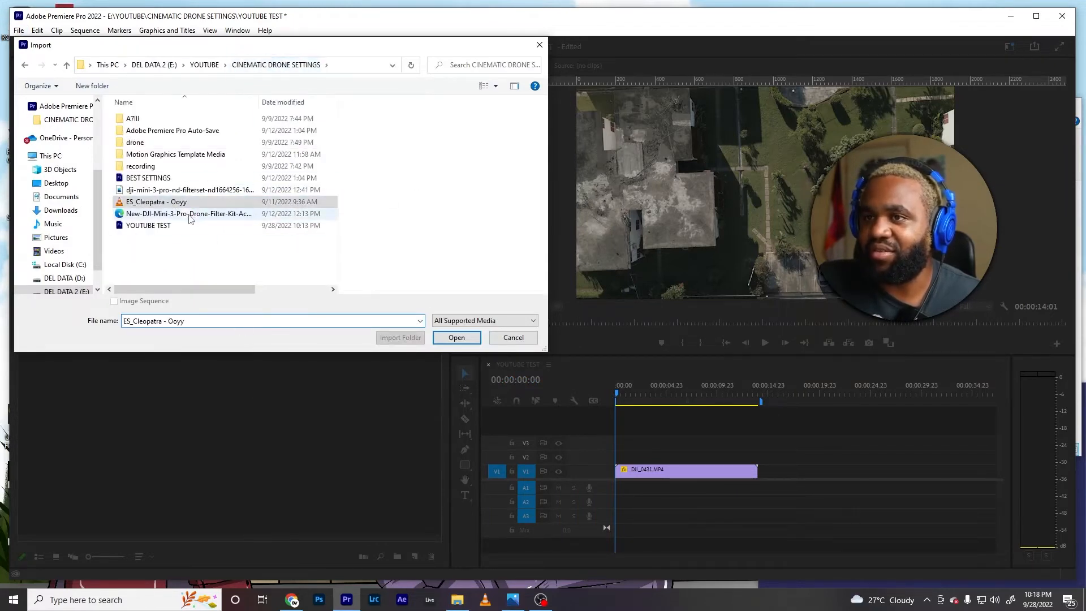
{"action": "double_click", "coordinate": [181, 203]}
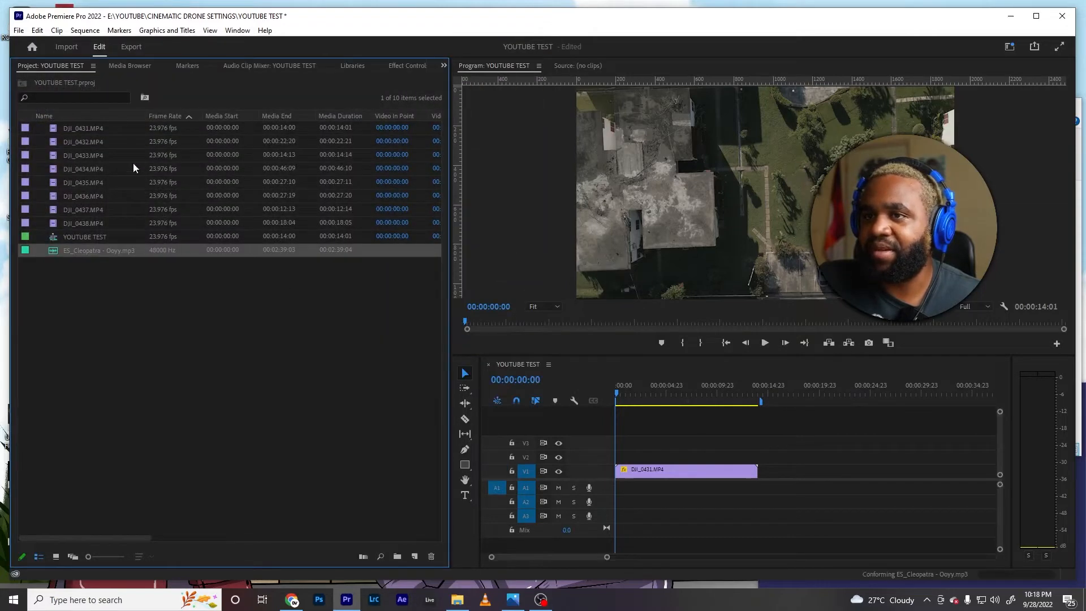
{"action": "left_click_drag", "start_coordinate": [86, 251], "coordinate": [618, 489]}
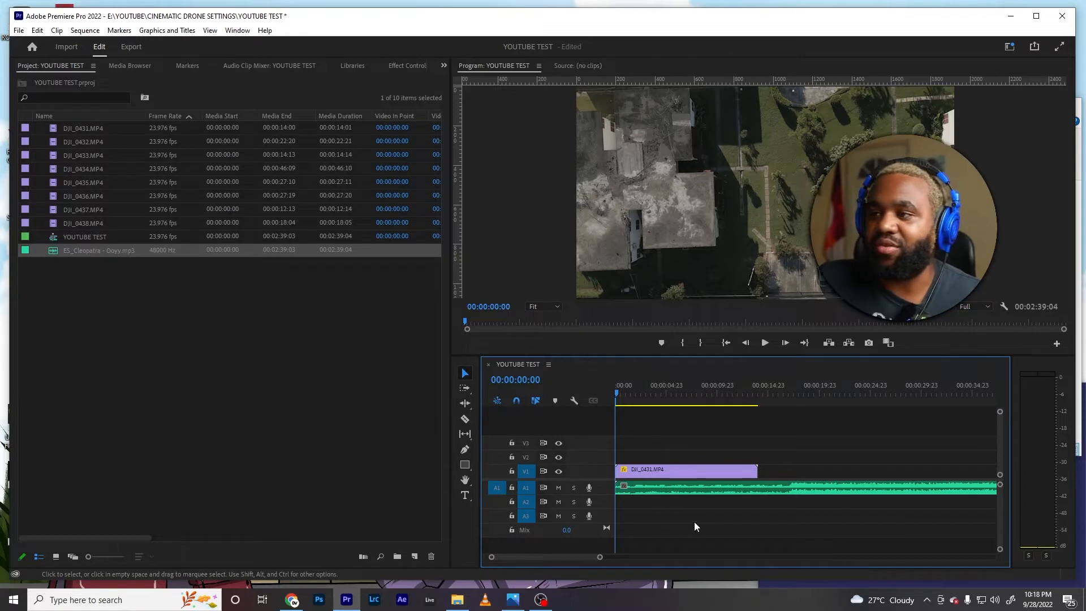
{"action": "left_click", "coordinate": [372, 374]}
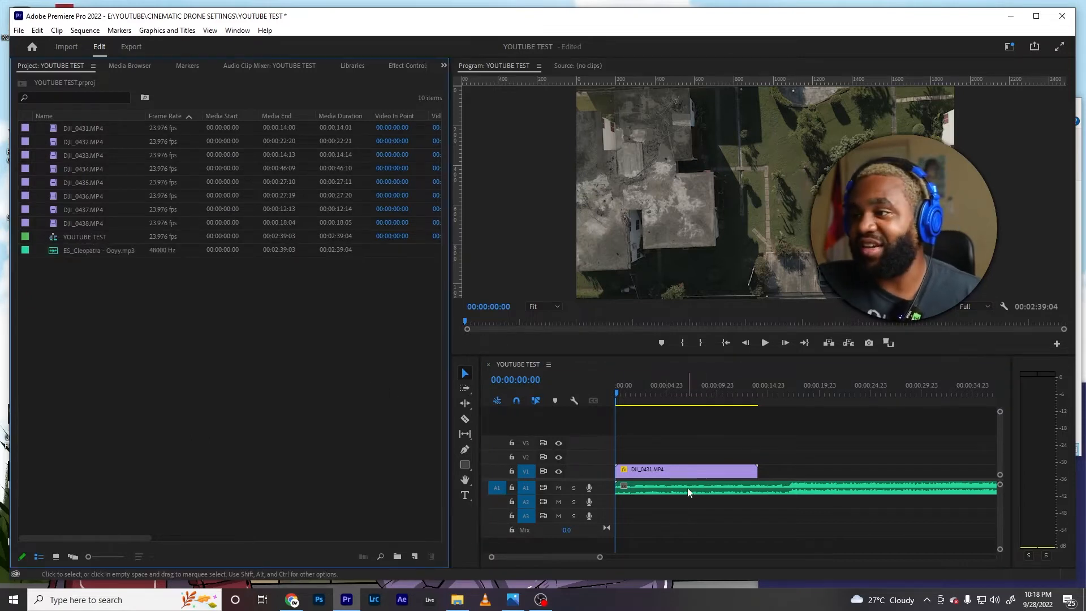
{"action": "key", "text": "ctrl+z"}
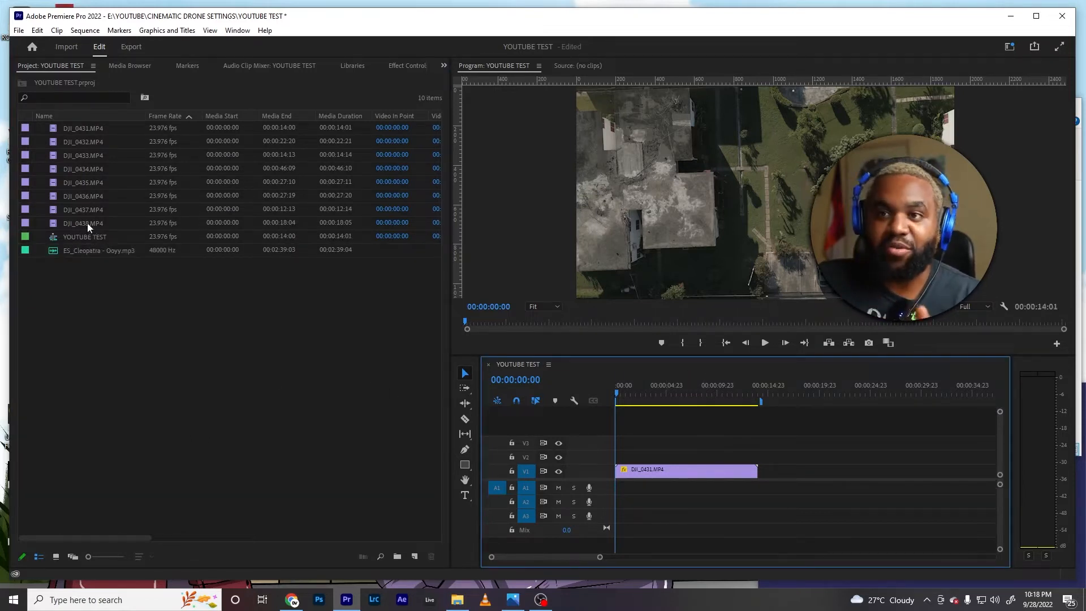
- Place ES_Cleopatra - Ooyy.mp3 at the start of audio track A1, beneath the drone clip
{"action": "left_click_drag", "start_coordinate": [87, 249], "coordinate": [612, 490]}
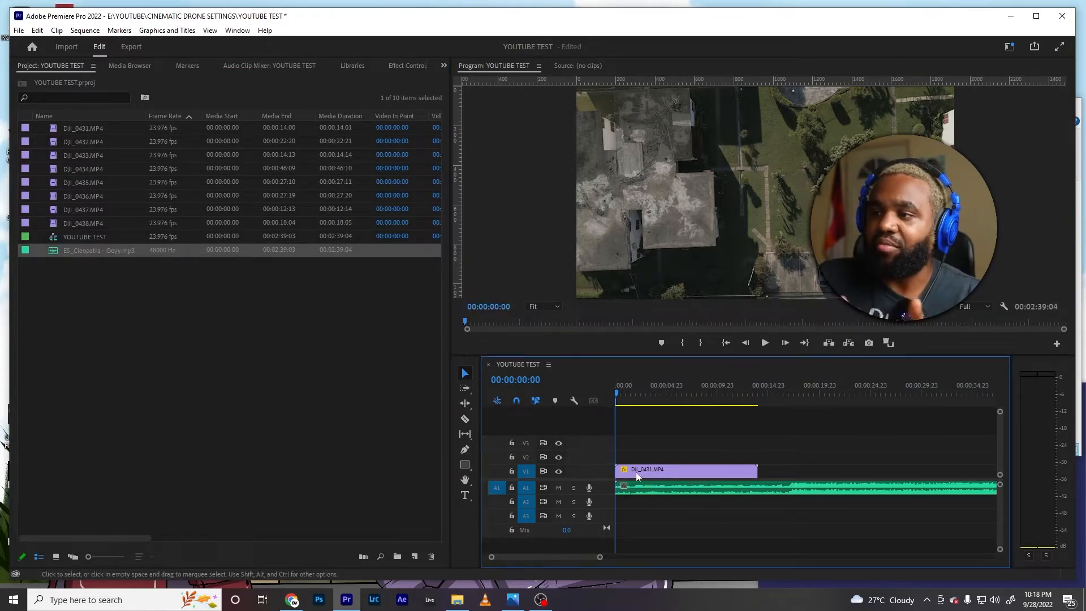
{"action": "left_click_drag", "start_coordinate": [70, 250], "coordinate": [622, 492]}
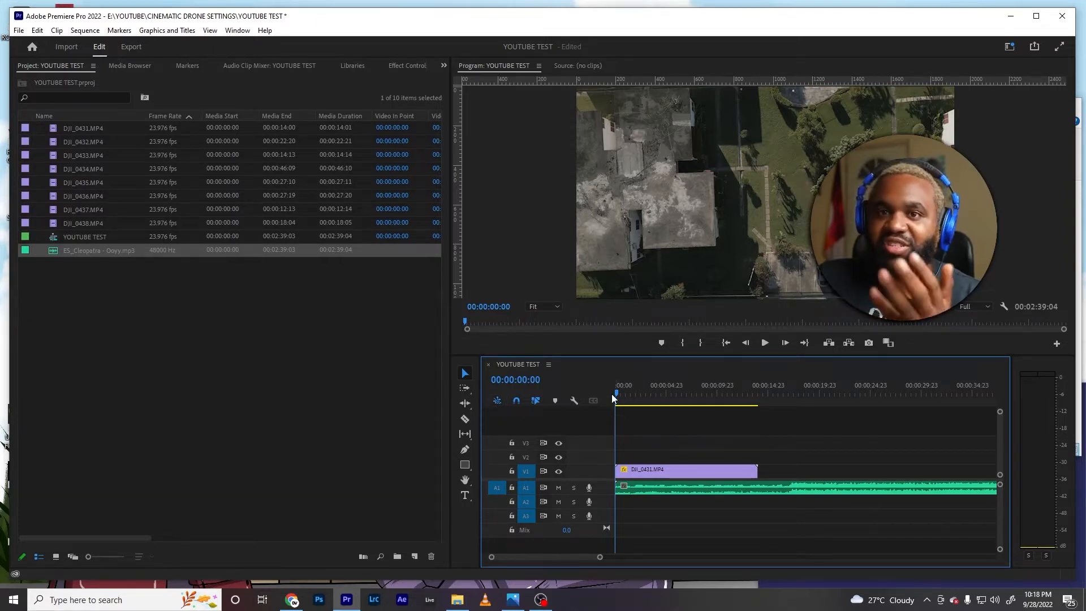
- Play the sequence up to 00:00:05:03 and move the DJI_0431 clip on V1 so it starts at that point
{"action": "key", "text": "minus"}
{"action": "key", "text": "minus"}
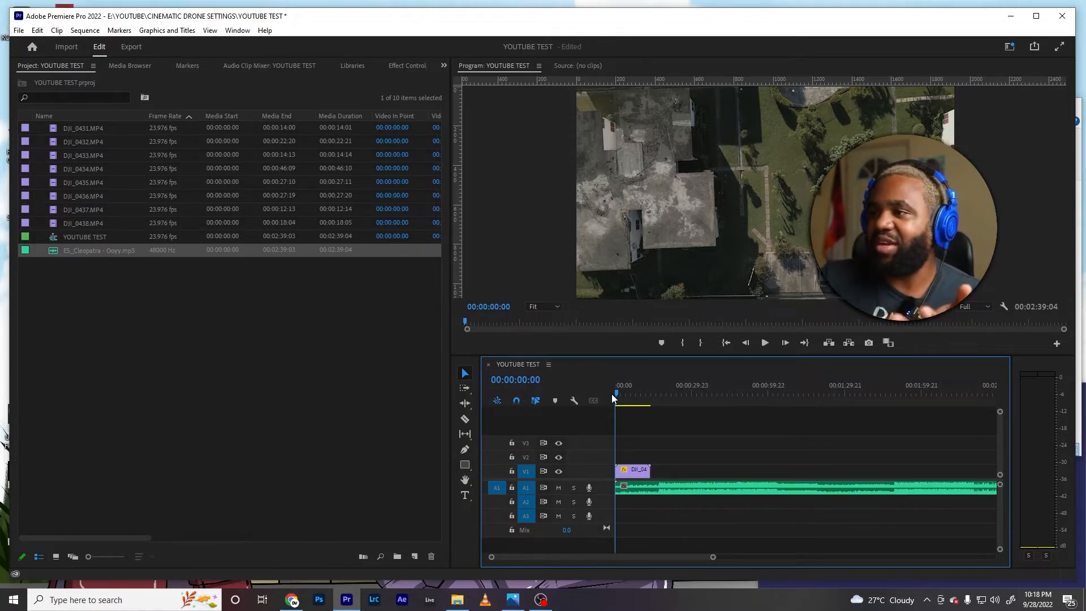
{"action": "key", "text": "space"}
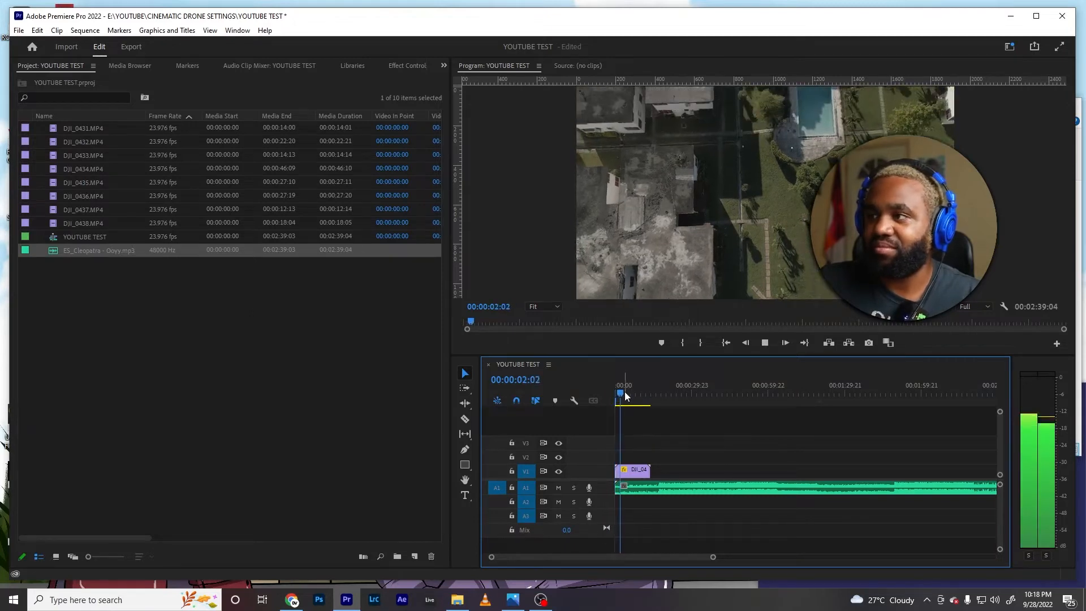
{"action": "key", "text": "space"}
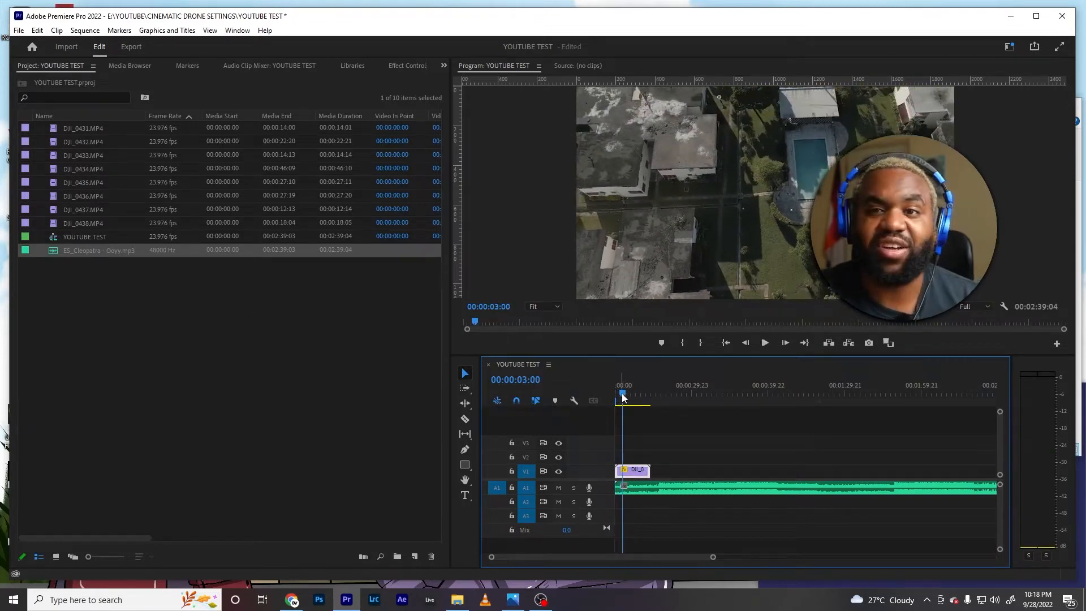
{"action": "key", "text": "space"}
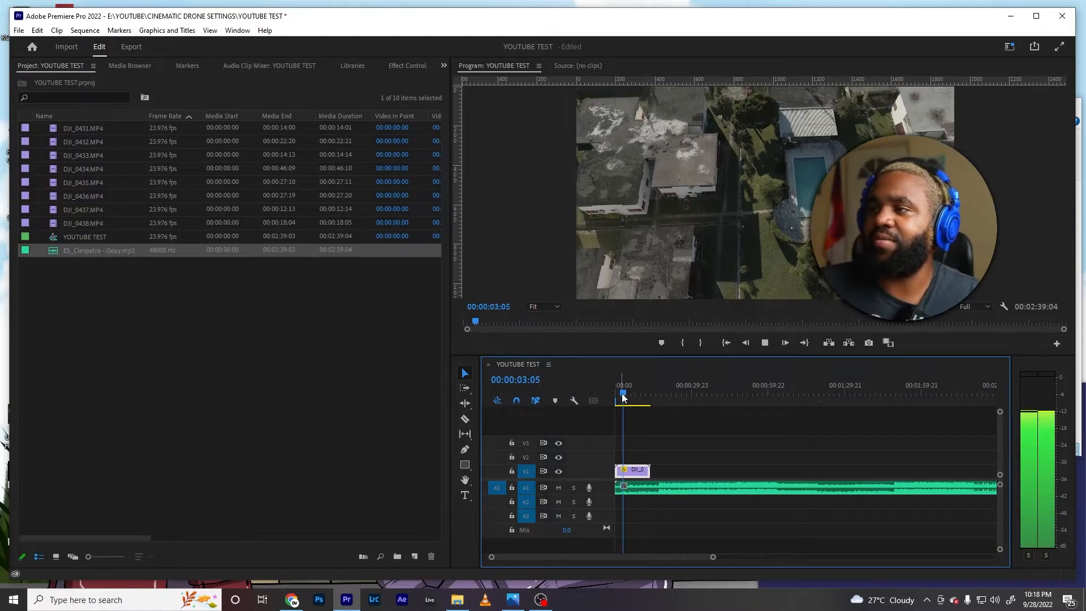
{"action": "key", "text": "space"}
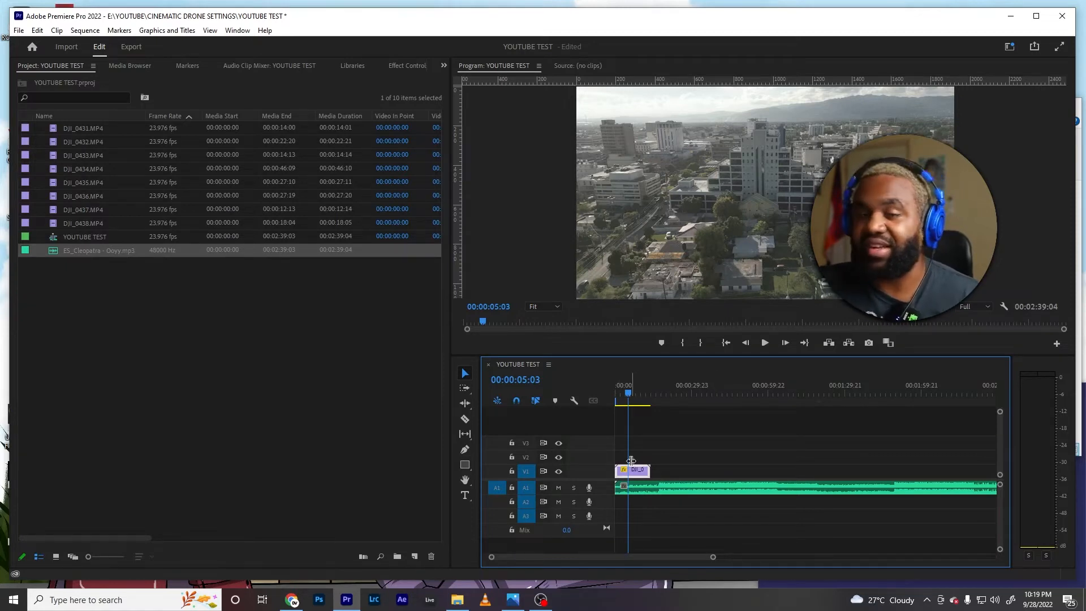
{"action": "mouse_move", "coordinate": [626, 496]}
{"action": "left_mouse_down"}
{"action": "mouse_move", "coordinate": [673, 488]}
{"action": "mouse_move", "coordinate": [674, 478]}
{"action": "mouse_move", "coordinate": [646, 473]}
{"action": "mouse_move", "coordinate": [640, 484]}
{"action": "left_mouse_up"}
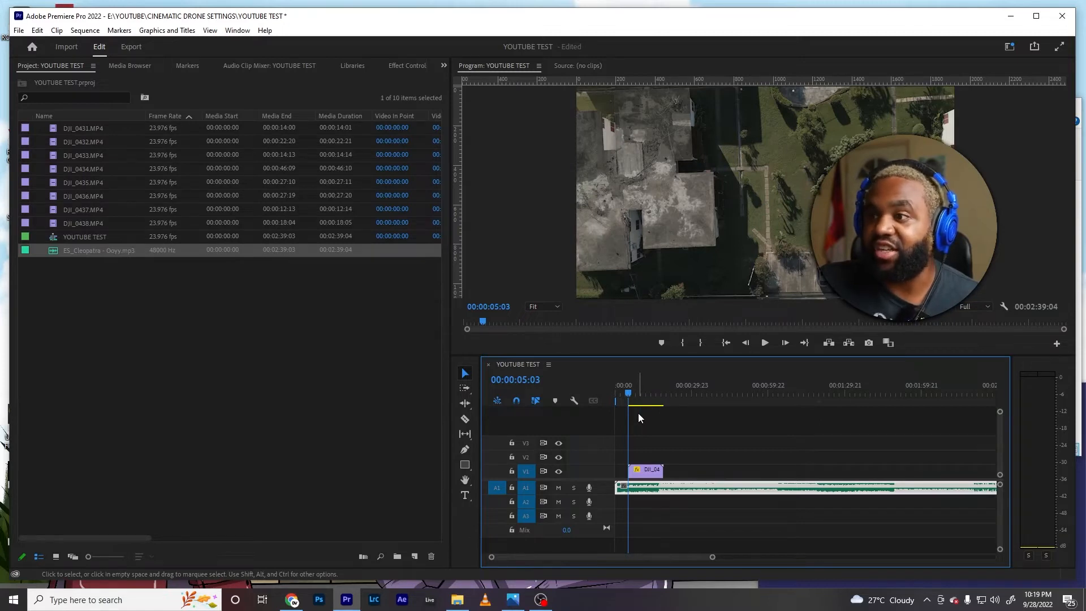
- Split the music on A1 at 00:00:05:03 and delete the section before the cut
{"action": "key", "text": "c"}
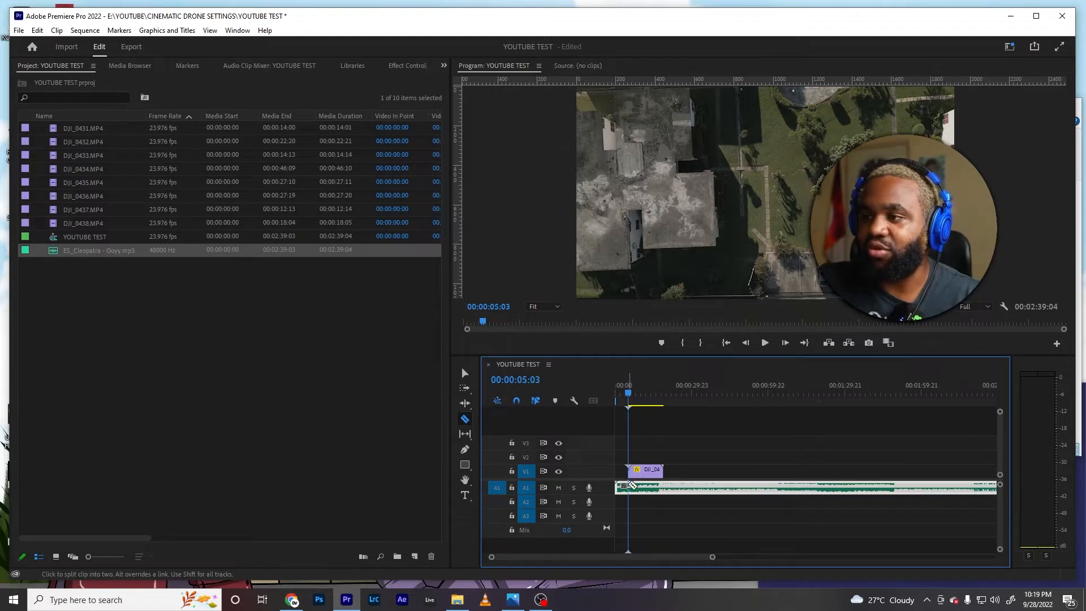
{"action": "left_click", "coordinate": [629, 487]}
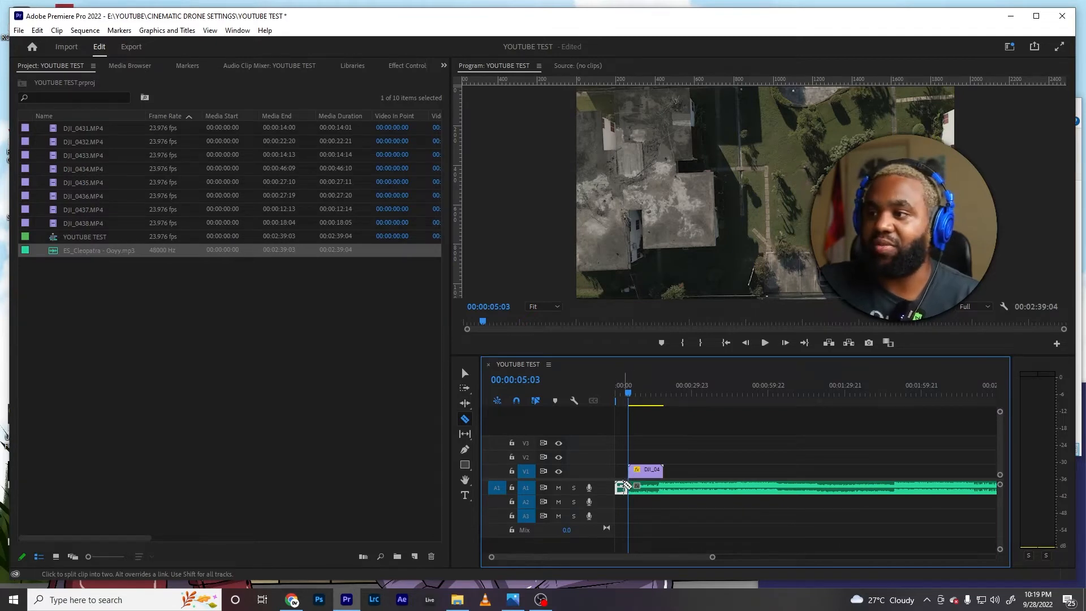
{"action": "key", "text": "v"}
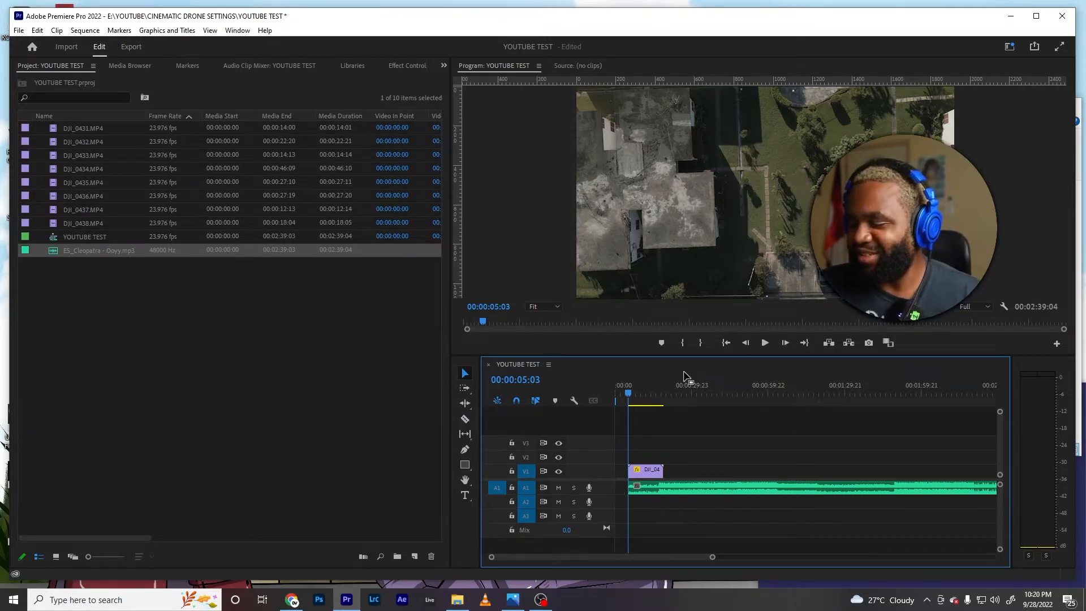
- Play the trimmed sequence to find the cut point and split the DJI_0431 clip at 00:00:07:18
{"action": "key", "text": "space"}
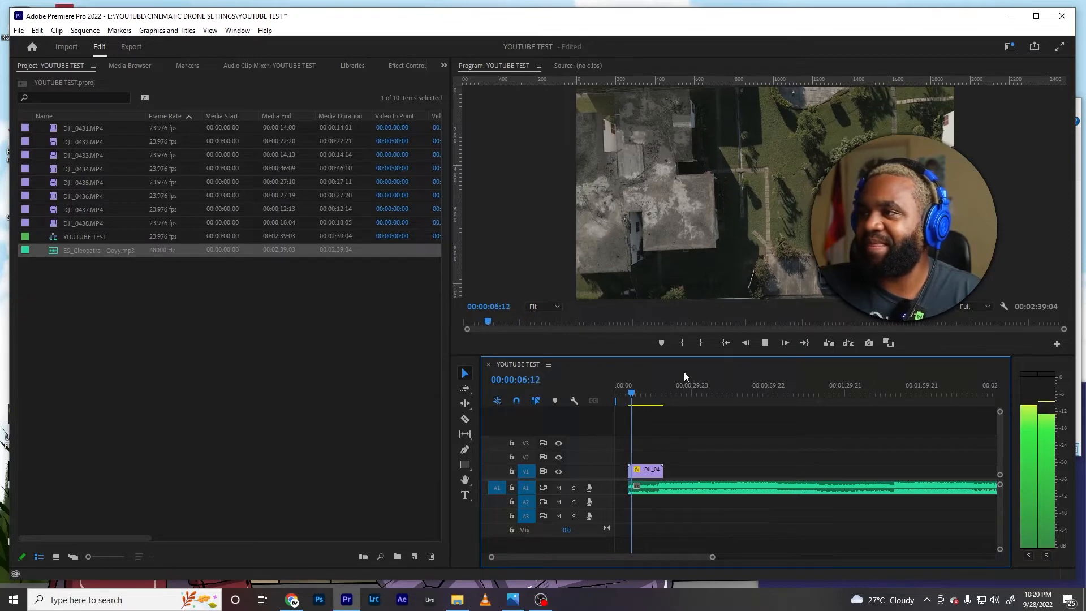
{"action": "key", "text": "space"}
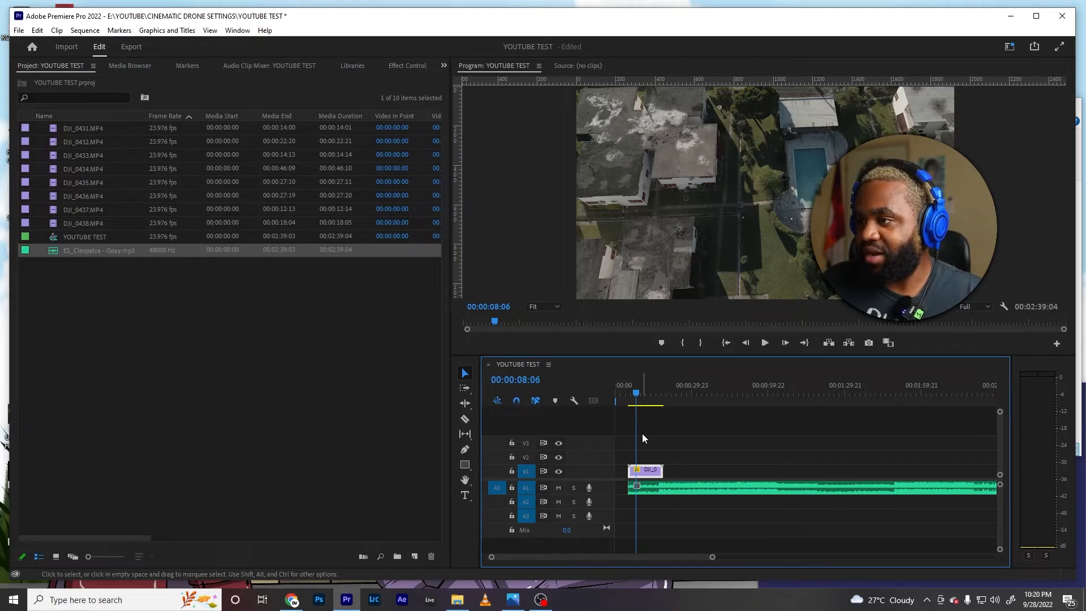
{"action": "key", "text": "Left"}
{"action": "key", "text": "Left"}
{"action": "key", "text": "Left"}
{"action": "key", "text": "Left"}
{"action": "key", "text": "Left"}
{"action": "key", "text": "Left"}
{"action": "key", "text": "Left"}
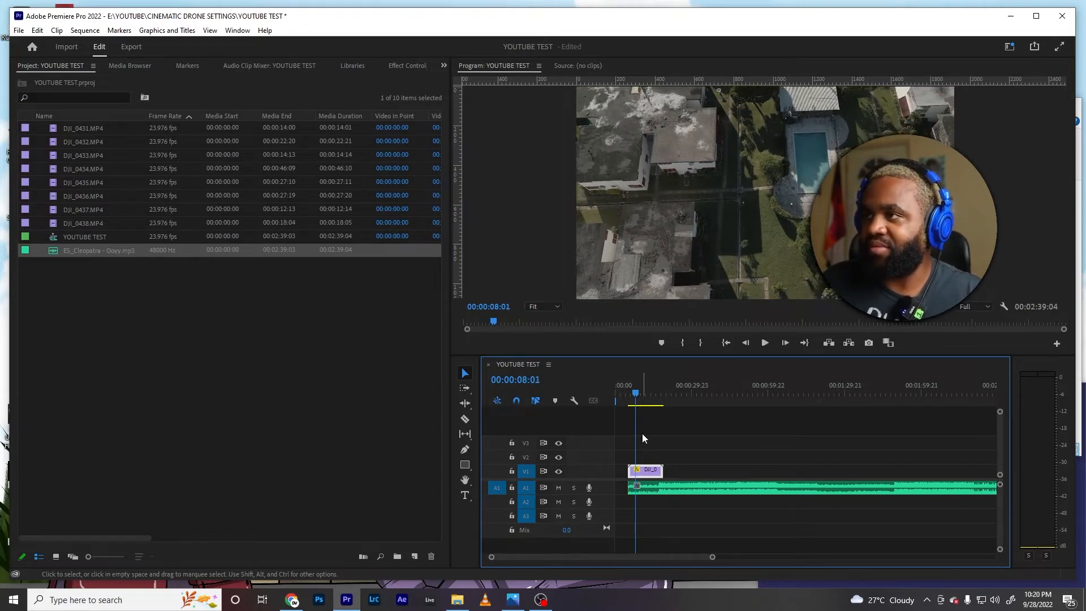
{"action": "key", "text": "Left"}
{"action": "key", "text": "Left"}
{"action": "key", "text": "Left"}
{"action": "key", "text": "Left"}
{"action": "key", "text": "Left"}
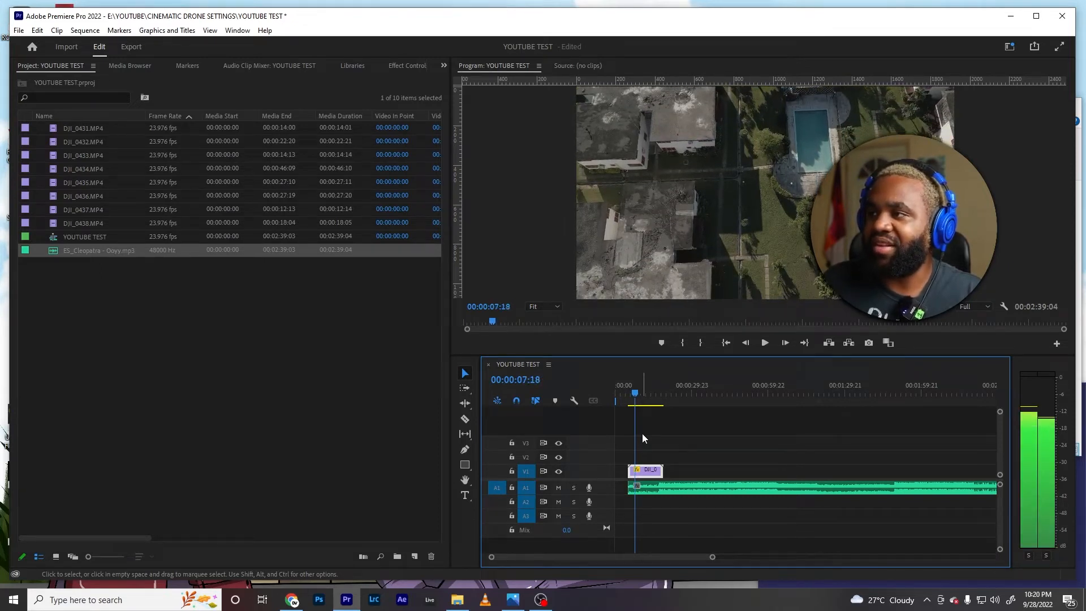
{"action": "key", "text": "c"}
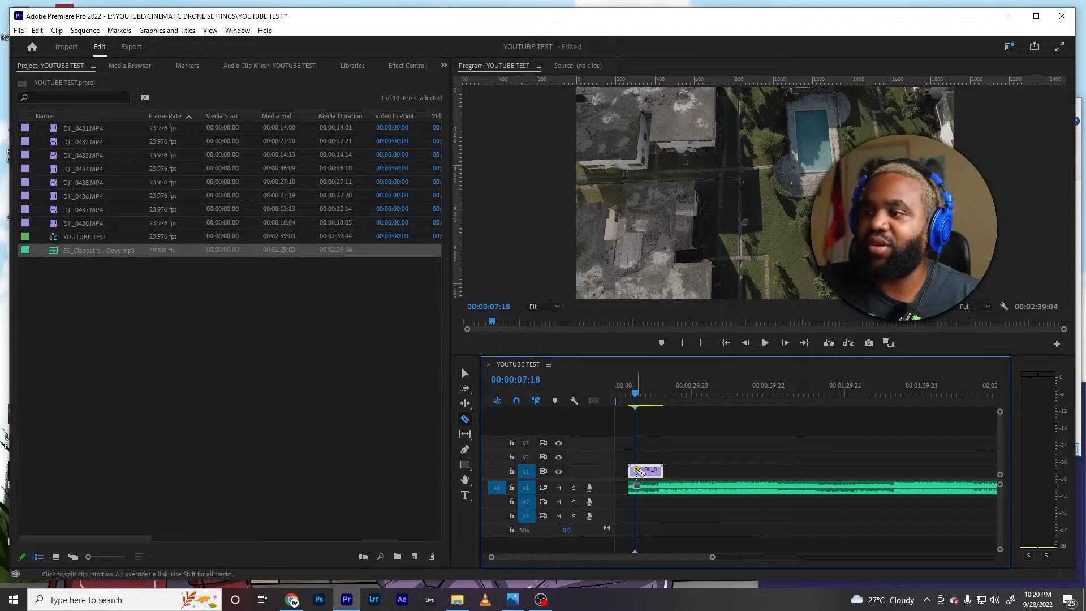
{"action": "left_click", "coordinate": [638, 471]}
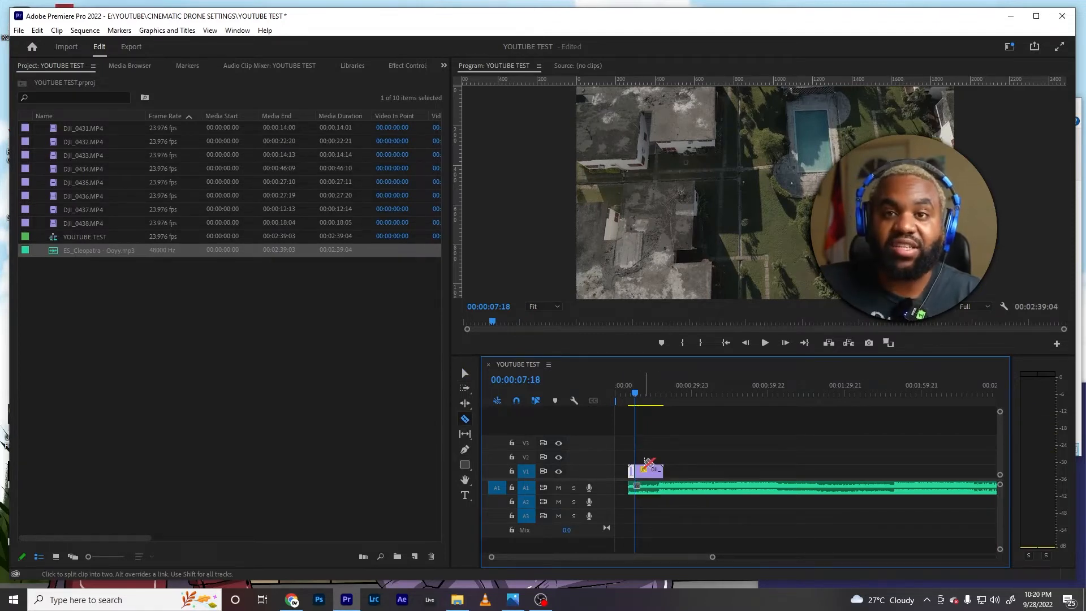
- Delete the part of DJI_0431 before the cut and move the remaining clip back to the start of the music
{"action": "key", "text": "v"}
{"action": "left_click_drag", "start_coordinate": [647, 469], "coordinate": [645, 469]}
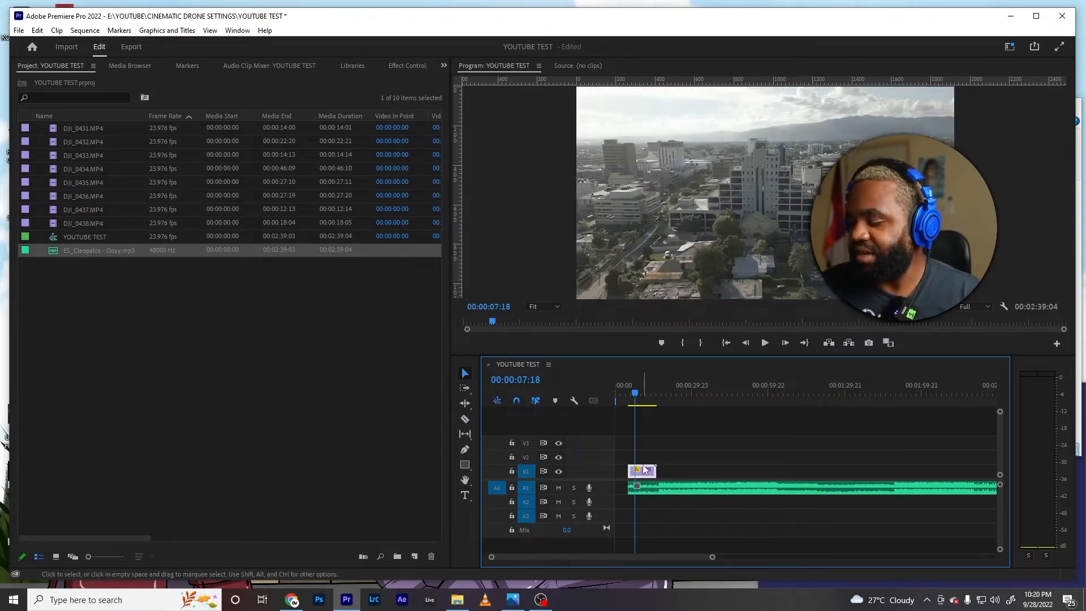
{"action": "key", "text": "space"}
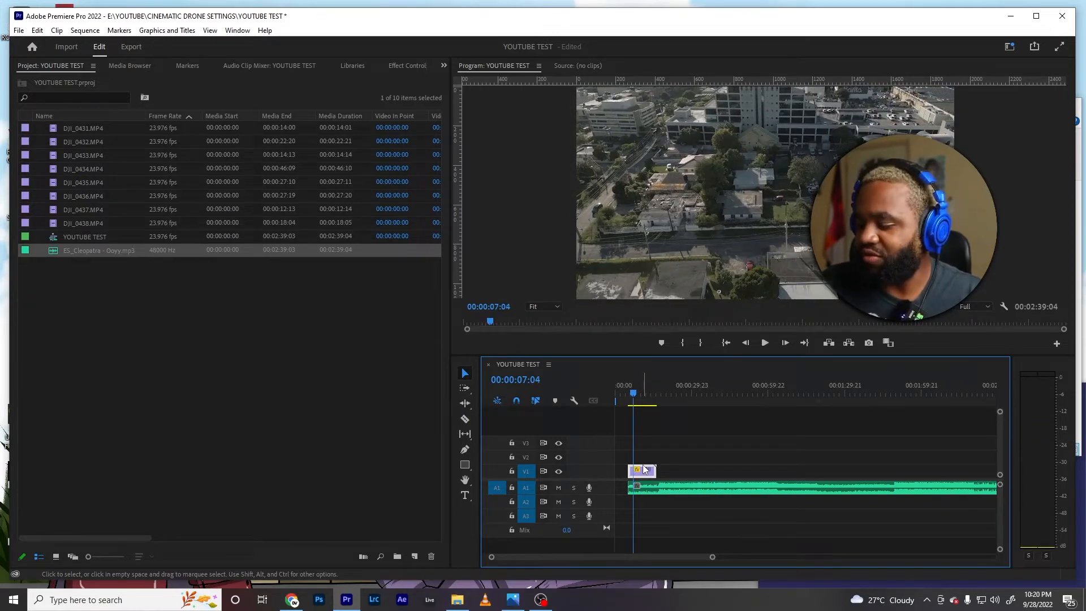
- Play back the trimmed DJI_0431 clip with the music from 00:00:05:03
{"action": "key", "text": "Up"}
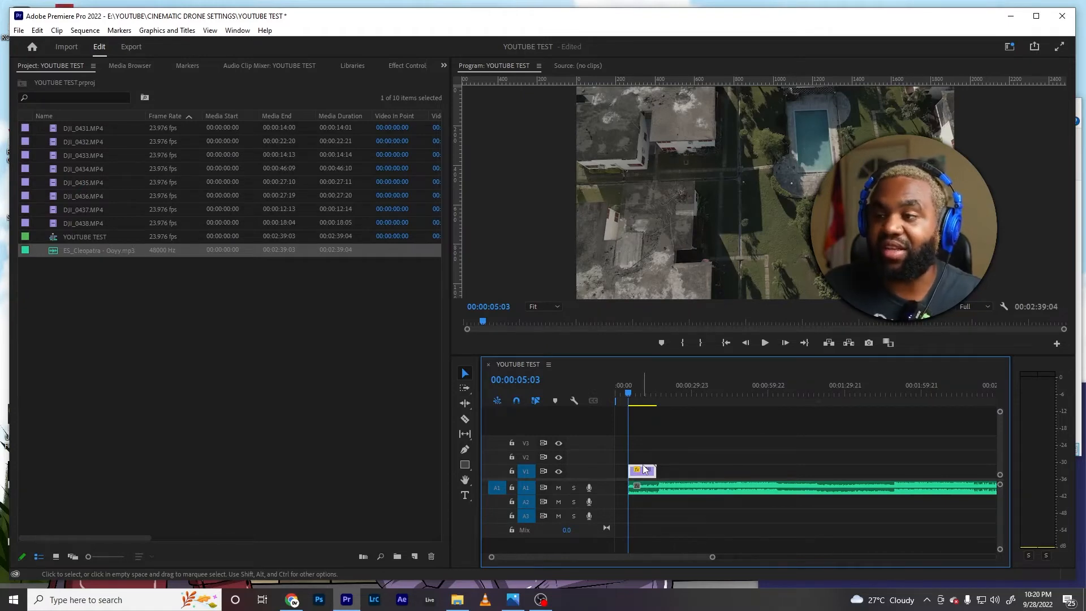
{"action": "key", "text": "space"}
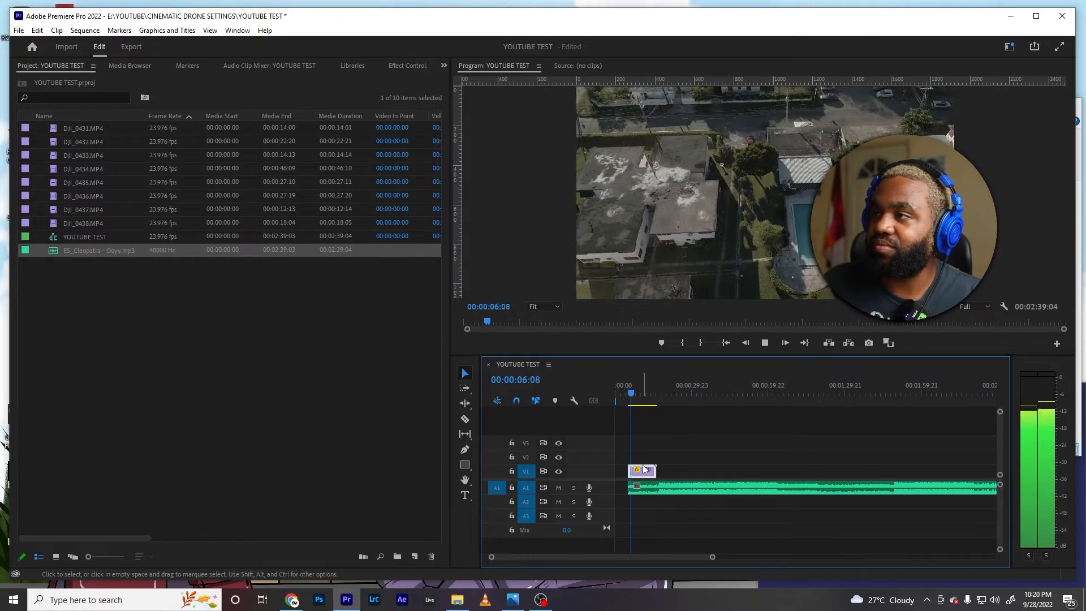
{"action": "key", "text": "space"}
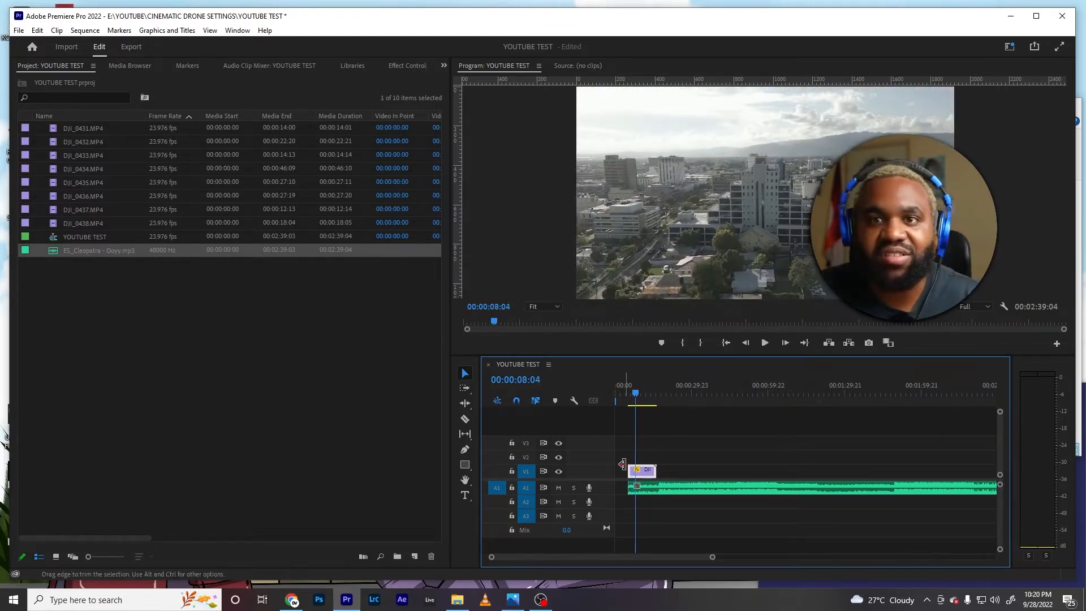
- Preview the source clip DJI_0433.MP4 and mark its In point at 00:00:00:23
{"action": "double_click", "coordinate": [81, 140]}
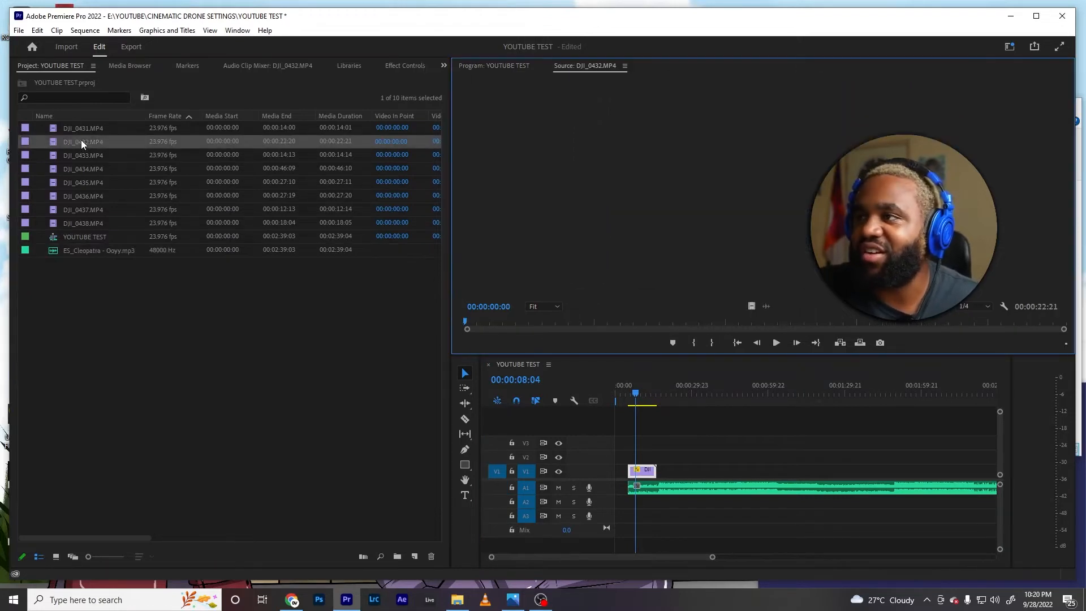
{"action": "double_click", "coordinate": [82, 154]}
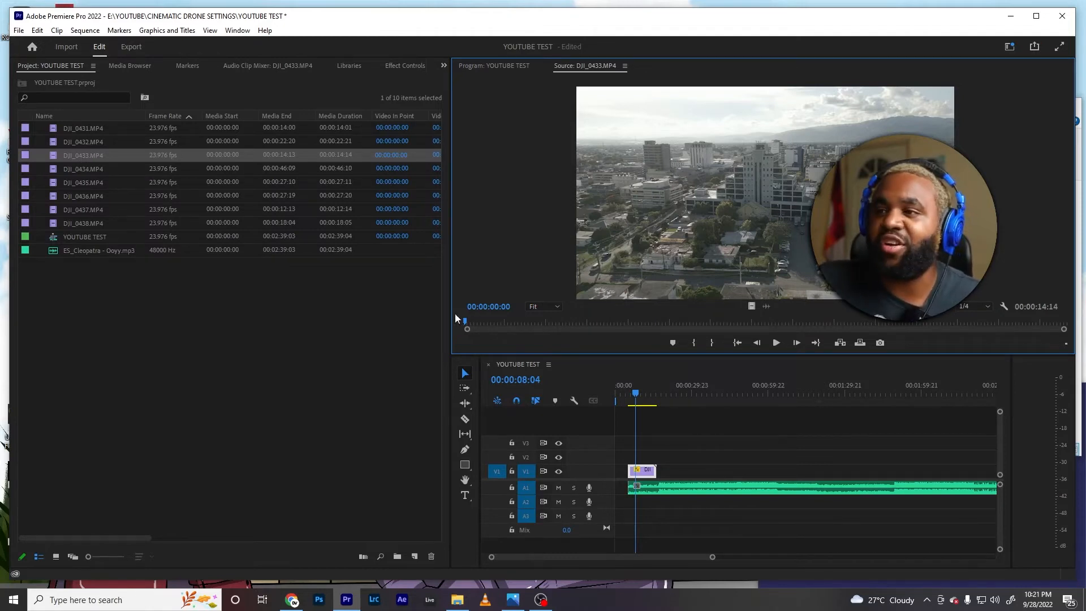
{"action": "key", "text": "space"}
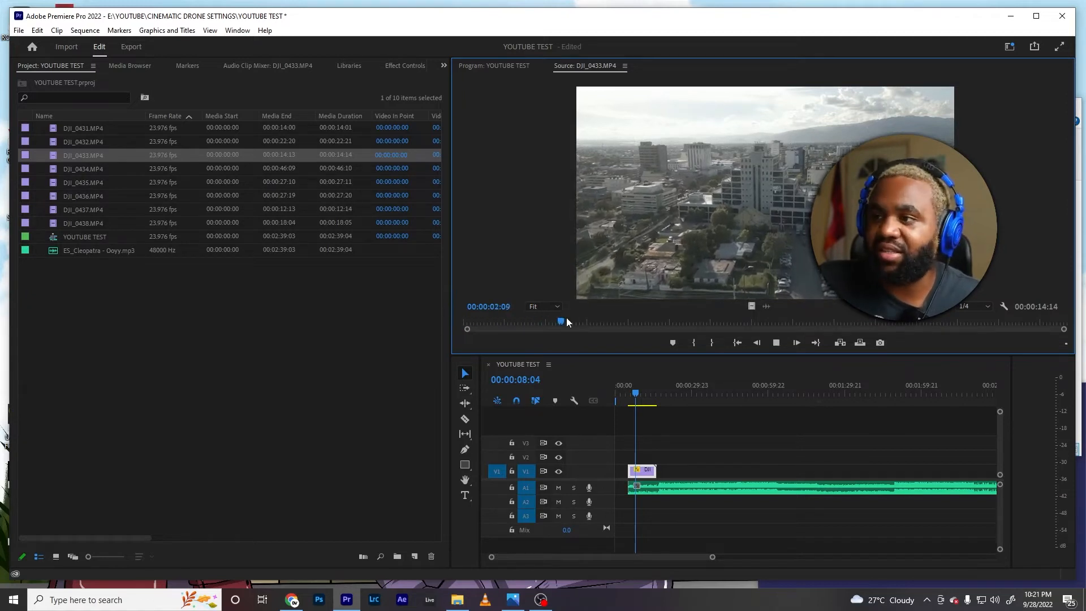
{"action": "key", "text": "space"}
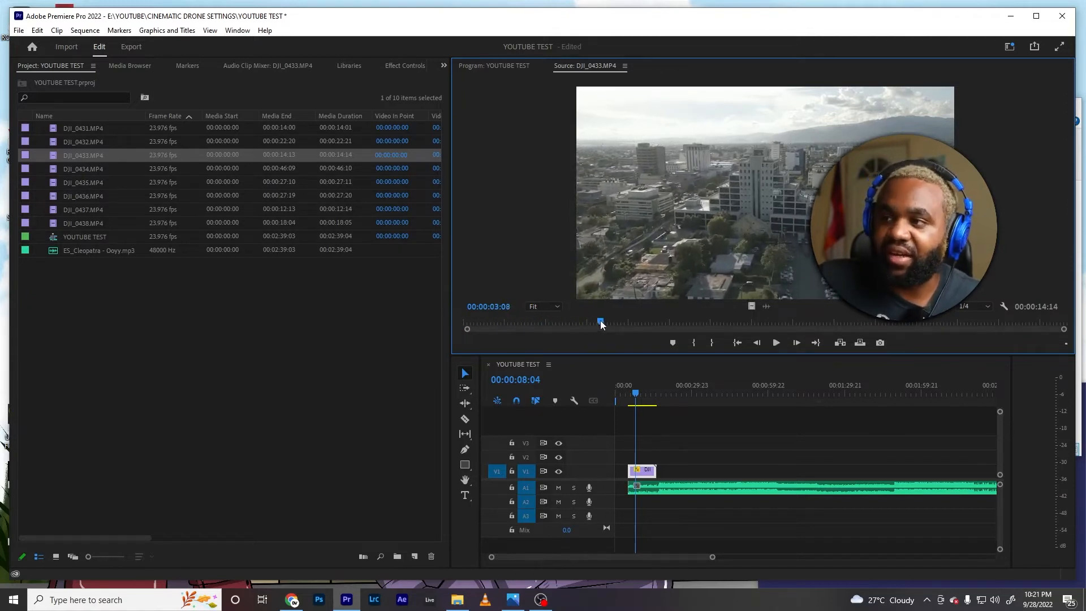
{"action": "left_click_drag", "start_coordinate": [600, 321], "coordinate": [501, 321]}
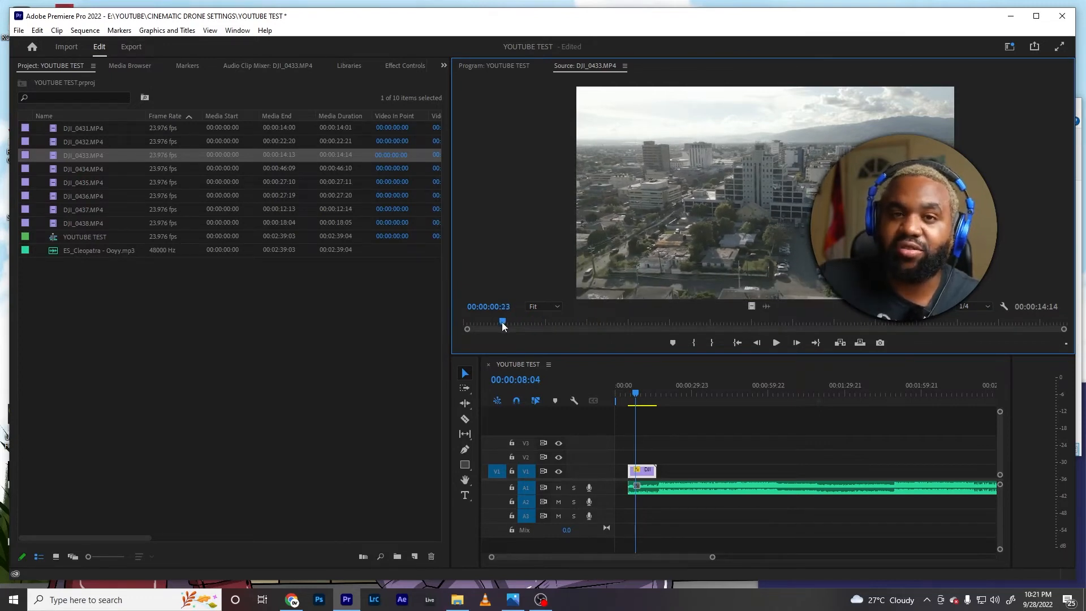
{"action": "key", "text": "i"}
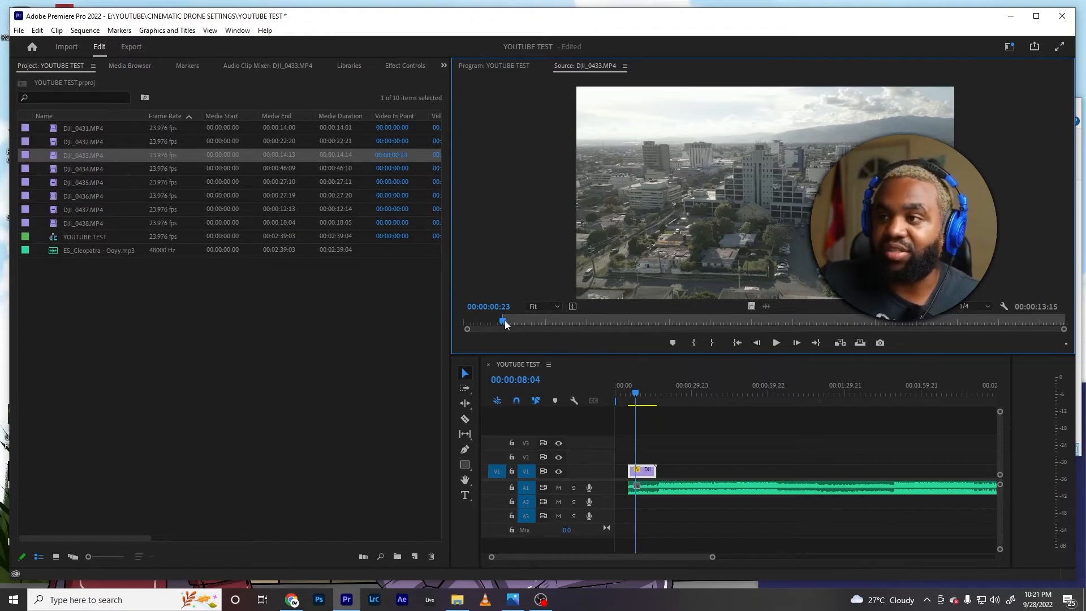
- Mark the Out point of DJI_0433 at 00:00:05:14 and place the marked section on V1 directly after DJI_0431
{"action": "left_click_drag", "start_coordinate": [504, 320], "coordinate": [695, 318]}
{"action": "key", "text": "o"}
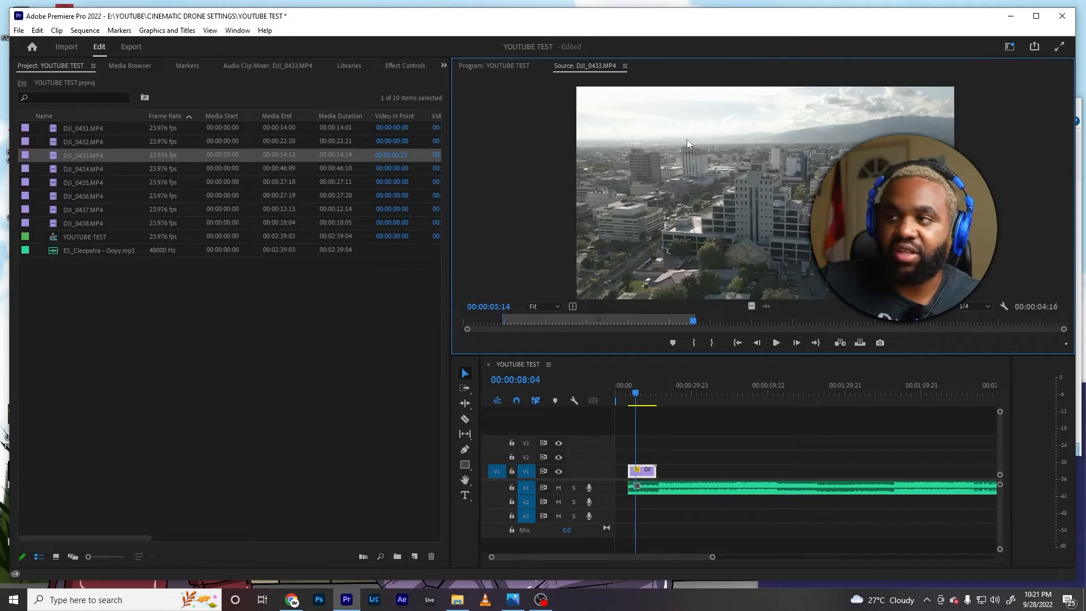
{"action": "left_click_drag", "start_coordinate": [686, 139], "coordinate": [666, 477]}
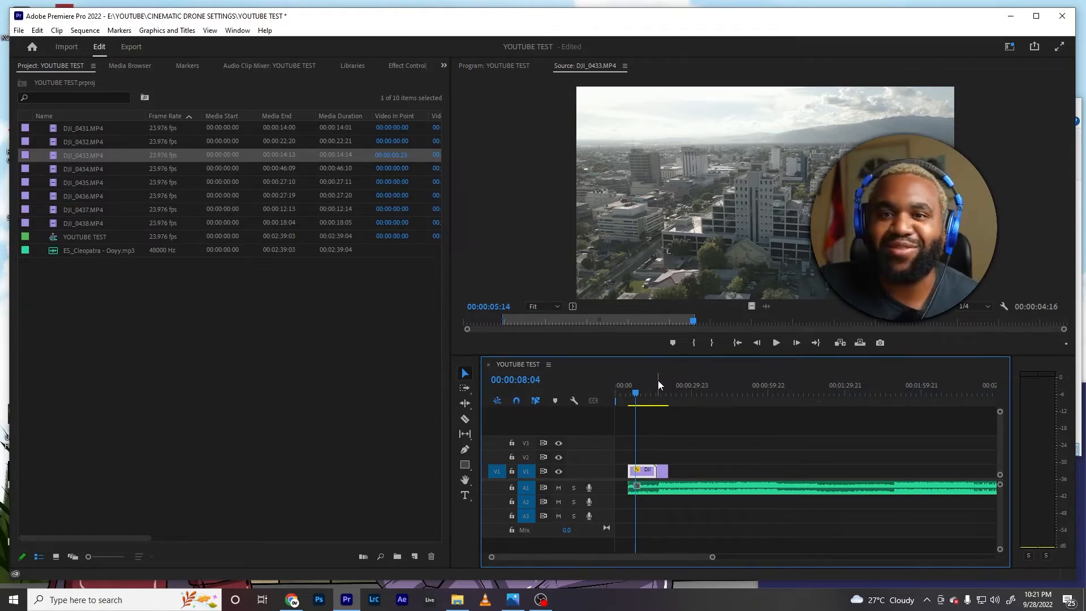
- Play the sequence briefly, then stack DJI_0433 on V2 directly above DJI_0431, matching its start and end
{"action": "key", "text": "space"}
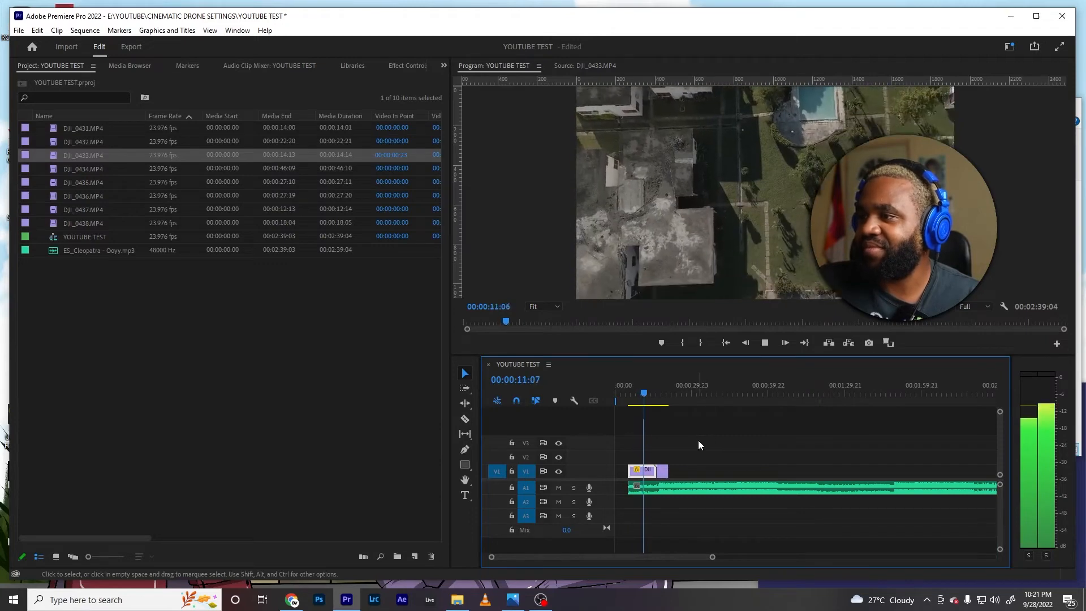
{"action": "key", "text": "space"}
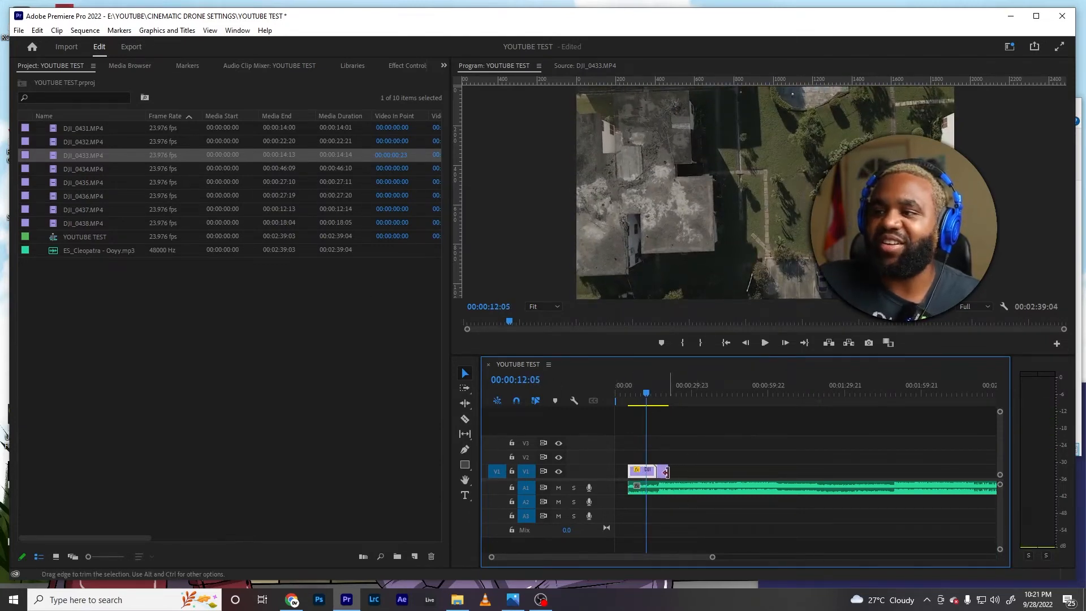
{"action": "mouse_move", "coordinate": [666, 478]}
{"action": "left_mouse_down"}
{"action": "mouse_move", "coordinate": [655, 476]}
{"action": "mouse_move", "coordinate": [664, 459]}
{"action": "mouse_move", "coordinate": [634, 461]}
{"action": "mouse_move", "coordinate": [656, 459]}
{"action": "left_mouse_up"}
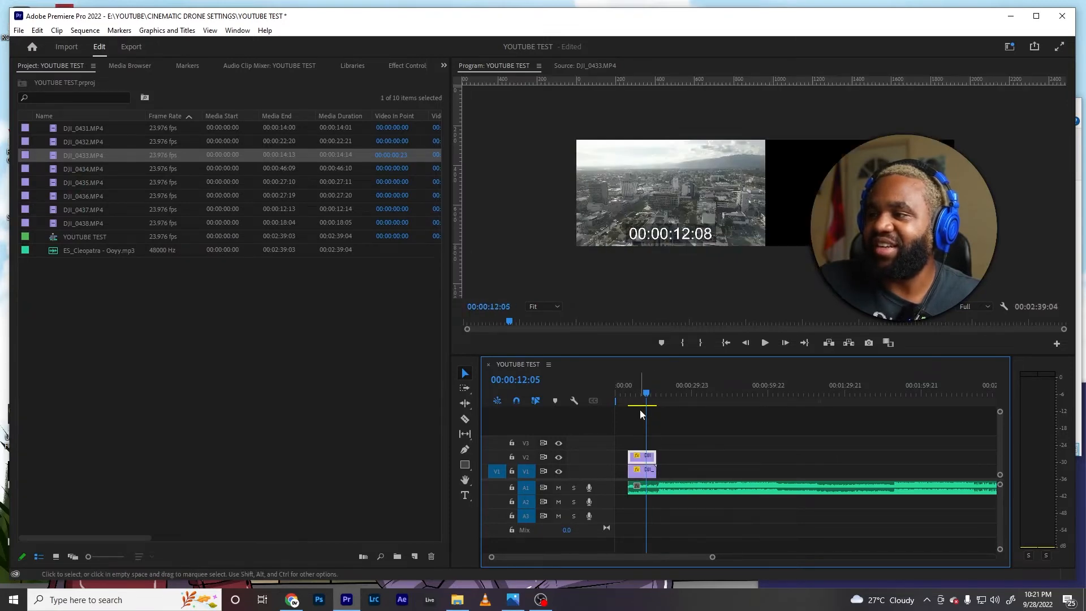
- Play the stacked clips from their start and stop at 00:00:10:09
{"action": "key", "text": "Up"}
{"action": "key", "text": "space"}
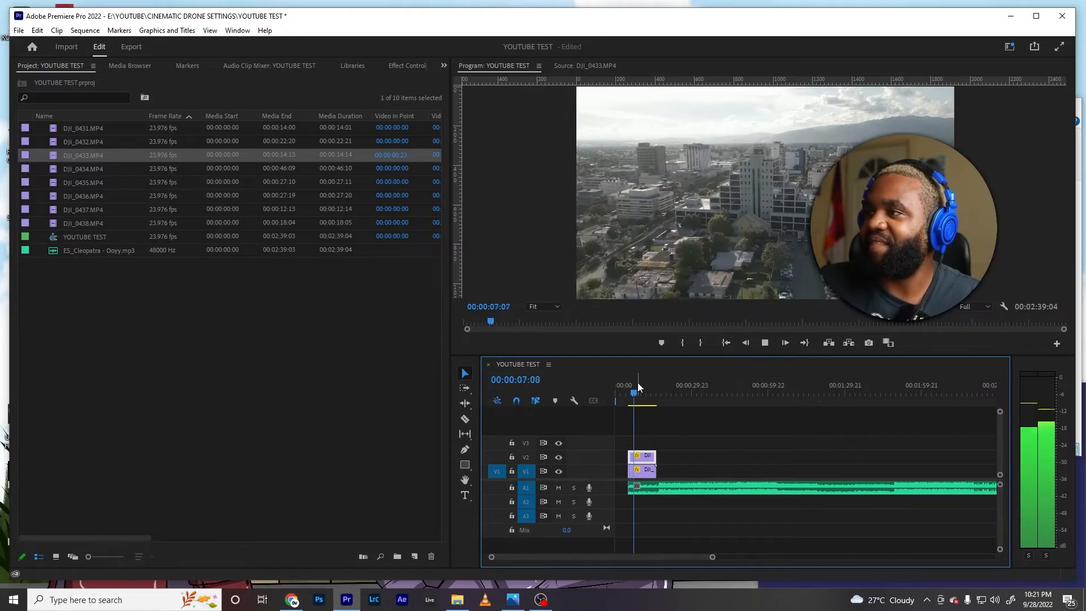
{"action": "key", "text": "space"}
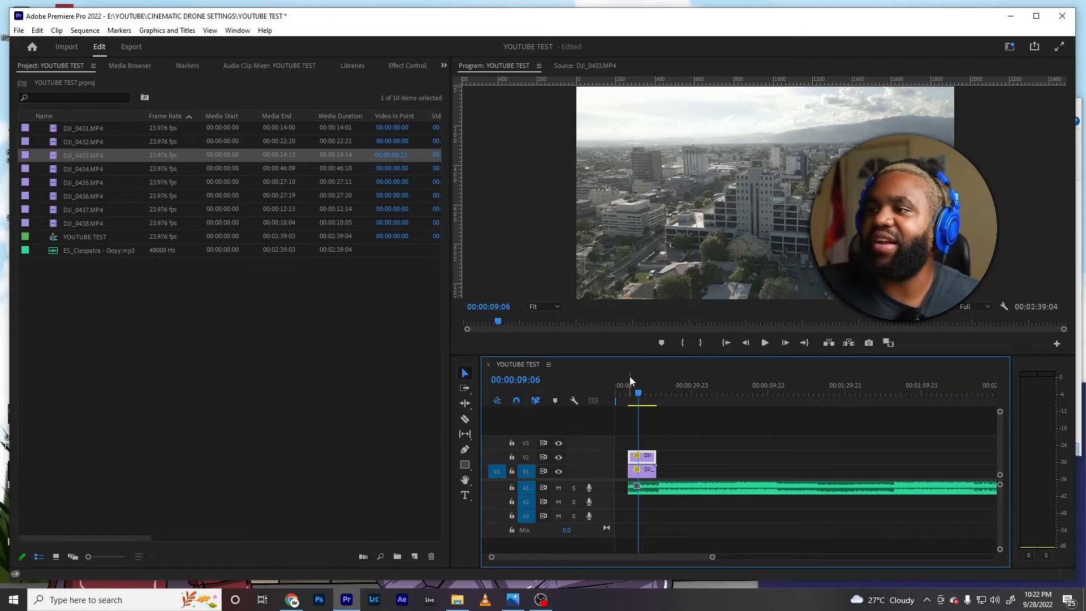
{"action": "key", "text": "space"}
{"action": "key", "text": "space"}
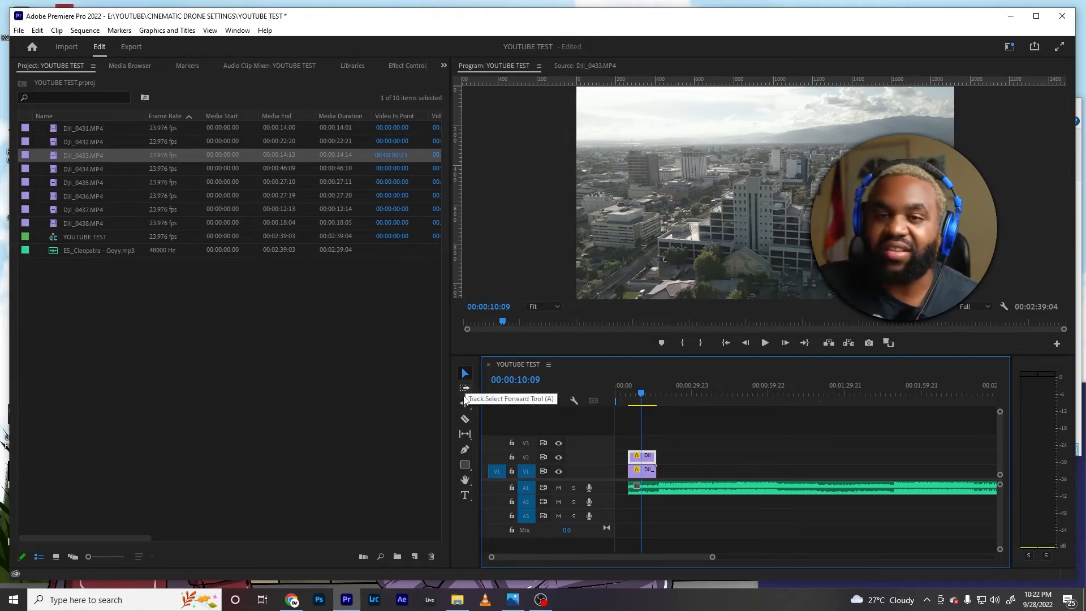
- Add a text title reading "FOLLOW FOR MORE CONTENT" over the video at 00:00:10:09
{"action": "left_click", "coordinate": [465, 496]}
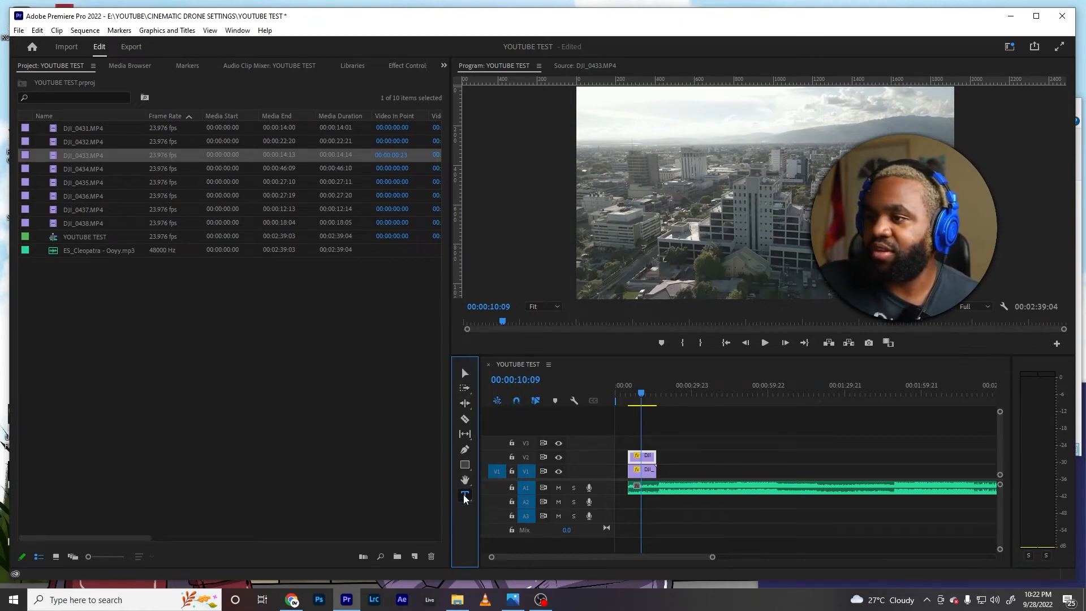
{"action": "left_click", "coordinate": [691, 188]}
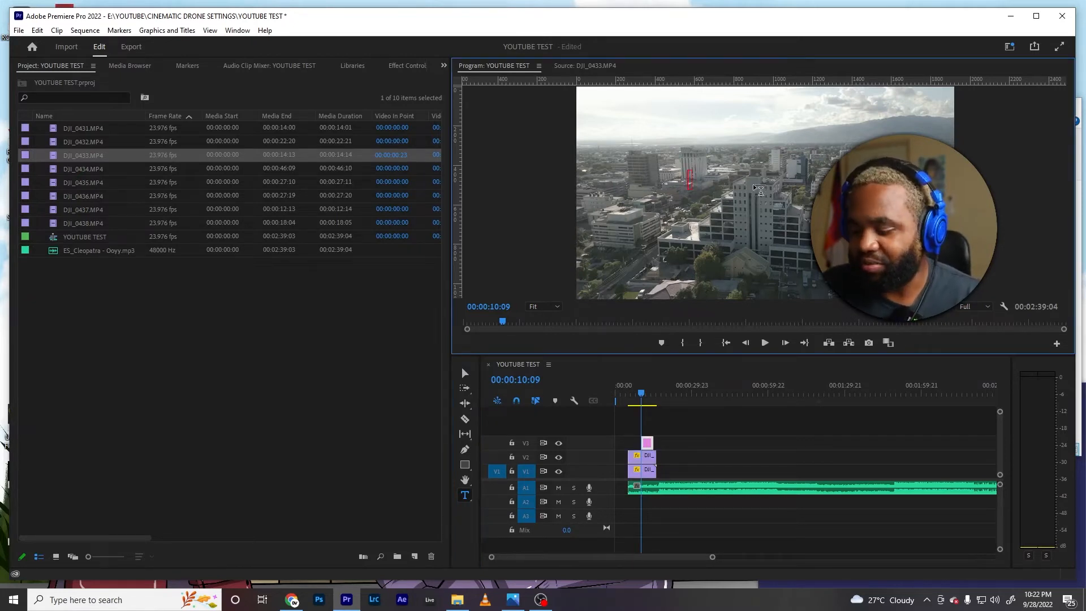
{"action": "type", "text": "FOLLOW"}
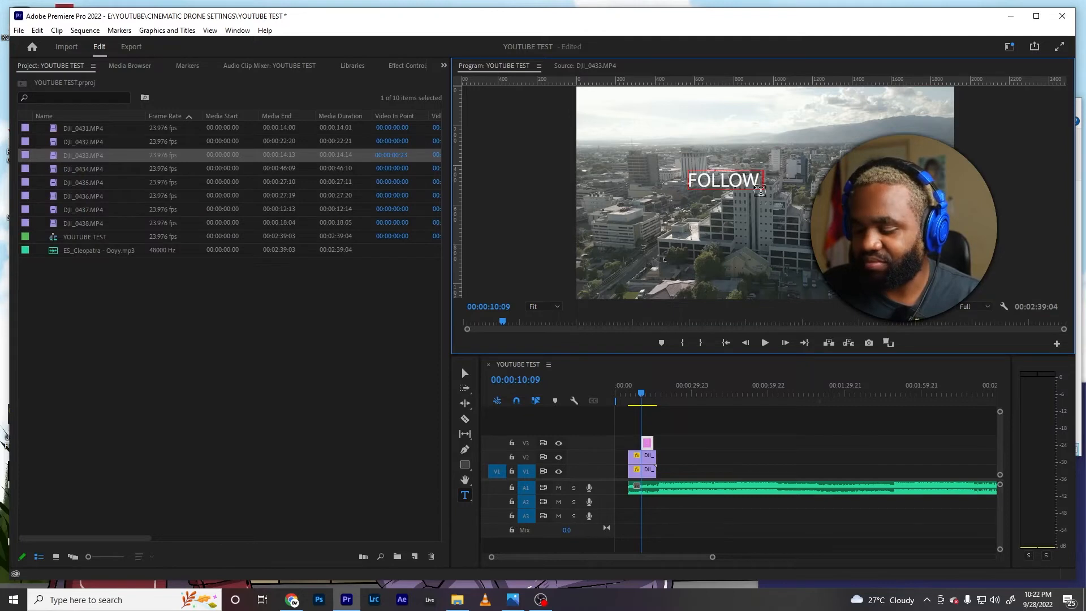
{"action": "type", "text": " FOR MO"}
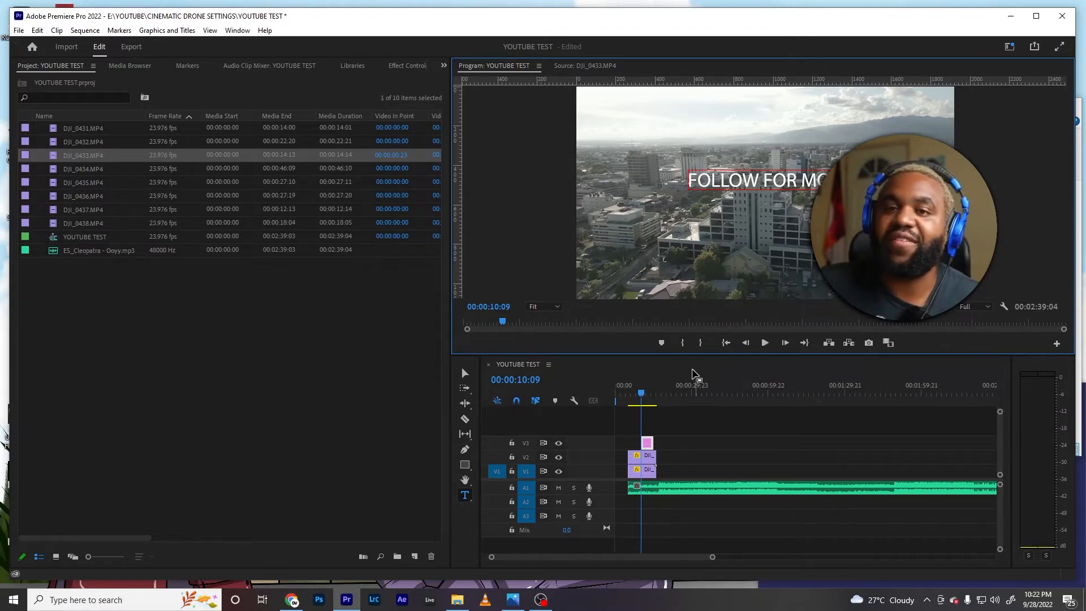
- Move the playhead to 00:00:12:04 within the title and switch to the Captions and Graphics workspace
{"action": "left_click", "coordinate": [643, 397]}
{"action": "left_click_drag", "start_coordinate": [642, 398], "coordinate": [648, 399]}
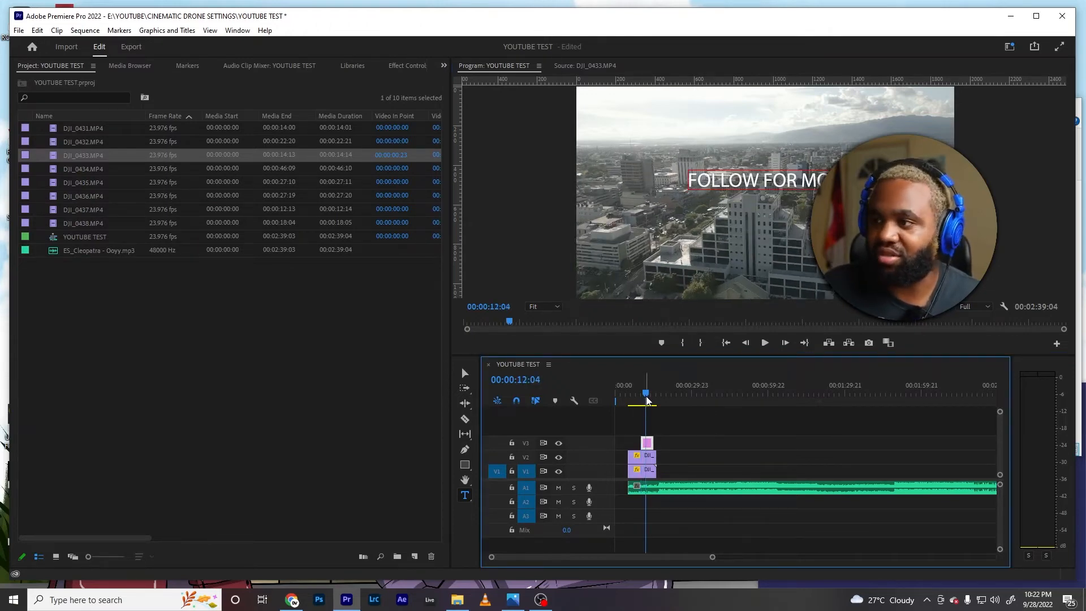
{"action": "key", "text": "equal"}
{"action": "key", "text": "equal"}
{"action": "key", "text": "equal"}
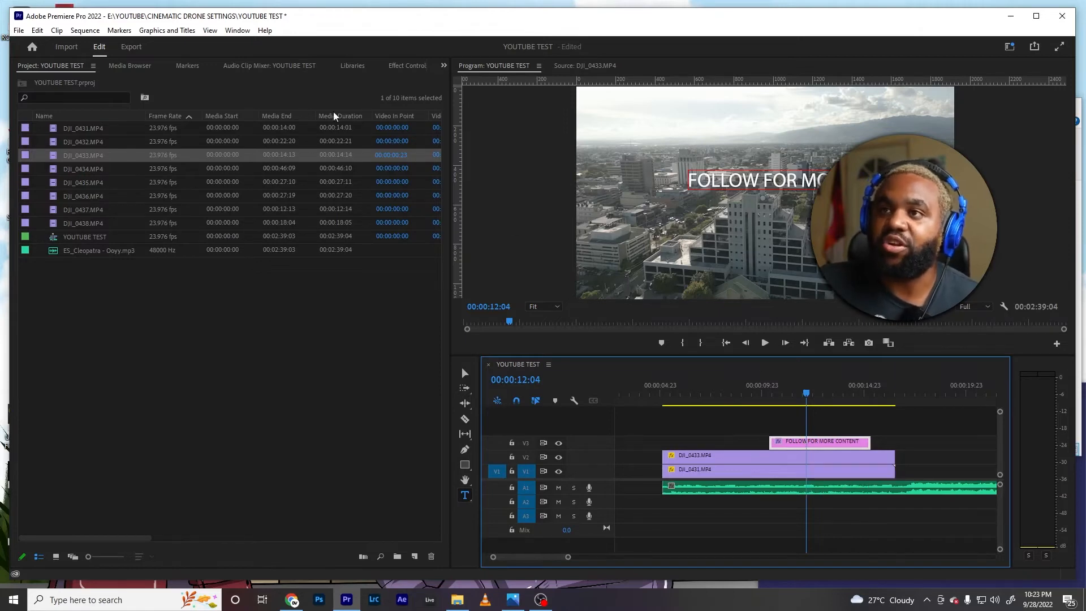
{"action": "left_click", "coordinate": [241, 32]}
{"action": "mouse_move", "coordinate": [256, 44]}
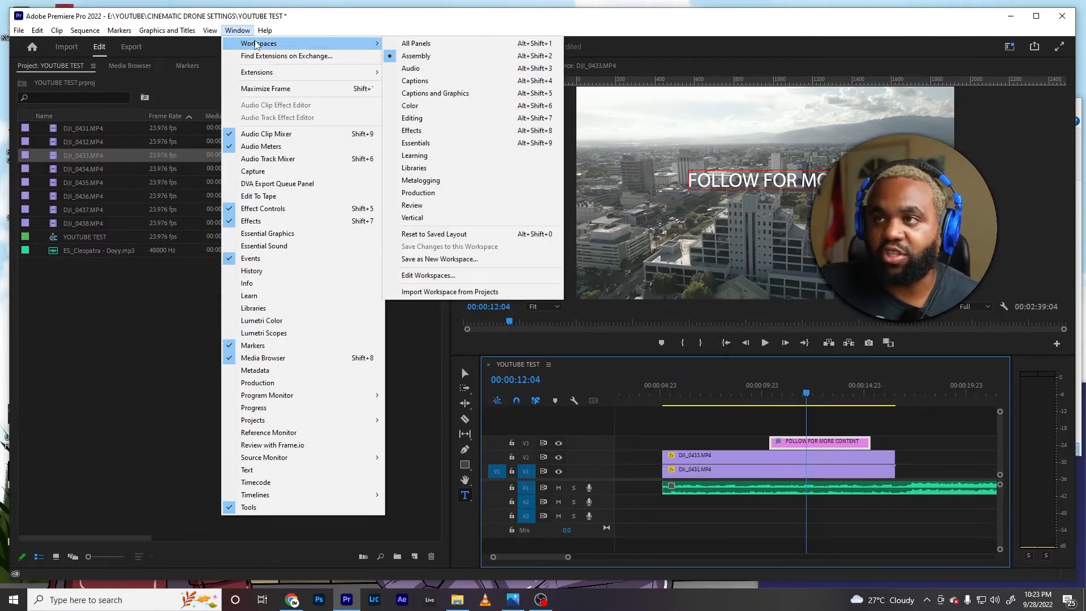
{"action": "left_click", "coordinate": [425, 94]}
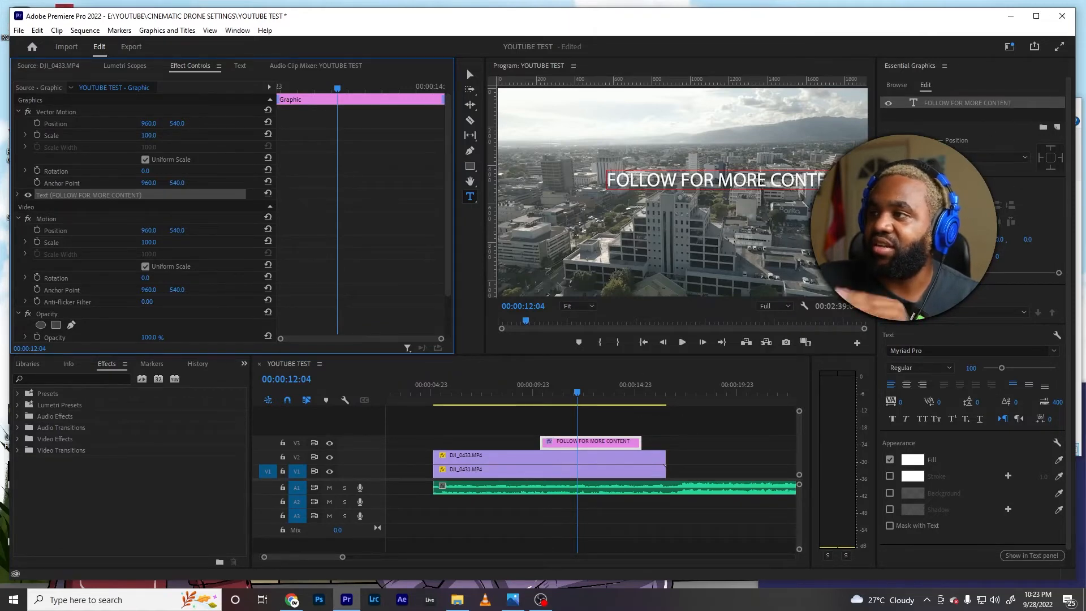
- Select all of the title's text and set its font to Bison at size 128
{"action": "left_click_drag", "start_coordinate": [997, 366], "coordinate": [1008, 367]}
{"action": "double_click", "coordinate": [613, 441]}
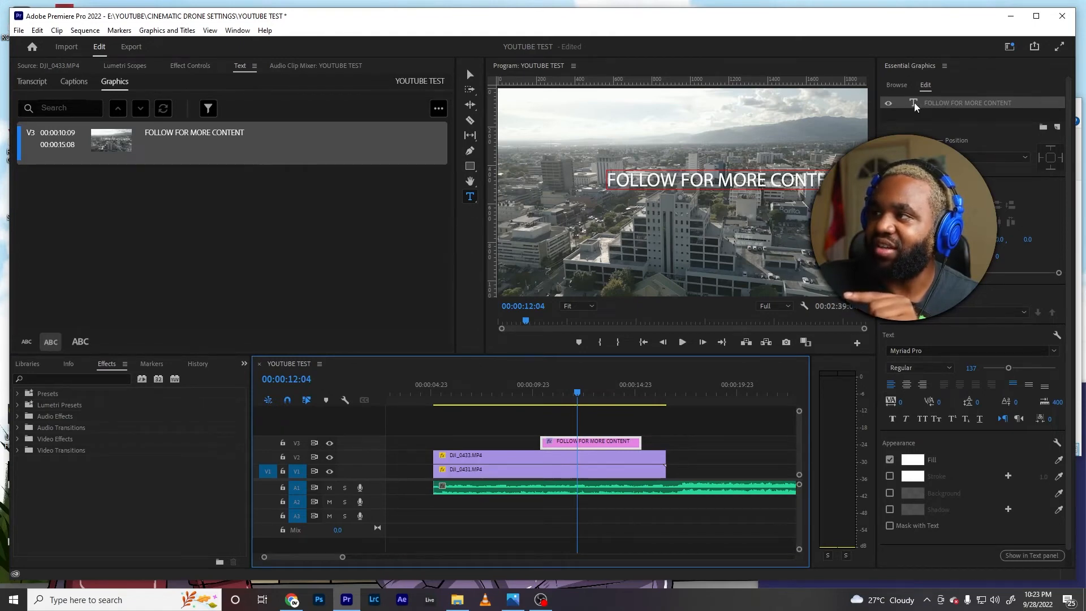
{"action": "left_click", "coordinate": [967, 108]}
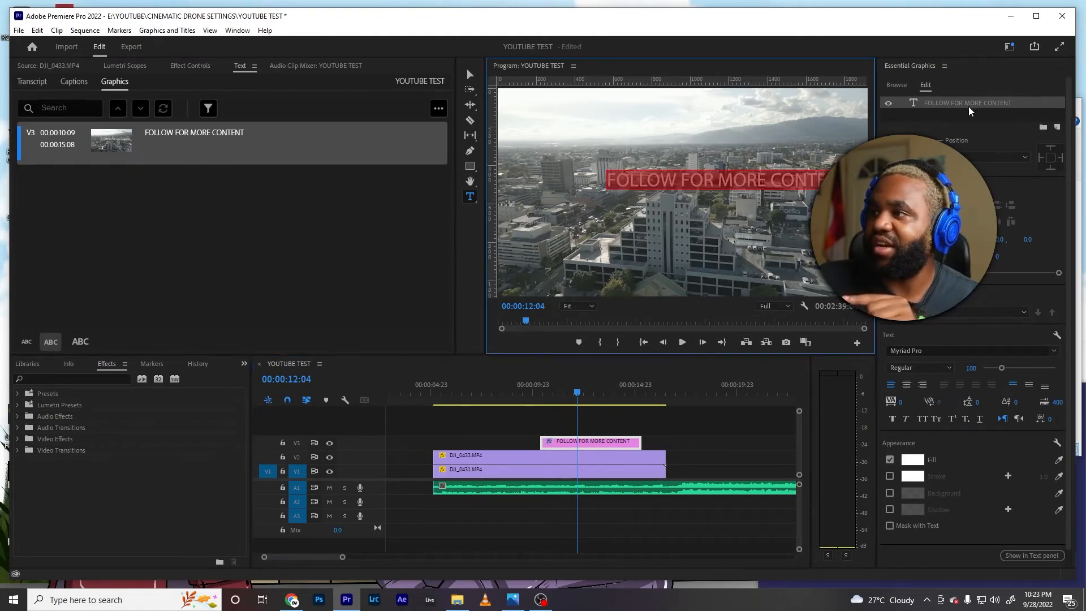
{"action": "left_click_drag", "start_coordinate": [1008, 368], "coordinate": [1000, 373]}
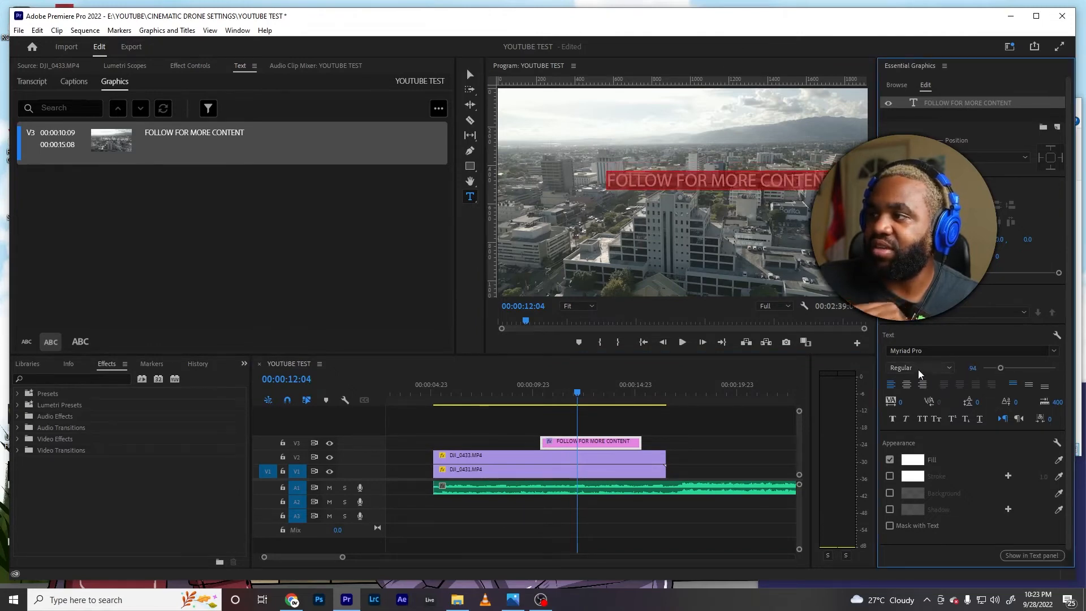
{"action": "left_click", "coordinate": [918, 352]}
{"action": "type", "text": "BISO"}
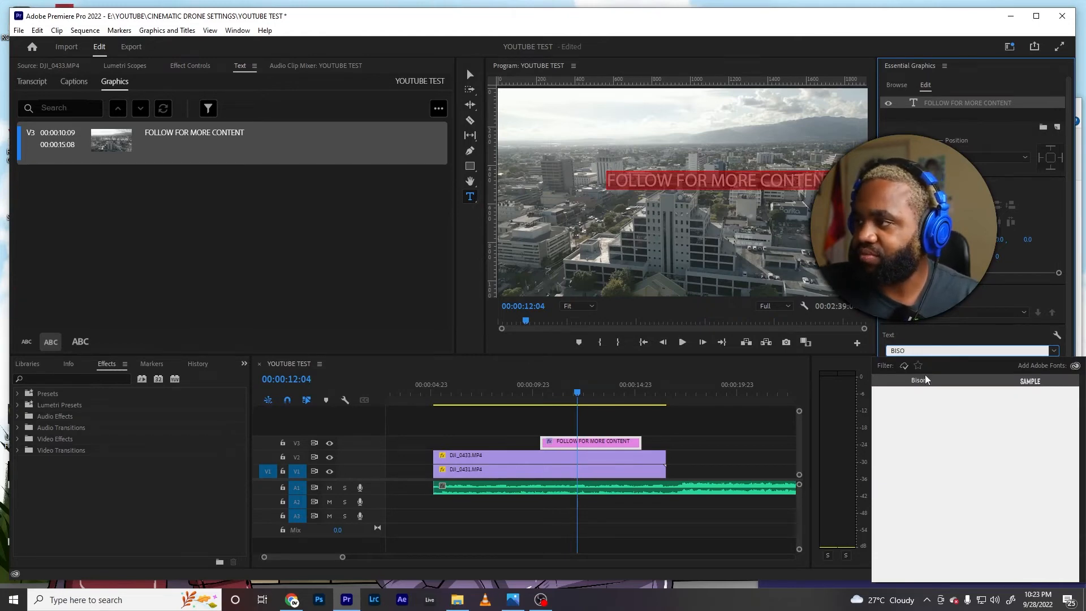
{"action": "left_click", "coordinate": [923, 381]}
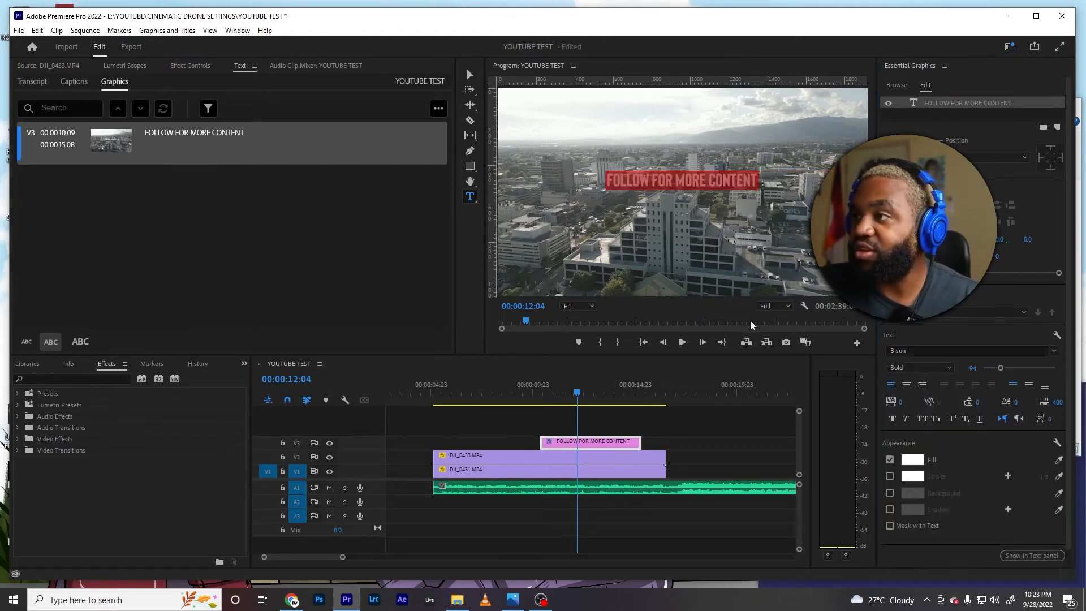
{"action": "left_click_drag", "start_coordinate": [1000, 368], "coordinate": [1007, 368]}
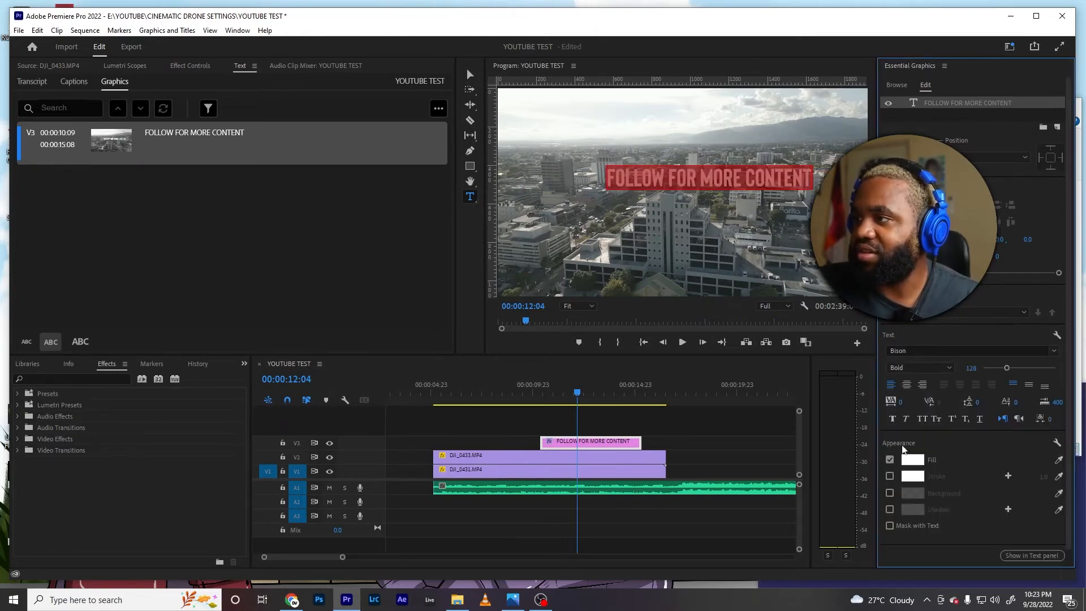
- Enable the title's shadow and background, then move it to the horizontal centre of the frame, slightly above the middle
{"action": "left_click", "coordinate": [889, 509]}
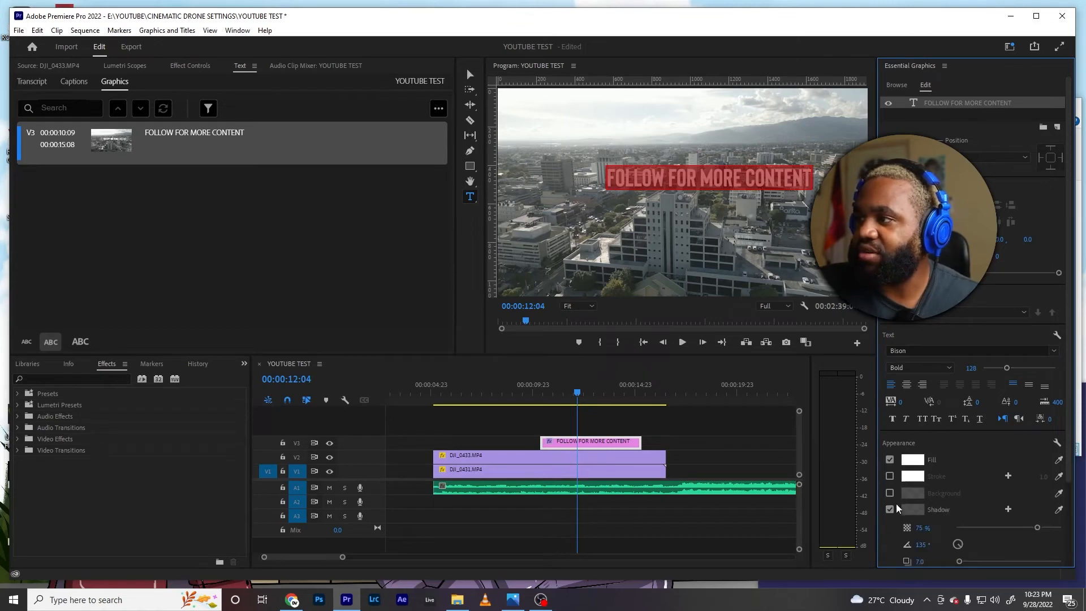
{"action": "left_click", "coordinate": [891, 494]}
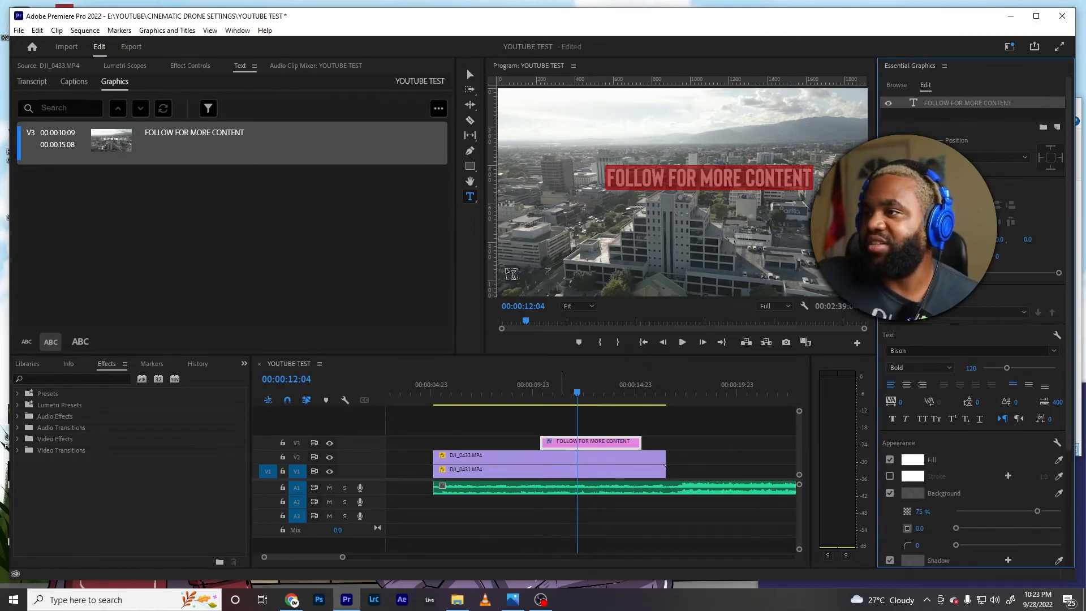
{"action": "left_click", "coordinate": [470, 74]}
{"action": "left_click_drag", "start_coordinate": [665, 177], "coordinate": [633, 171]}
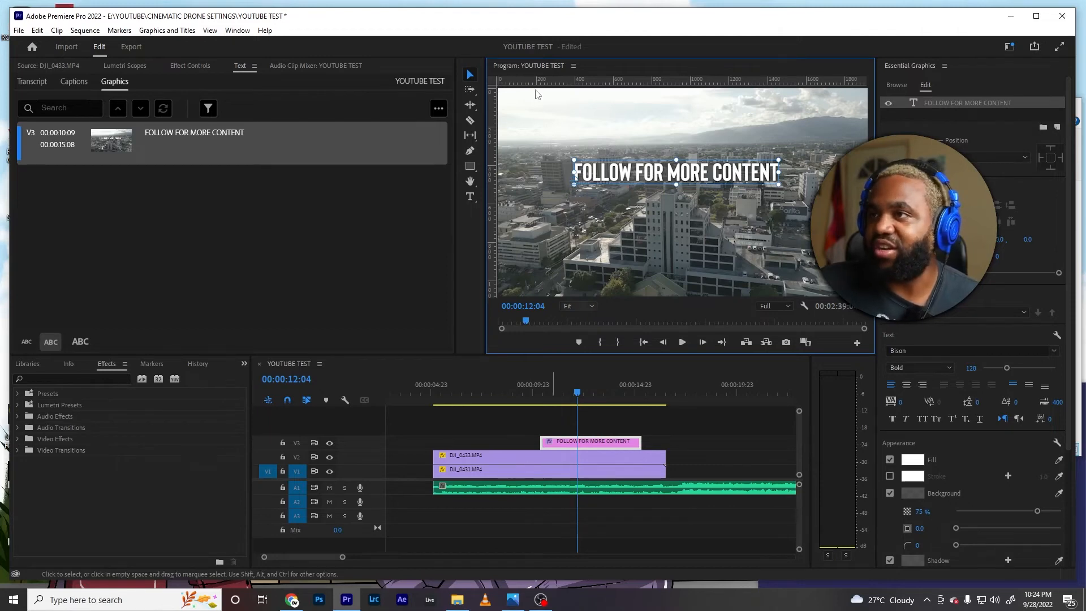
- Switch to the Color workspace, select the DJI_0433.MP4 clip on V2 and expand its Lumetri Basic Correction settings
{"action": "left_click", "coordinate": [245, 32]}
{"action": "mouse_move", "coordinate": [255, 44]}
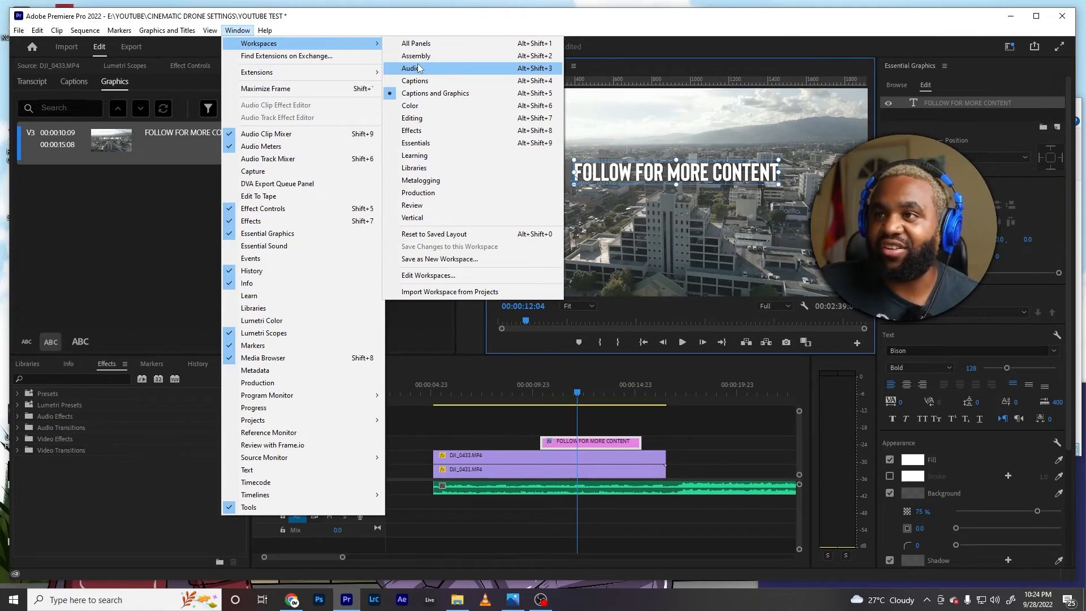
{"action": "left_click", "coordinate": [414, 105]}
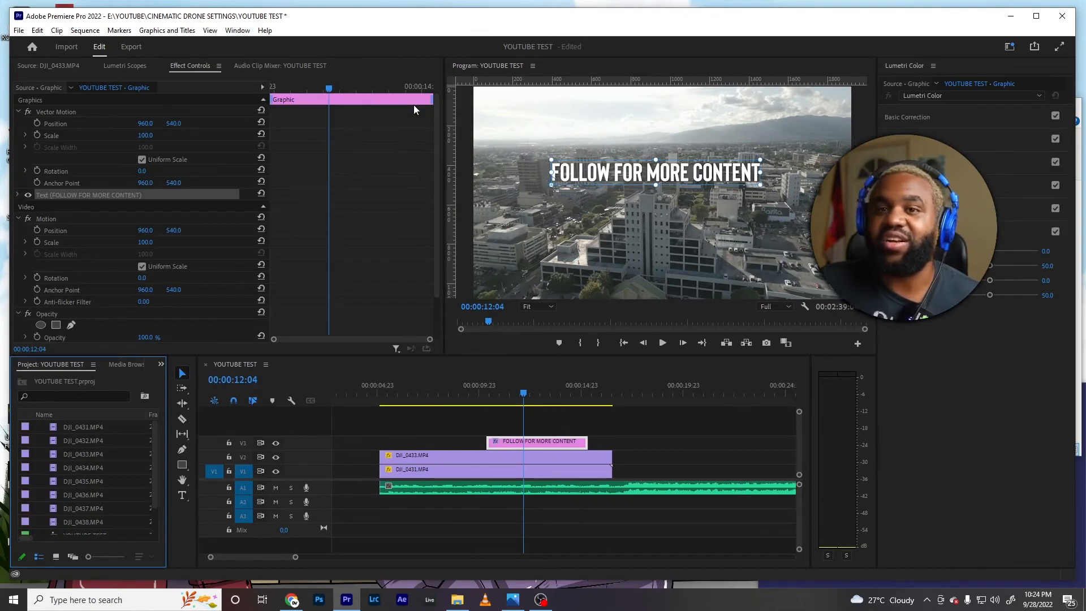
{"action": "left_click", "coordinate": [547, 453]}
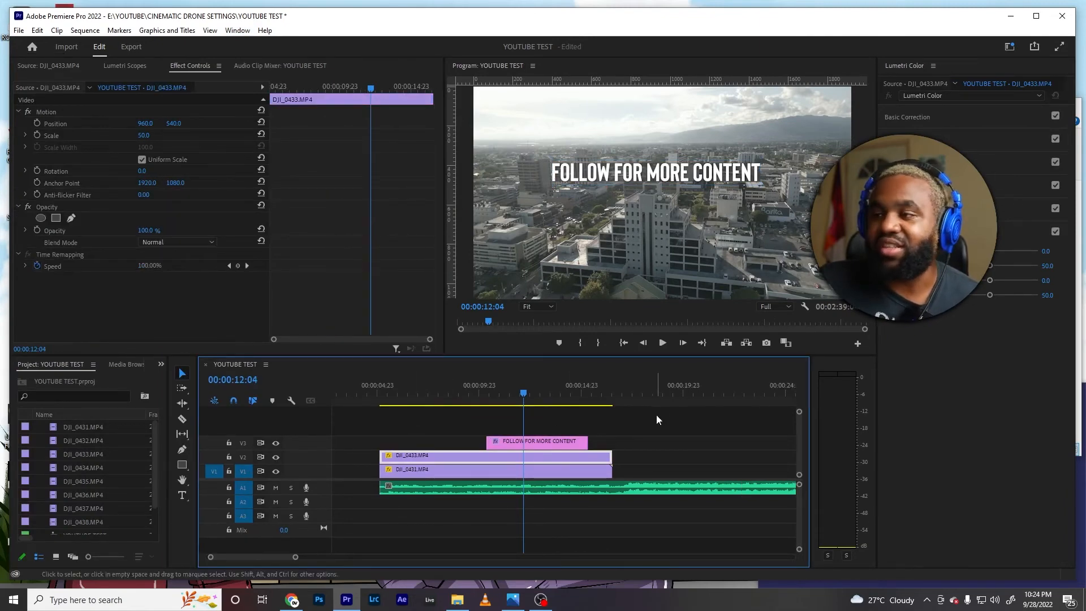
{"action": "left_click", "coordinate": [944, 122]}
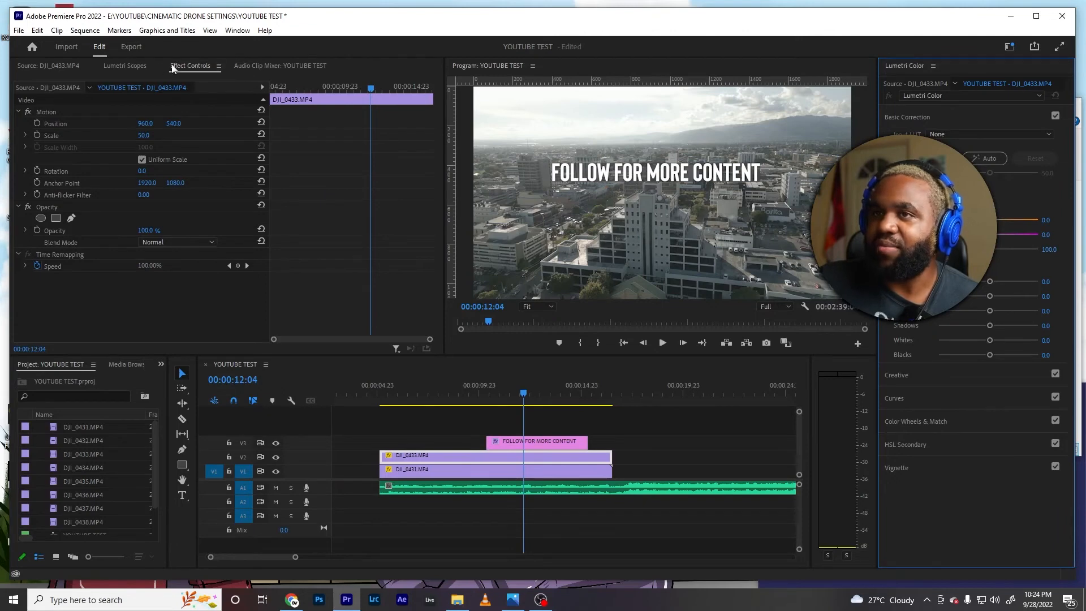
- Examine the Lumetri Scopes for the drone footage
{"action": "left_click", "coordinate": [125, 69]}
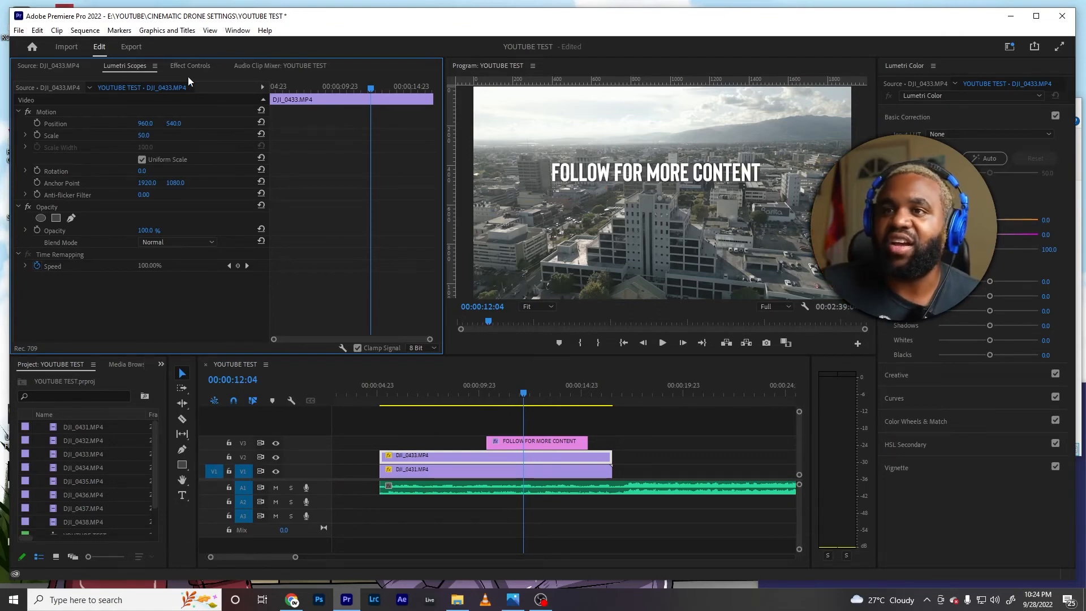
{"action": "left_click", "coordinate": [57, 68]}
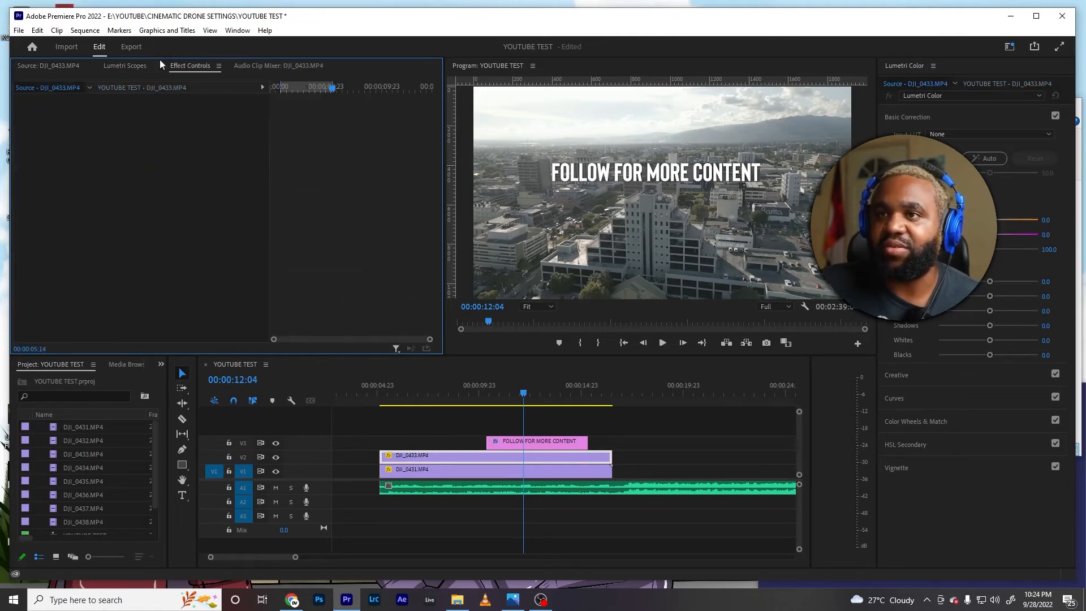
{"action": "left_click", "coordinate": [238, 31]}
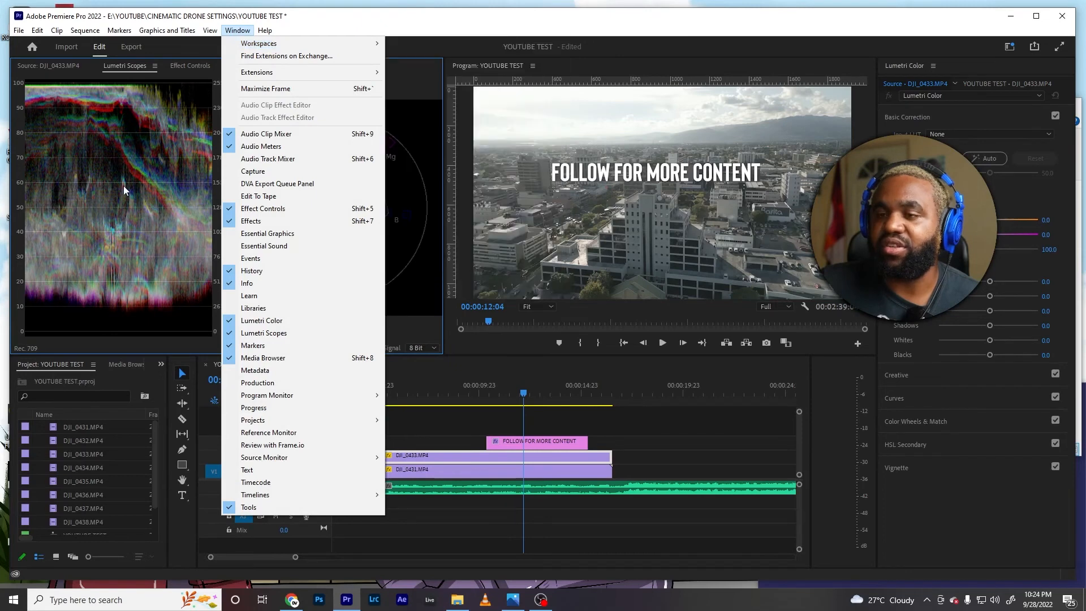
{"action": "left_click", "coordinate": [129, 185]}
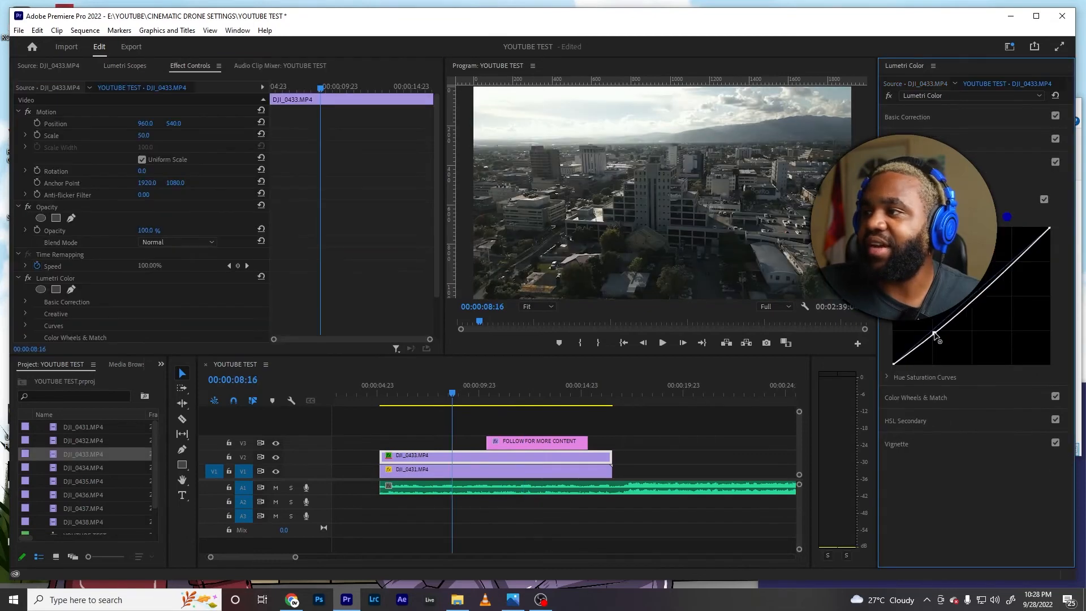
- Shape the DJI_0433.MP4 clip's curve into a gentle S and raise its creative saturation to 160.5
{"action": "left_click_drag", "start_coordinate": [933, 337], "coordinate": [937, 338]}
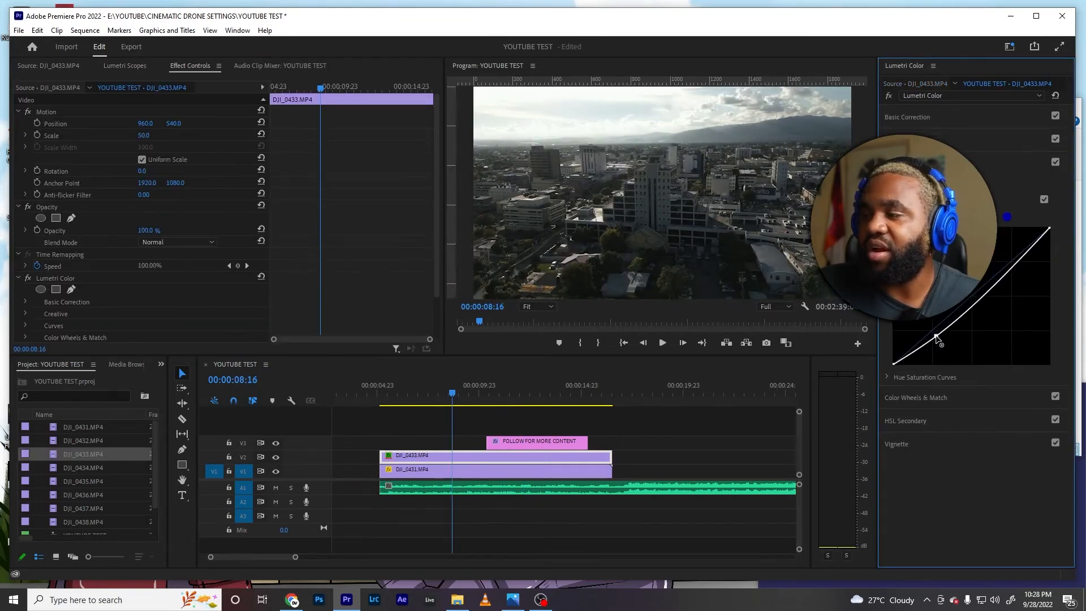
{"action": "left_click_drag", "start_coordinate": [1016, 267], "coordinate": [1010, 261]}
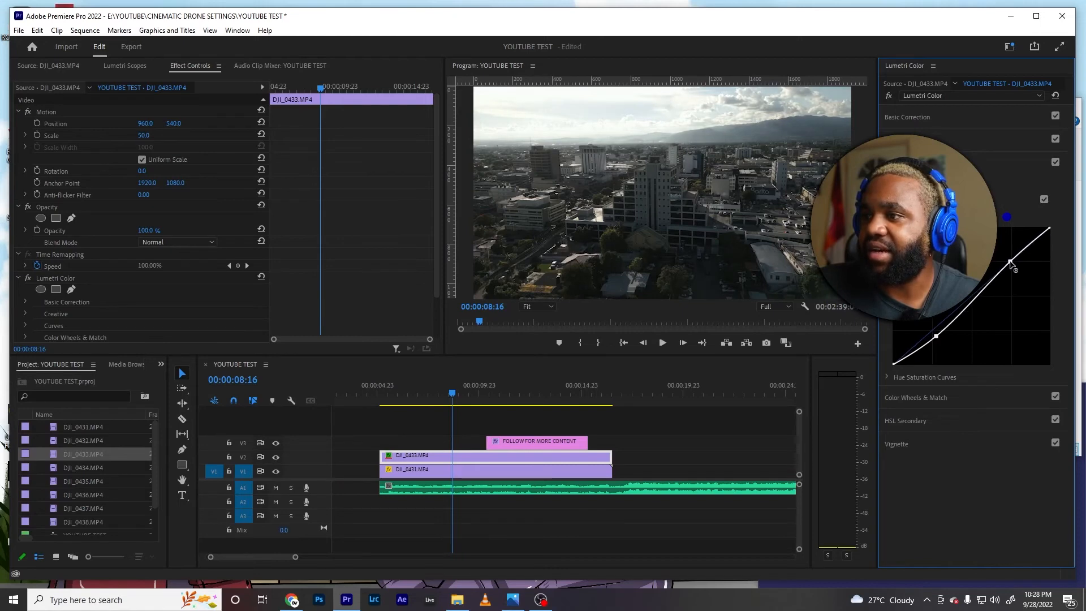
{"action": "left_click", "coordinate": [939, 140]}
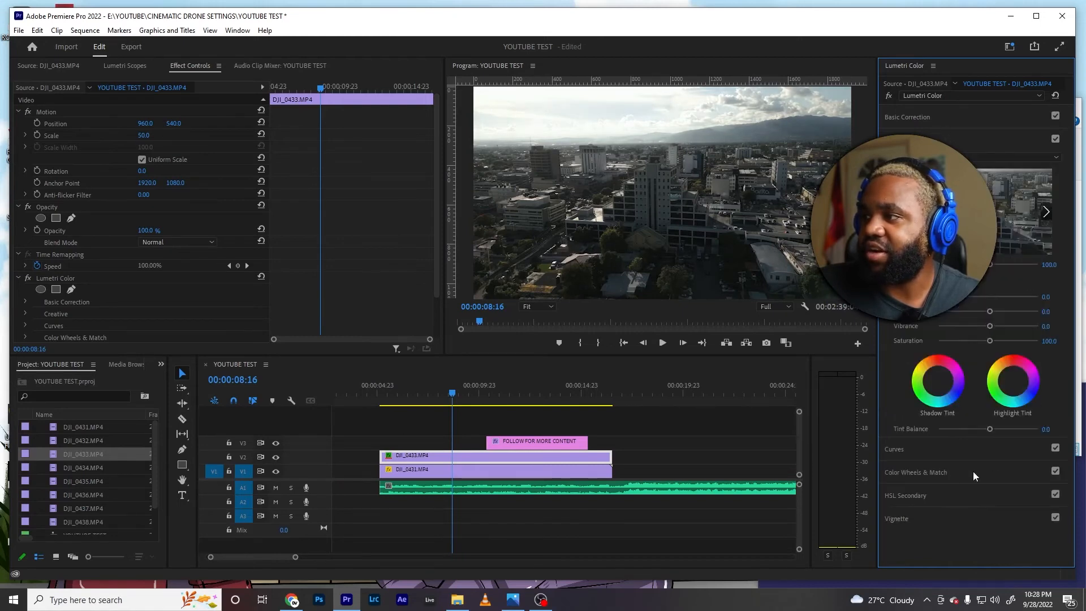
{"action": "left_click_drag", "start_coordinate": [988, 343], "coordinate": [1012, 343]}
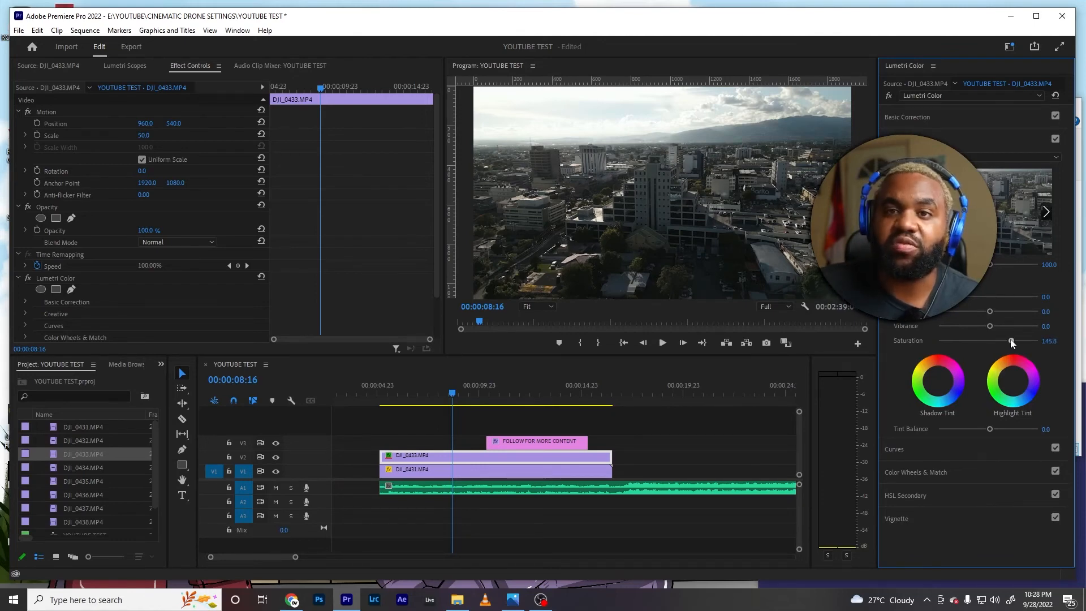
{"action": "mouse_move", "coordinate": [1012, 344]}
{"action": "left_mouse_down"}
{"action": "mouse_move", "coordinate": [1027, 343]}
{"action": "mouse_move", "coordinate": [1018, 341]}
{"action": "left_mouse_up"}
- Compare the graded clip in the maximized Program monitor with the Lumetri Color effect disabled and enabled
{"action": "left_click", "coordinate": [859, 254]}
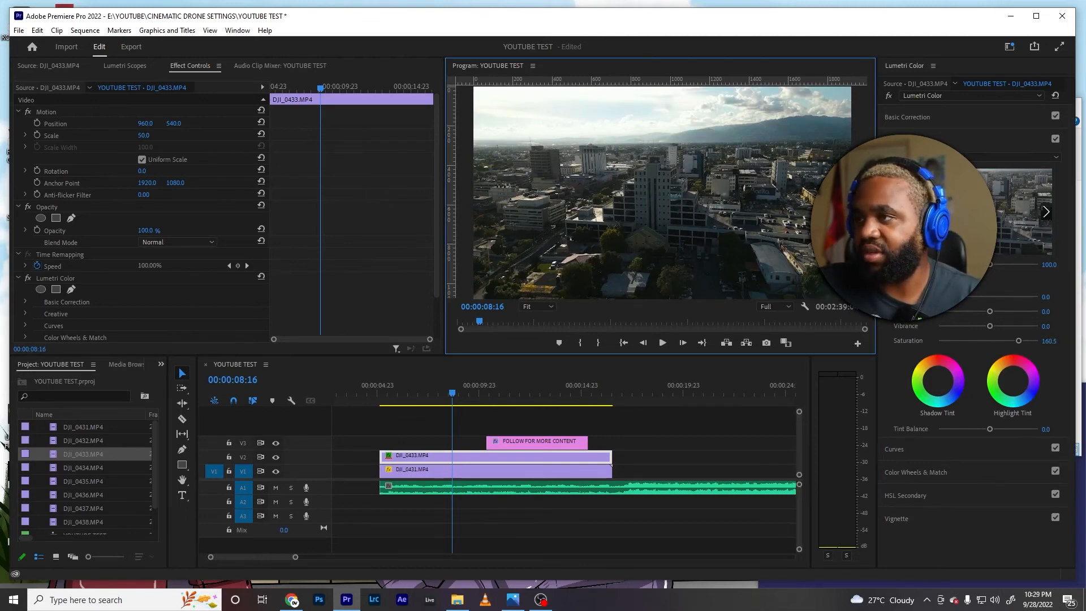
{"action": "key", "text": "grave"}
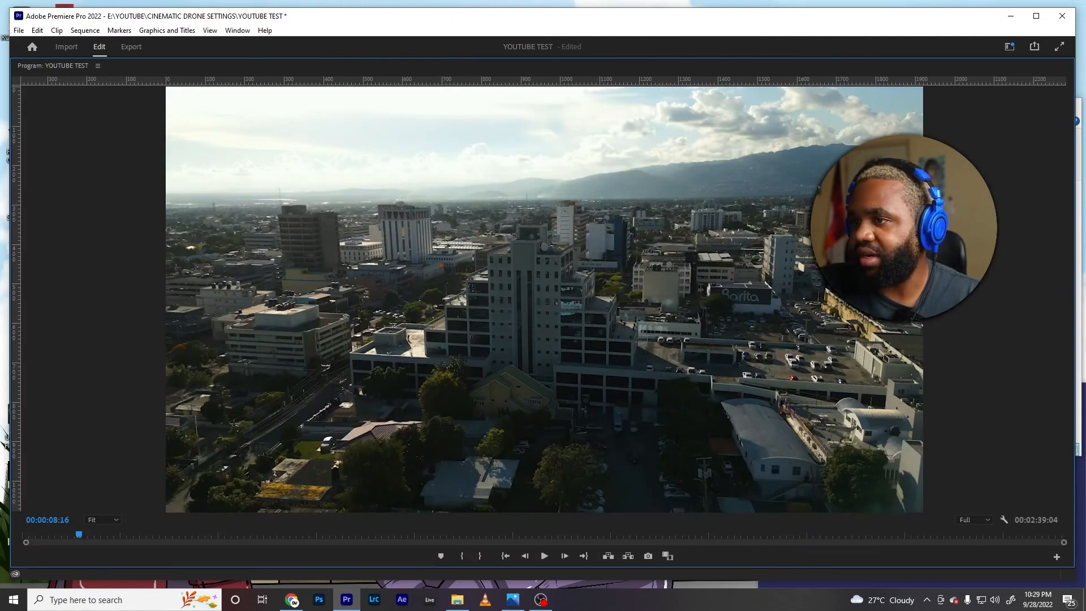
{"action": "key", "text": "grave"}
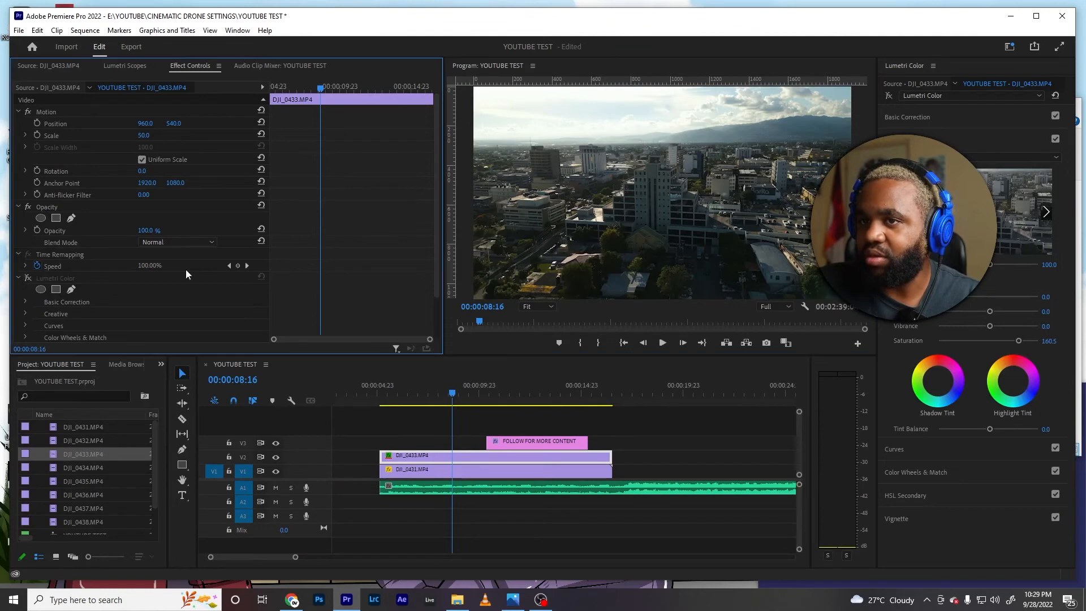
{"action": "key", "text": "grave"}
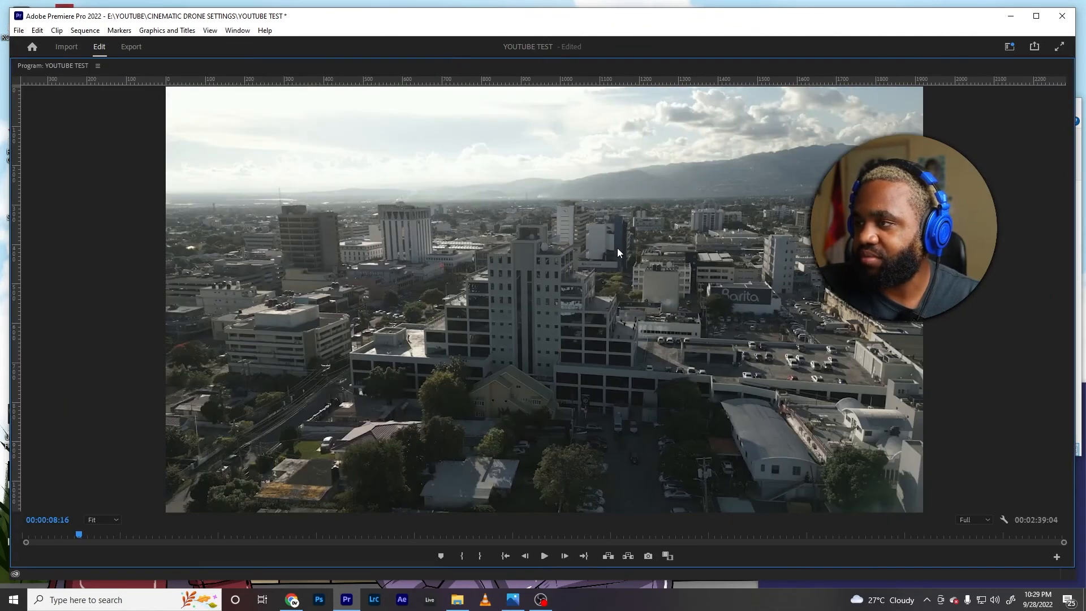
{"action": "key", "text": "grave"}
{"action": "left_click", "coordinate": [27, 278]}
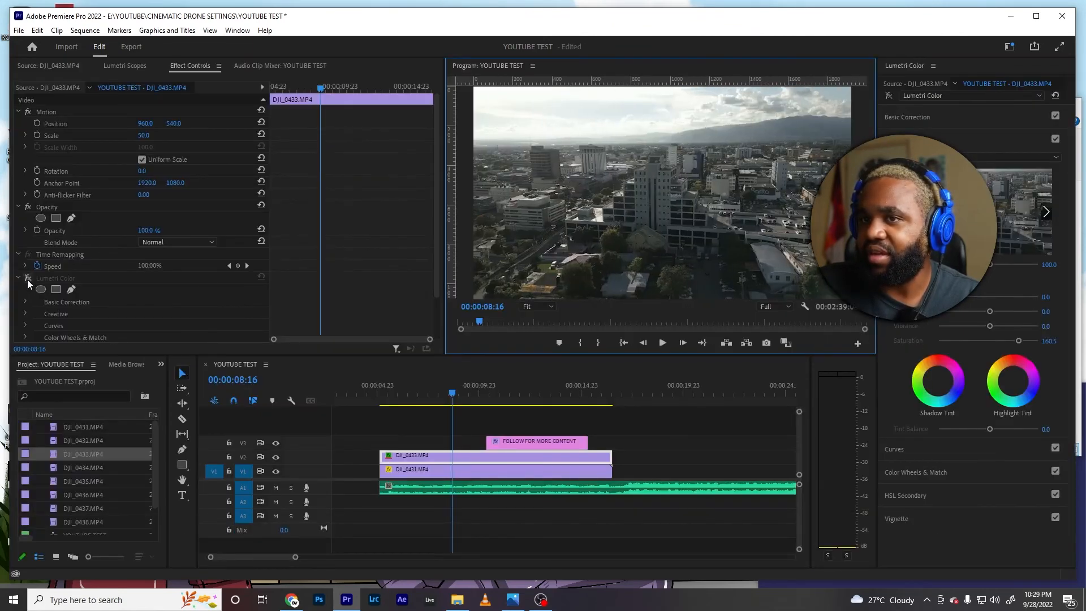
{"action": "left_click", "coordinate": [27, 278]}
{"action": "key", "text": "grave"}
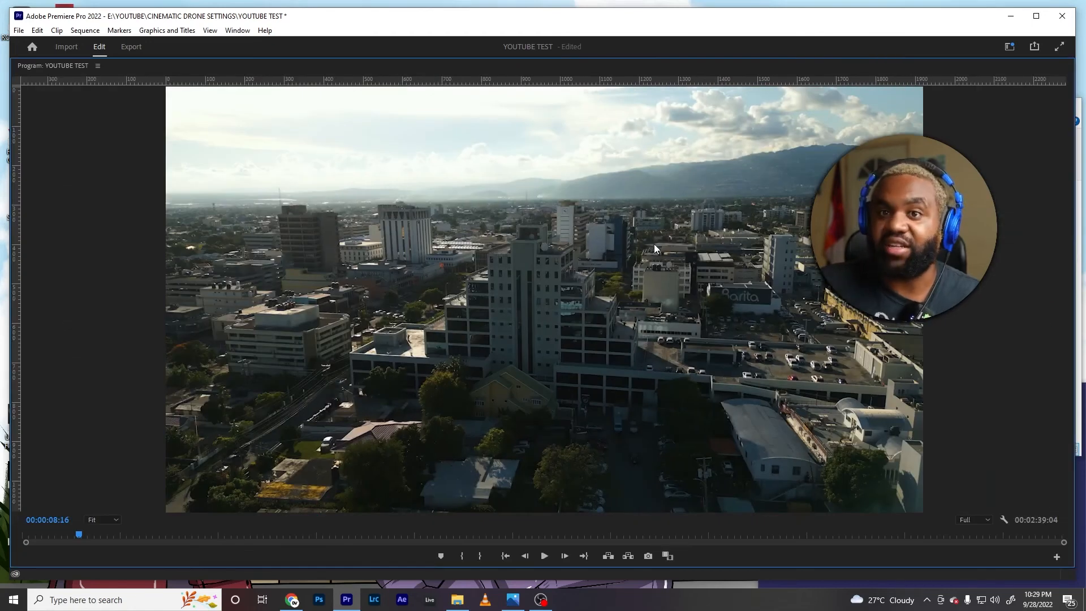
{"action": "key", "text": "grave"}
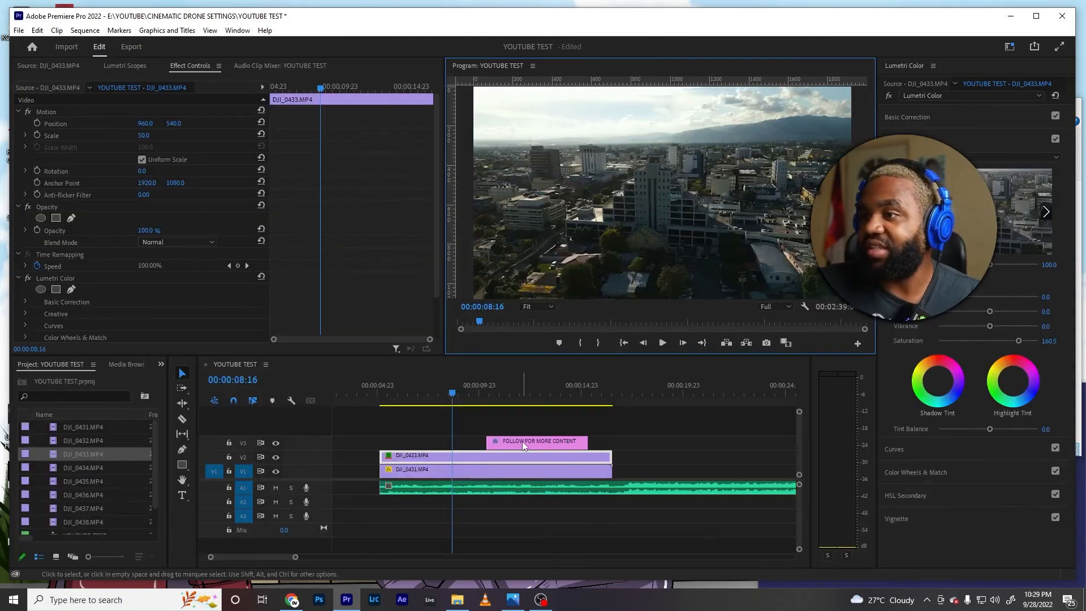
- Extend the title over the full length of the drone clips and play the sequence from their start to 00:00:09:03
{"action": "left_click_drag", "start_coordinate": [521, 440], "coordinate": [611, 441]}
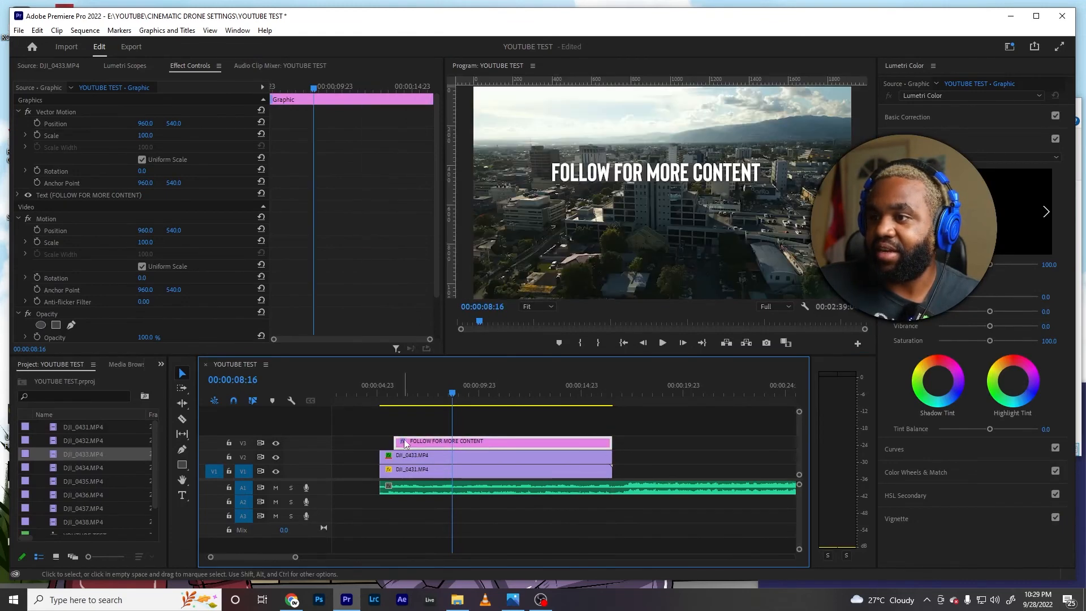
{"action": "key", "text": "Up"}
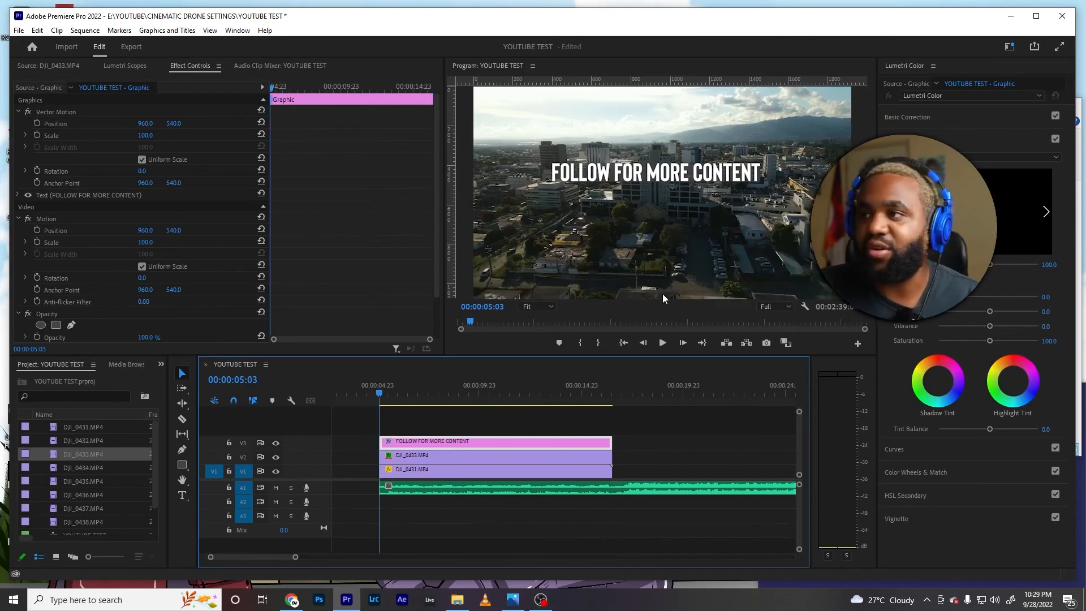
{"action": "key", "text": "space"}
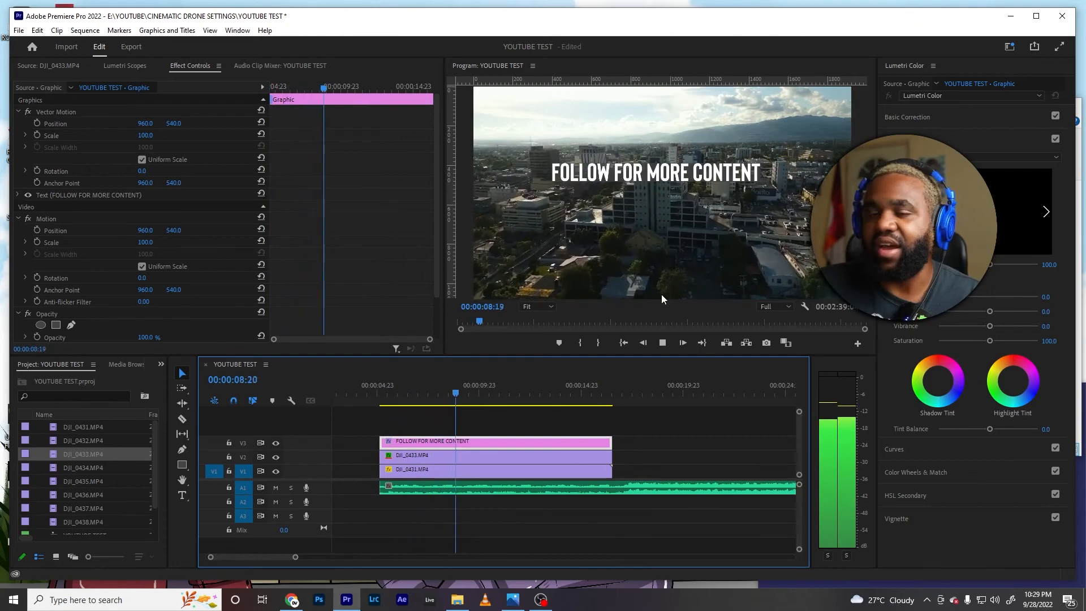
{"action": "key", "text": "space"}
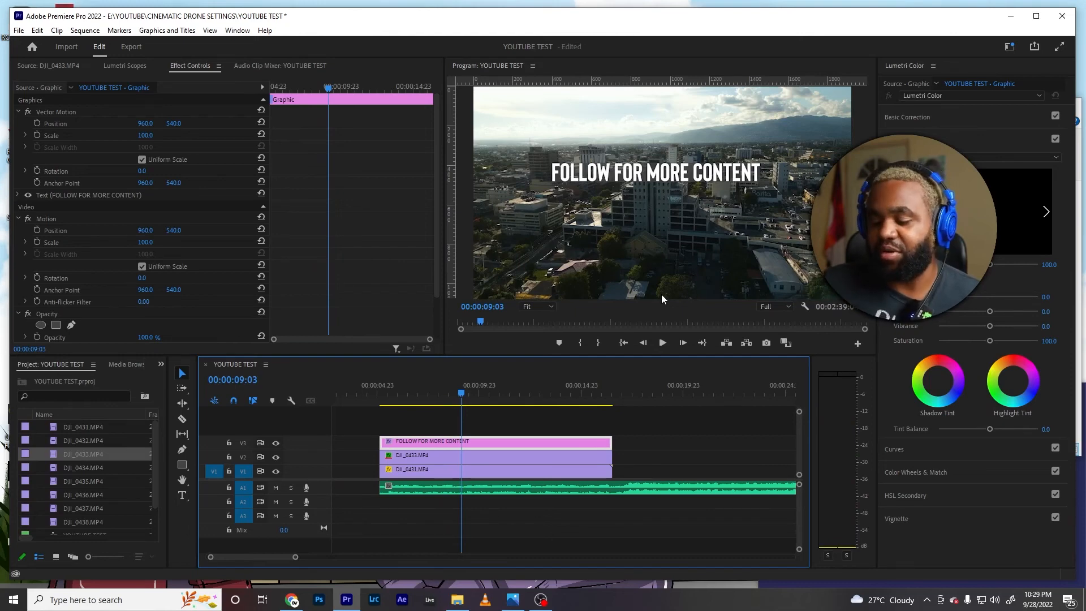
{"action": "left_click", "coordinate": [247, 31]}
{"action": "mouse_move", "coordinate": [249, 44]}
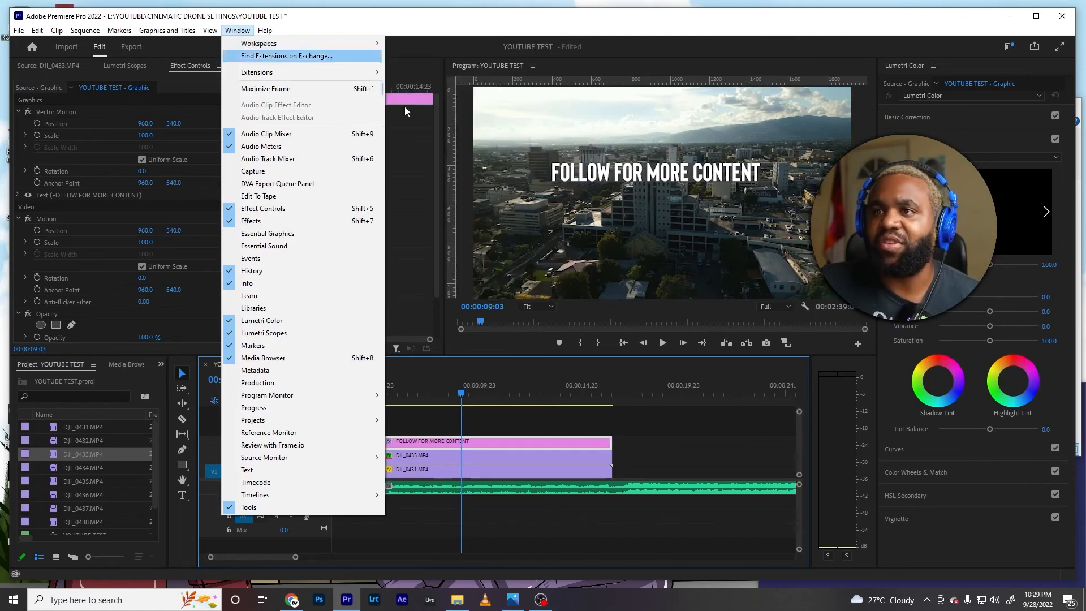
{"action": "left_click", "coordinate": [731, 222]}
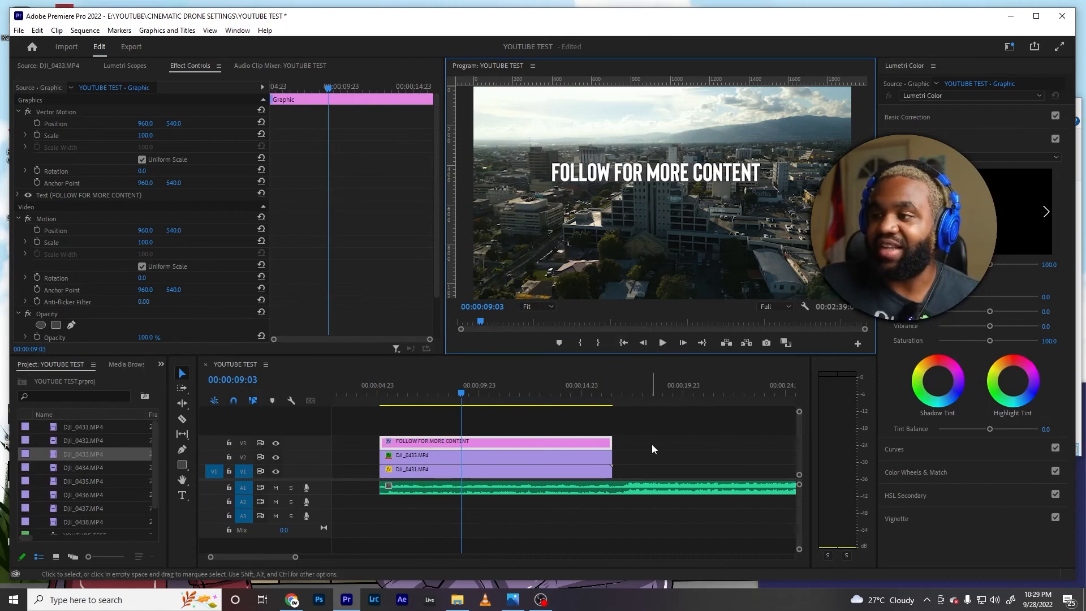
- Cut the music on A1 at the end of the video clips and delete the remaining audio
{"action": "key", "text": "c"}
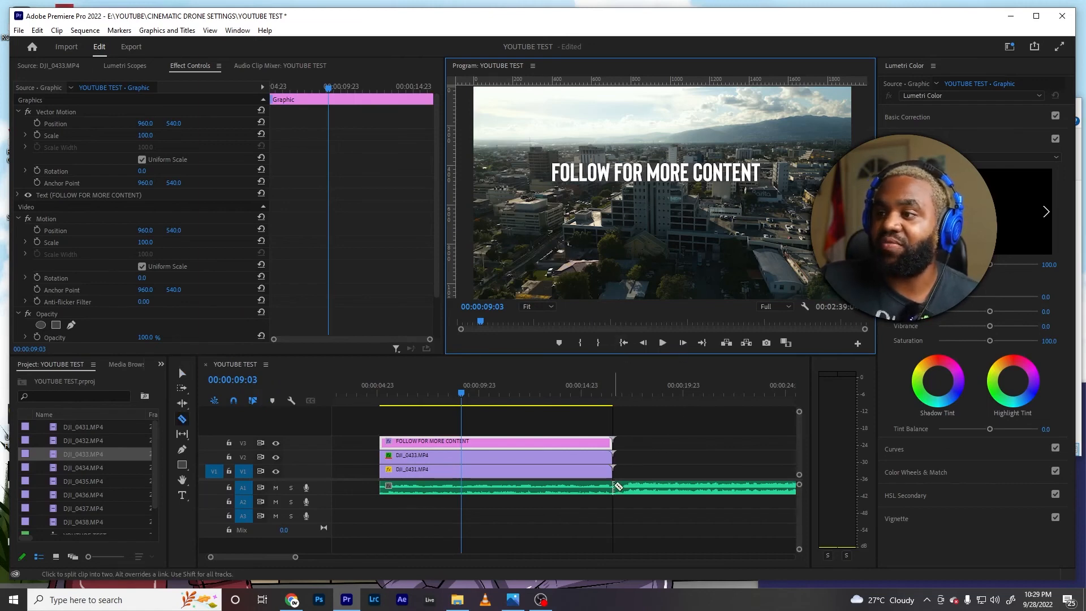
{"action": "left_click", "coordinate": [615, 486]}
{"action": "key", "text": "v"}
{"action": "left_click", "coordinate": [651, 487]}
{"action": "key", "text": "Delete"}
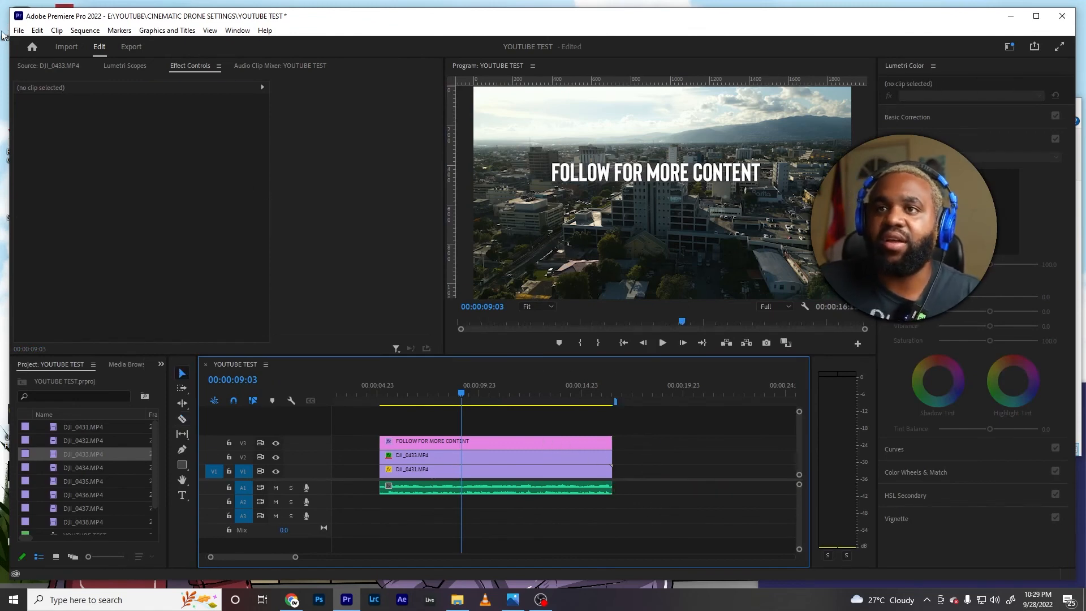
- Open the media export settings for the YOUTUBE TEST sequence
{"action": "left_click", "coordinate": [19, 30]}
{"action": "mouse_move", "coordinate": [101, 382]}
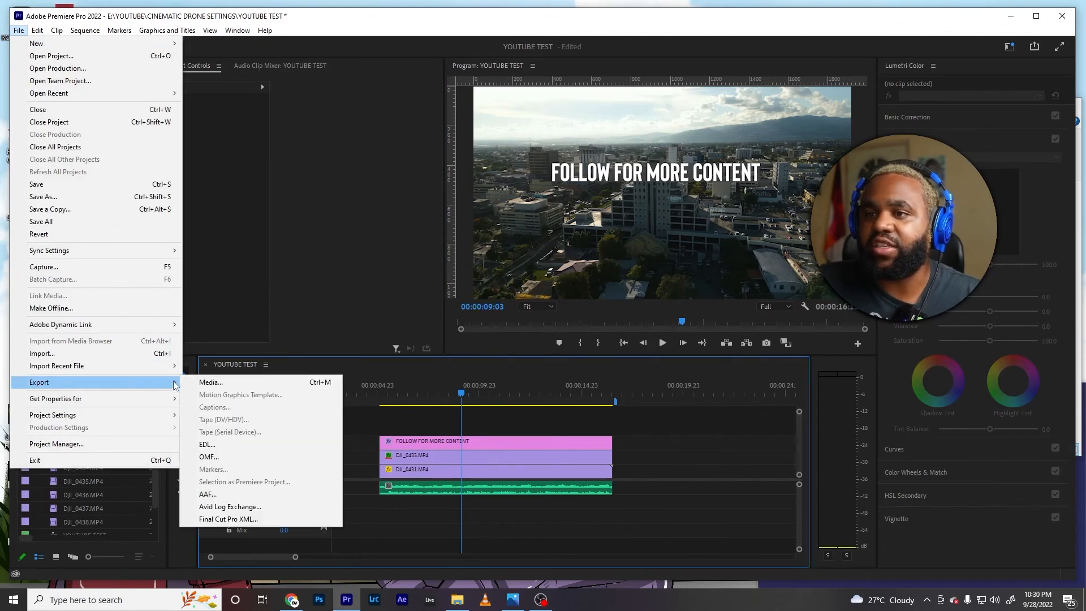
{"action": "left_click", "coordinate": [210, 383]}
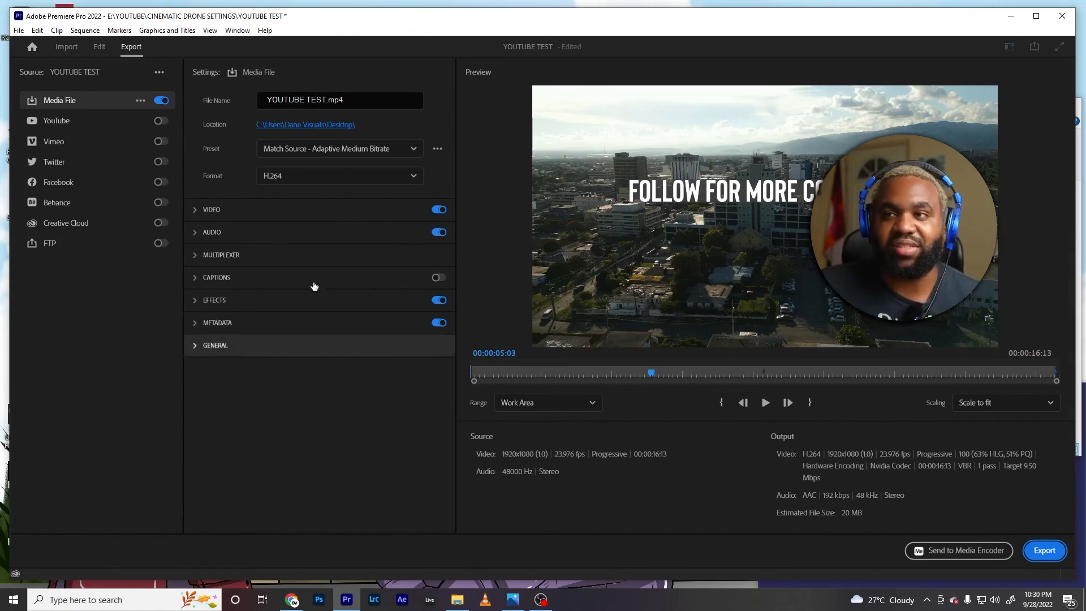
- Examine the available export presets, including the full list in the Preset Manager, and leave it without choosing one
{"action": "left_click", "coordinate": [334, 175]}
{"action": "left_click", "coordinate": [354, 148]}
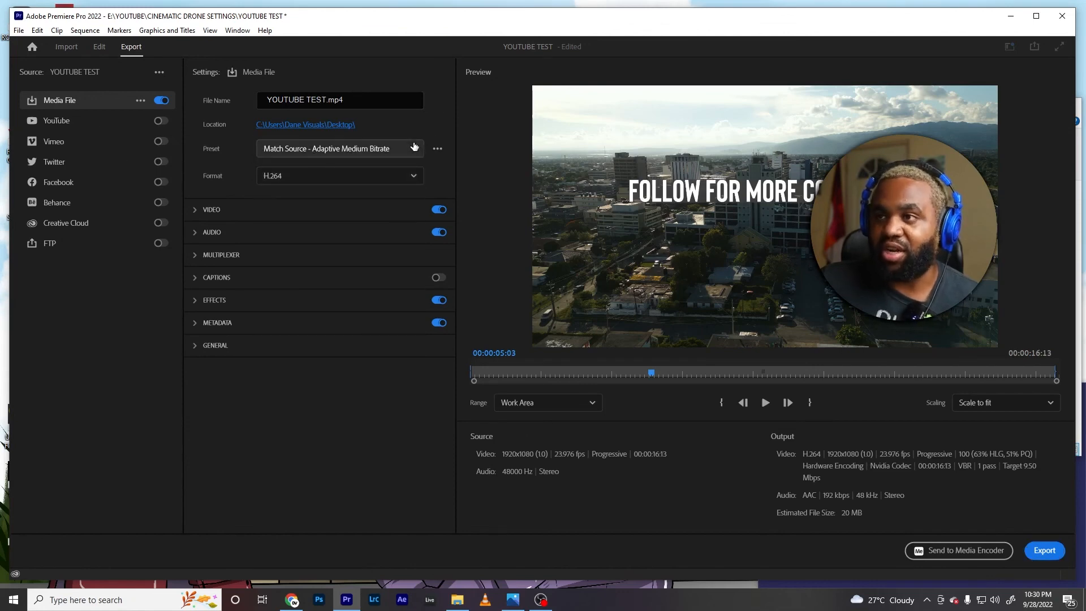
{"action": "left_click", "coordinate": [355, 148]}
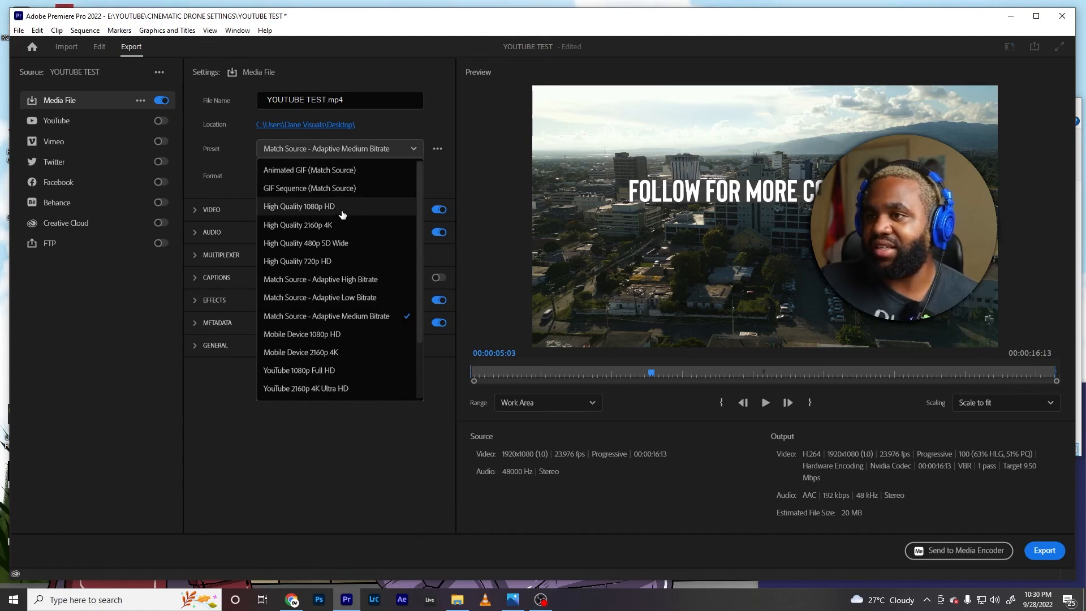
{"action": "left_click", "coordinate": [473, 86]}
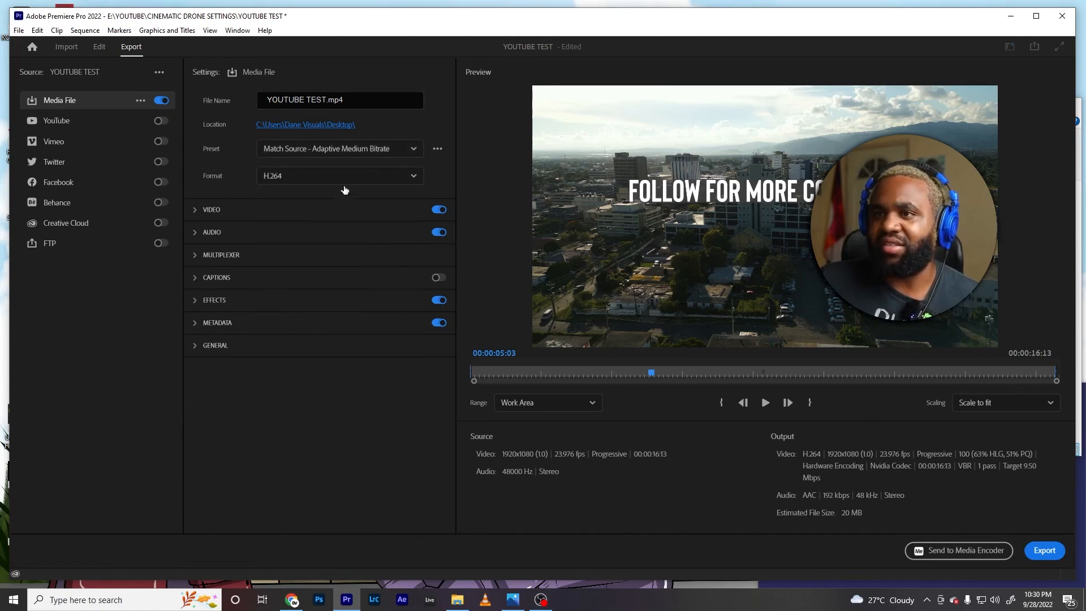
{"action": "left_click", "coordinate": [414, 149]}
{"action": "scroll", "coordinate": [328, 294], "scroll_direction": "down", "scroll_amount": 3}
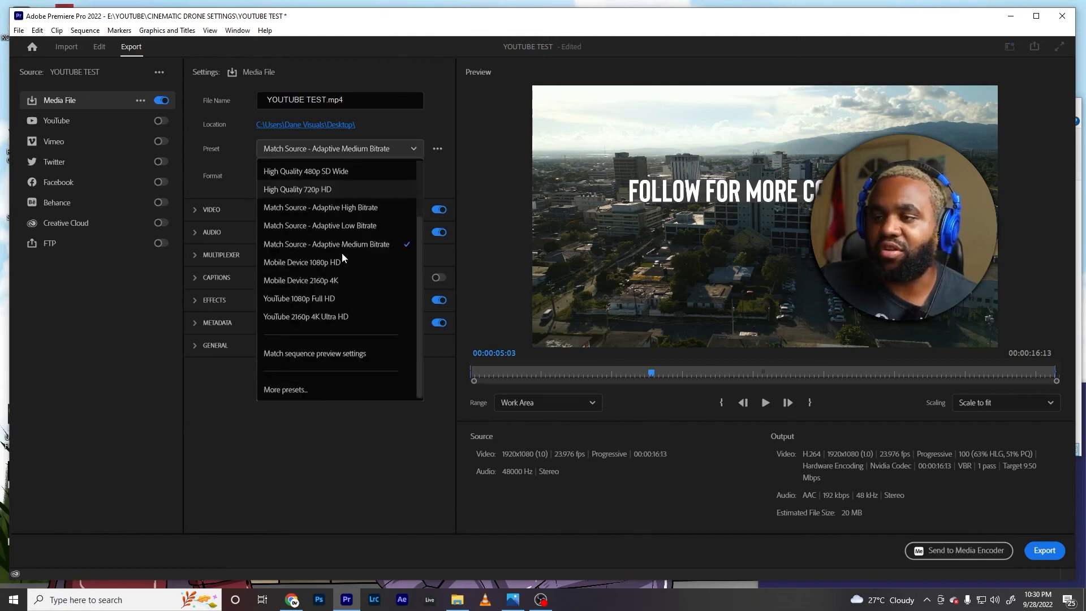
{"action": "left_click", "coordinate": [309, 391]}
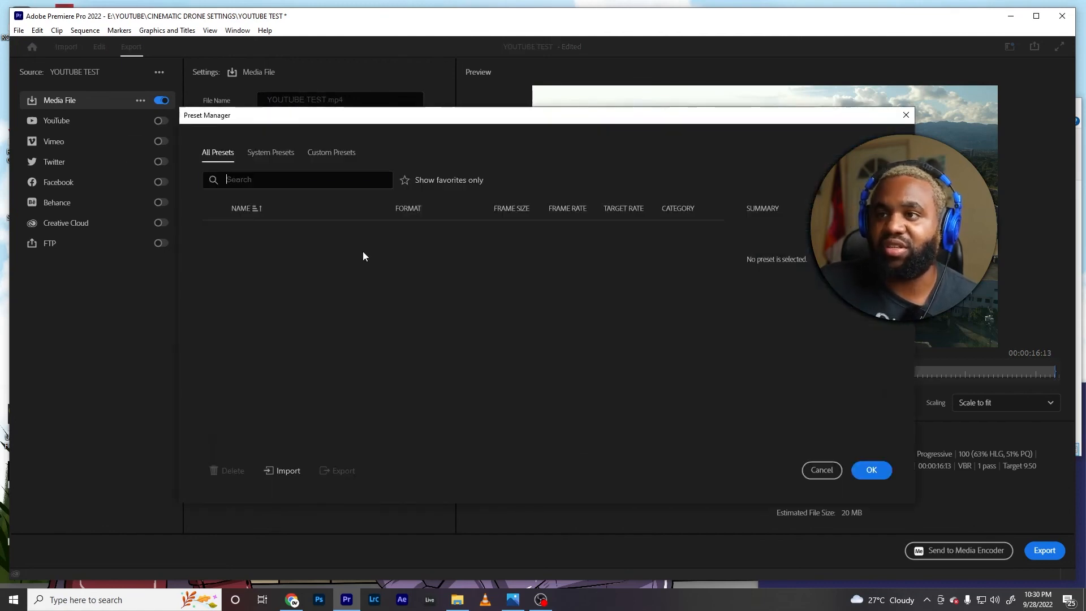
{"action": "scroll", "coordinate": [347, 325], "scroll_direction": "down", "scroll_amount": 3}
{"action": "scroll", "coordinate": [348, 326], "scroll_direction": "down", "scroll_amount": 10}
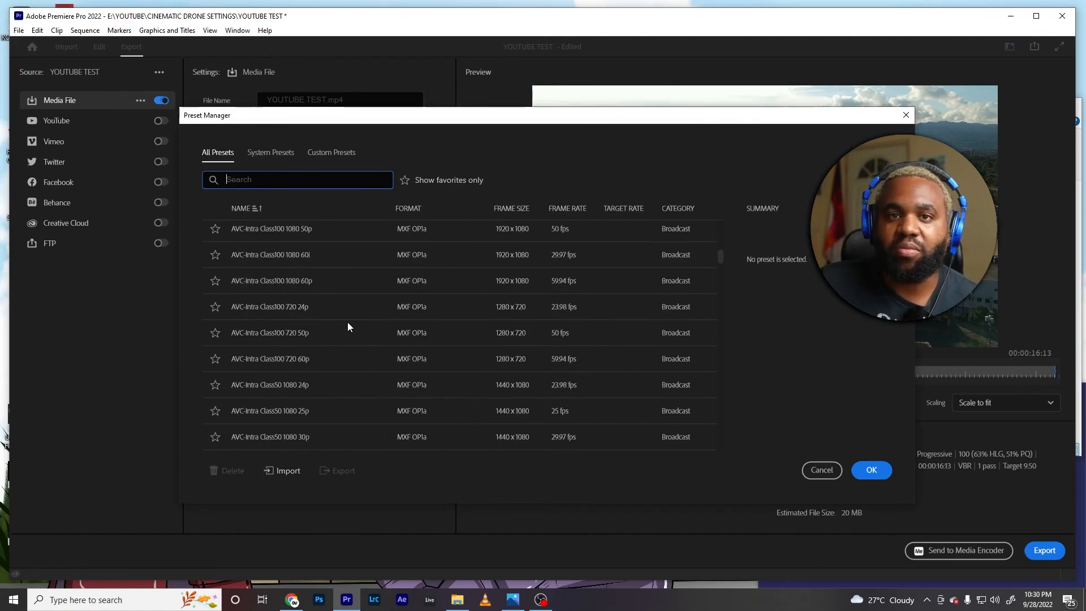
{"action": "scroll", "coordinate": [347, 329], "scroll_direction": "down", "scroll_amount": 10}
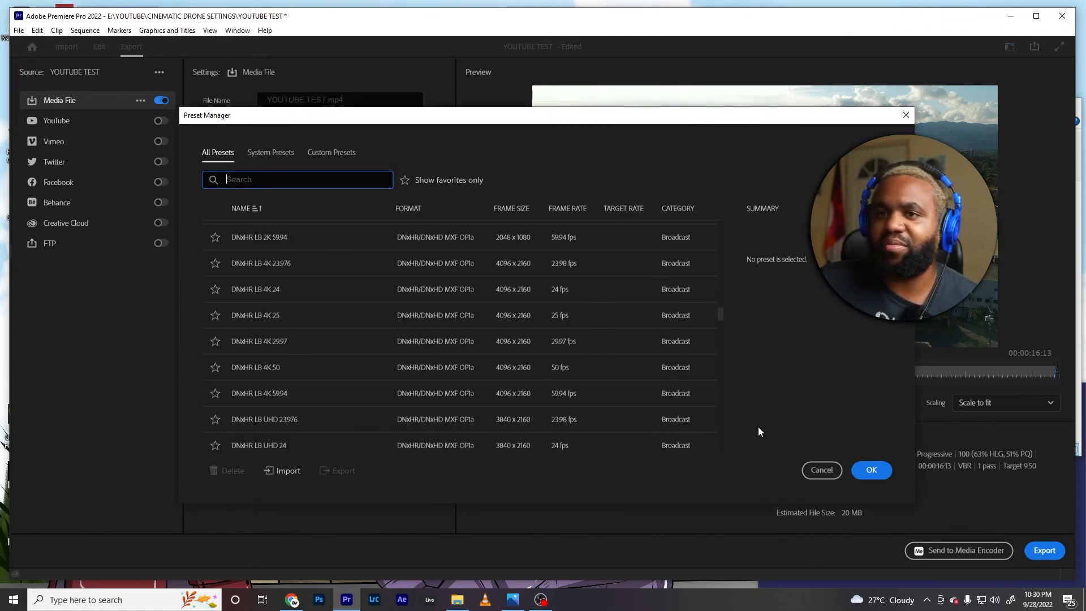
{"action": "left_click", "coordinate": [823, 468]}
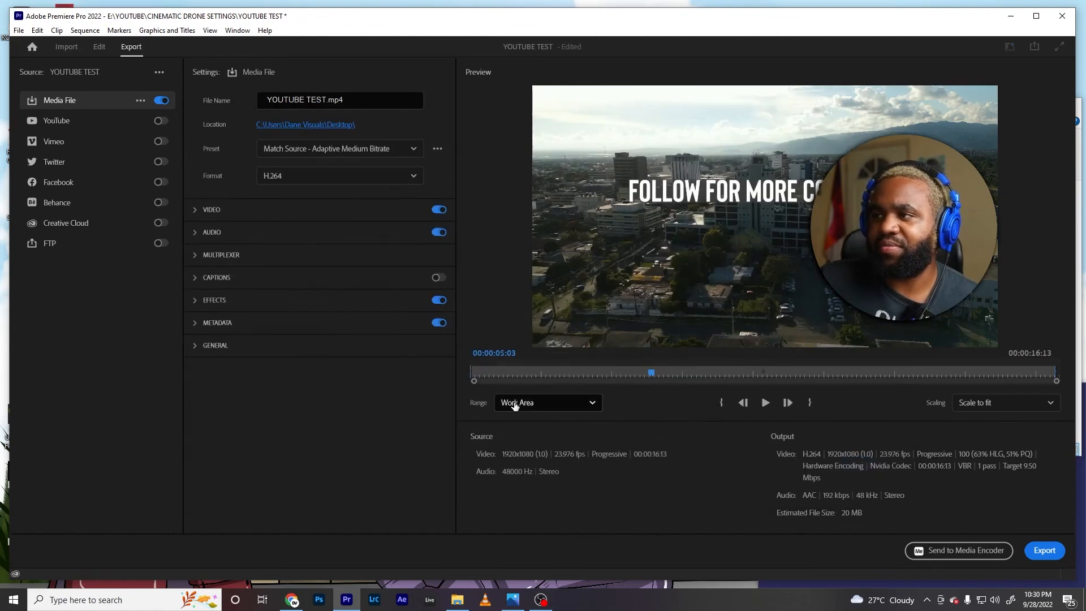